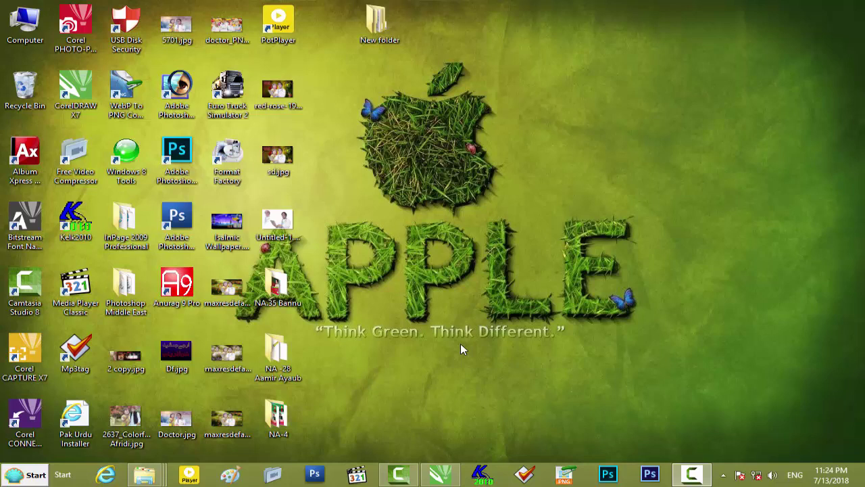
- Open the NA.35 Bannu folder and view the na 35.jpg banner design as a reference
double_click(284, 298)
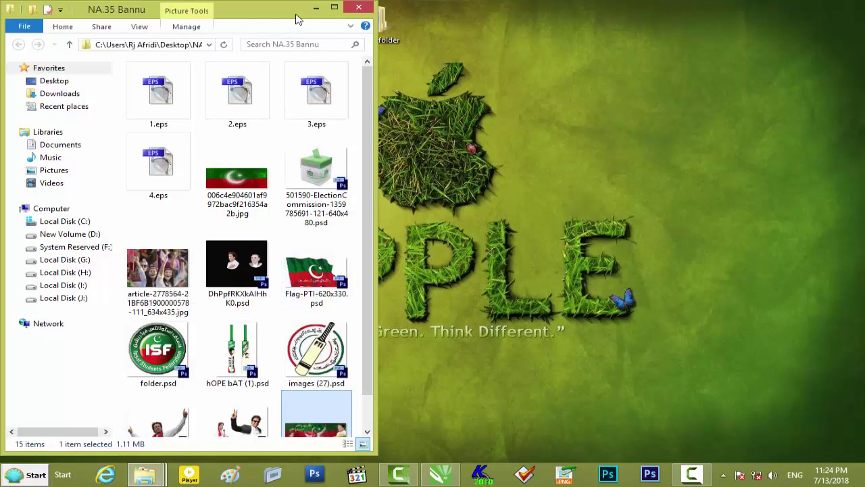
double_click(296, 18)
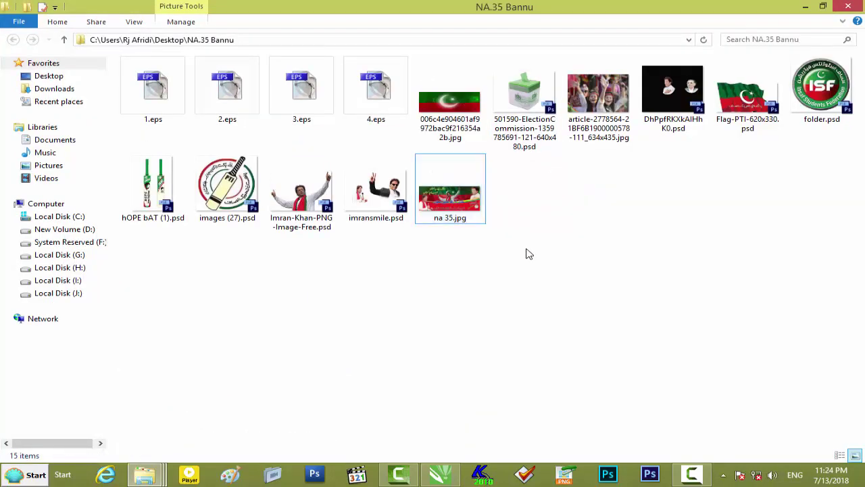
double_click(441, 215)
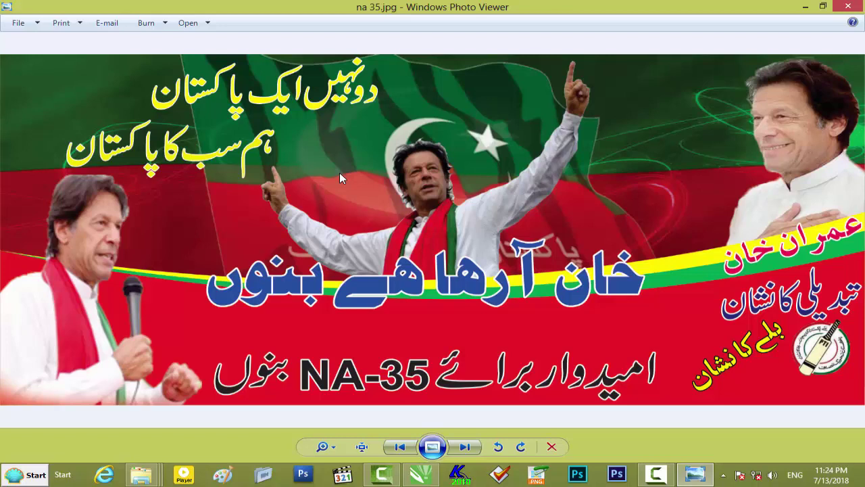
left_click(849, 7)
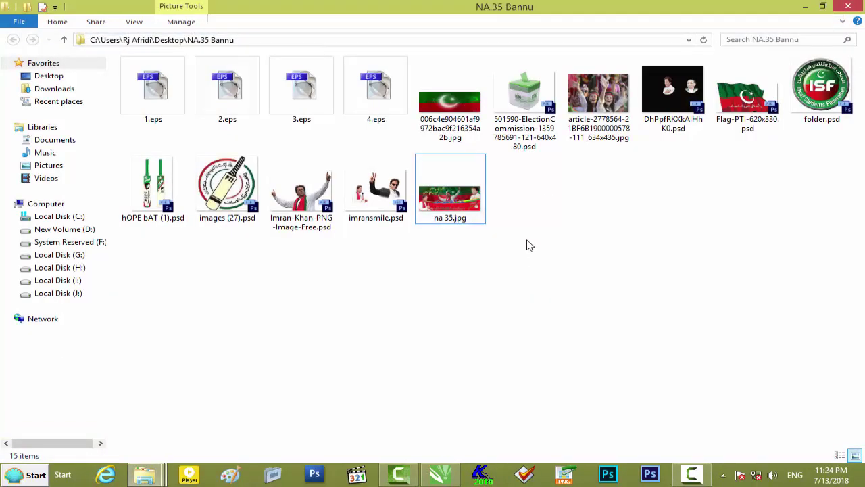
- Bring the na 35.jpg banner image from the folder into the QW.cdr drawing in CorelDRAW
left_click_drag(449, 205, 301, 203)
scroll(300, 203, "up", 3)
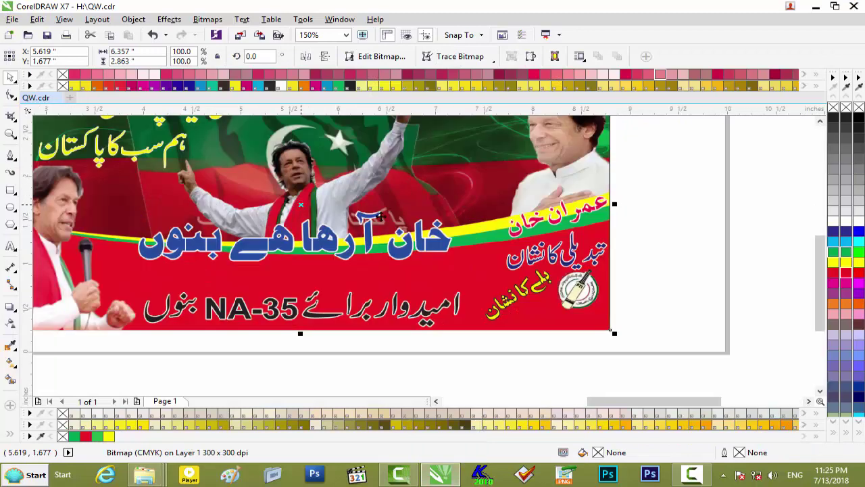
scroll(823, 250, "up", 1)
left_click_drag(823, 250, 823, 235)
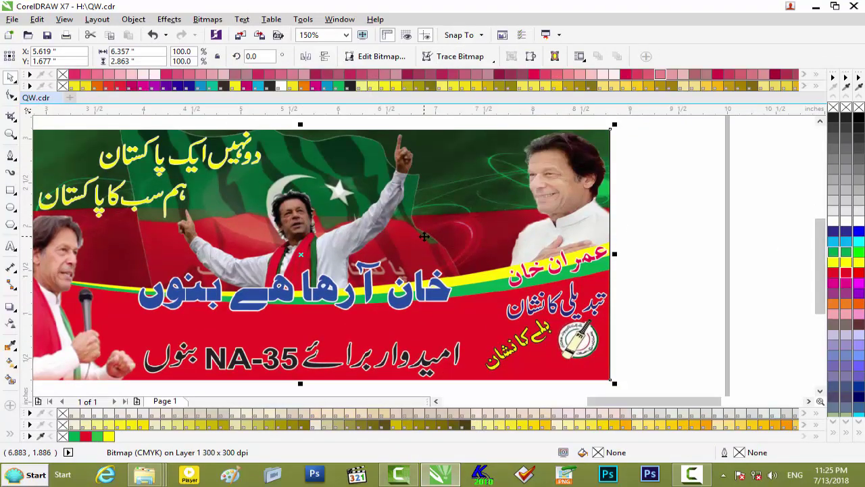
scroll(425, 236, "down", 1)
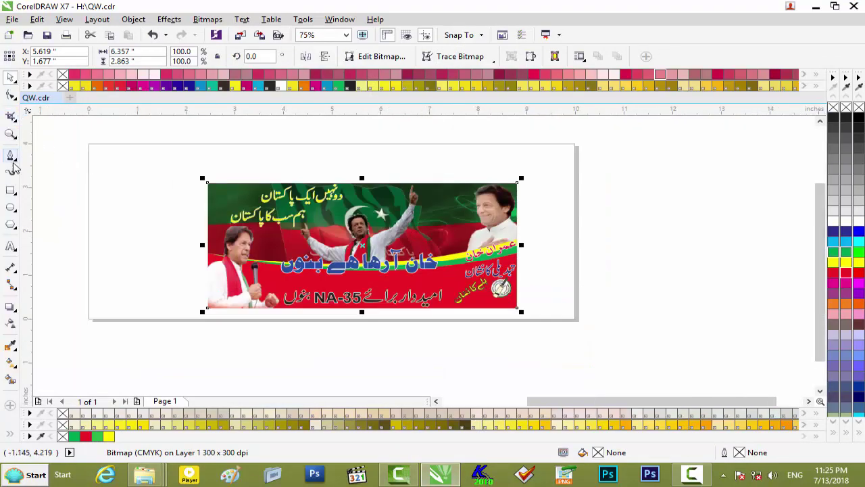
- Draw a rectangle about 6.36 × 2.86 inches over the banner image, matching its size, and move the image and rectangle apart
left_click(10, 190)
left_click_drag(207, 182, 517, 307)
left_click(10, 78)
left_click_drag(288, 209, 528, 209)
left_click_drag(298, 249, 138, 173)
left_click_drag(523, 259, 302, 308)
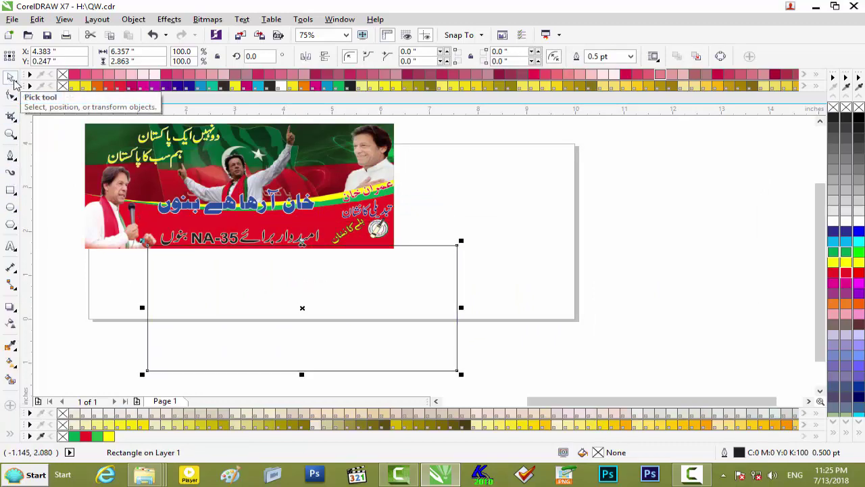
- Draw a second rectangle about 6.90 × 2.38 inches overlapping the lower part of the first rectangle
left_click(11, 191)
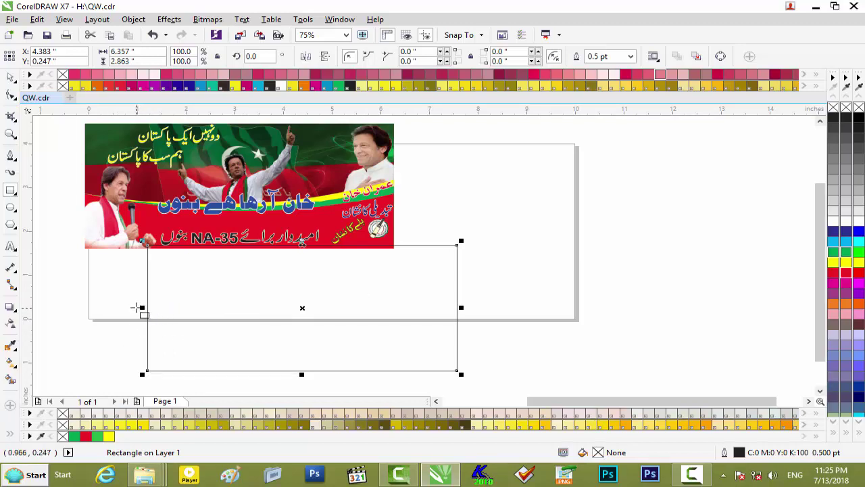
left_click_drag(141, 307, 476, 368)
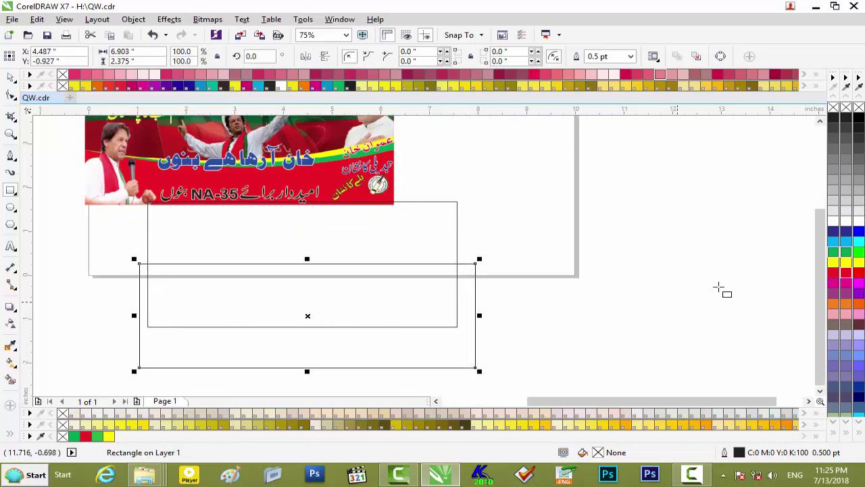
left_click_drag(819, 284, 820, 264)
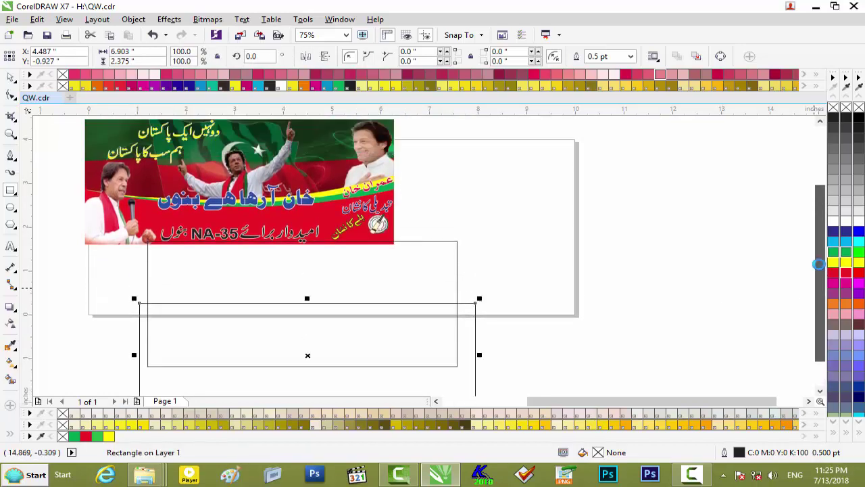
- Convert the second rectangle to curves and turn its top edge into an editable curve segment
left_click(12, 98)
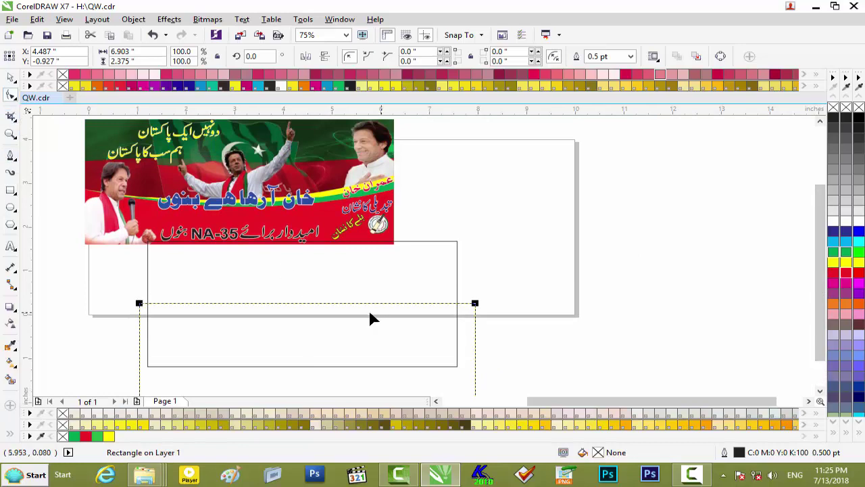
right_click(306, 305)
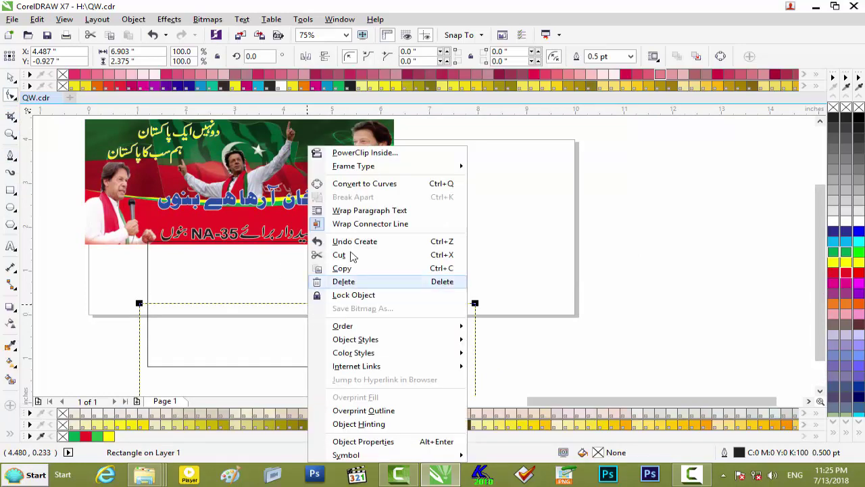
left_click(356, 184)
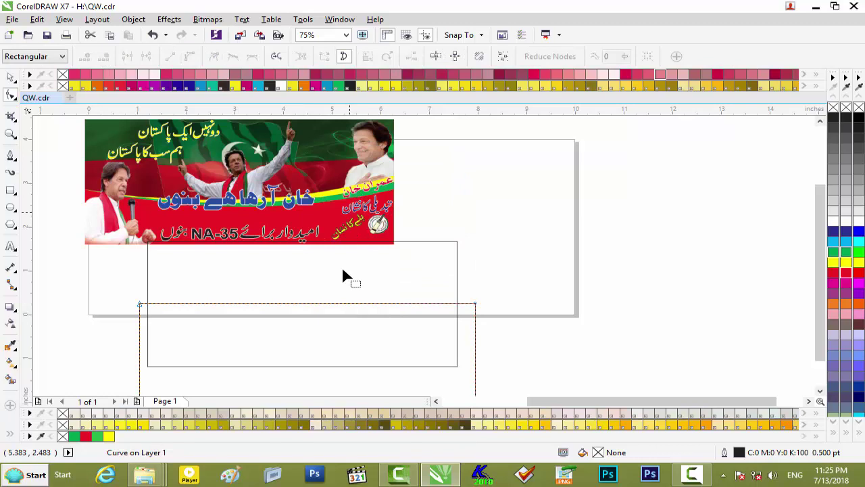
right_click(315, 305)
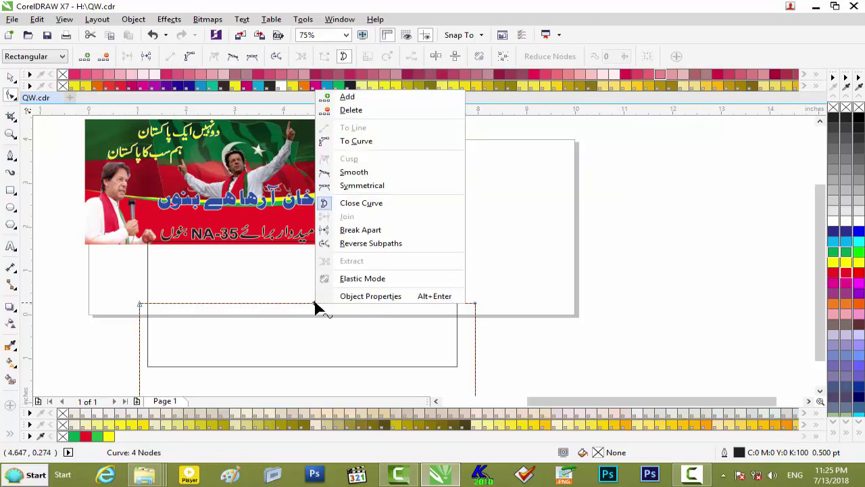
left_click(355, 143)
- Bend the top edge into a wave that dips on its left half and rises on its right half
left_click_drag(366, 307, 368, 332)
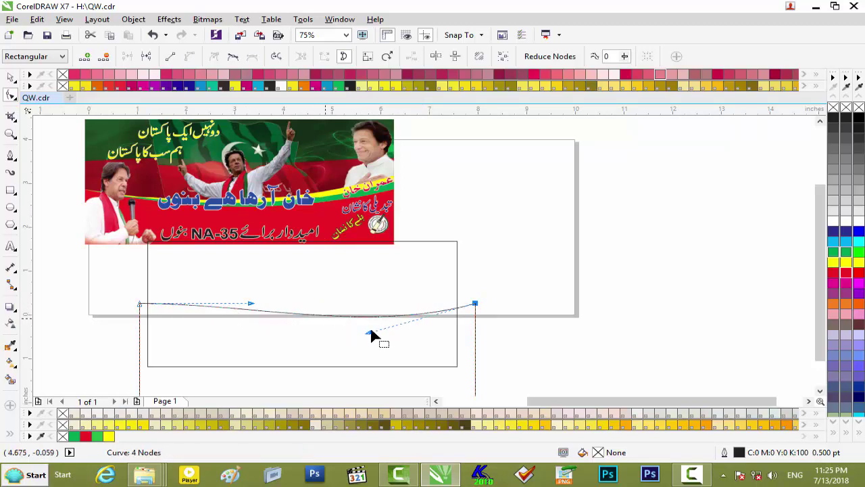
left_click_drag(372, 332, 370, 279)
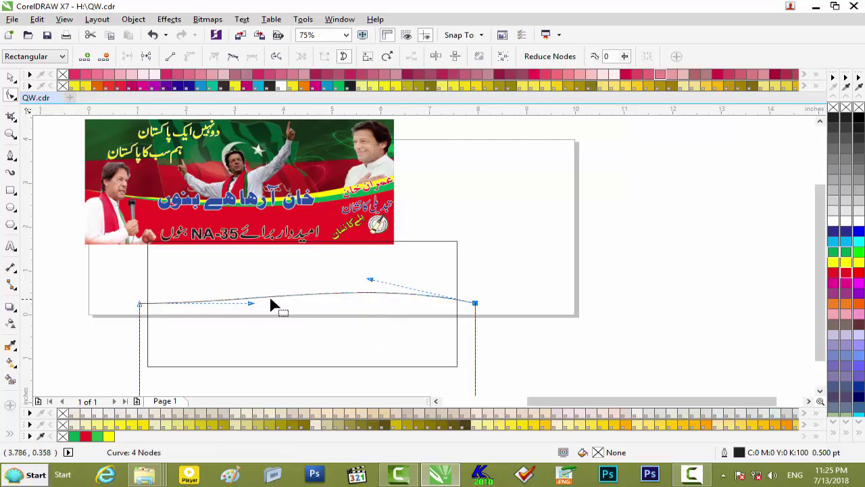
left_click_drag(249, 303, 219, 343)
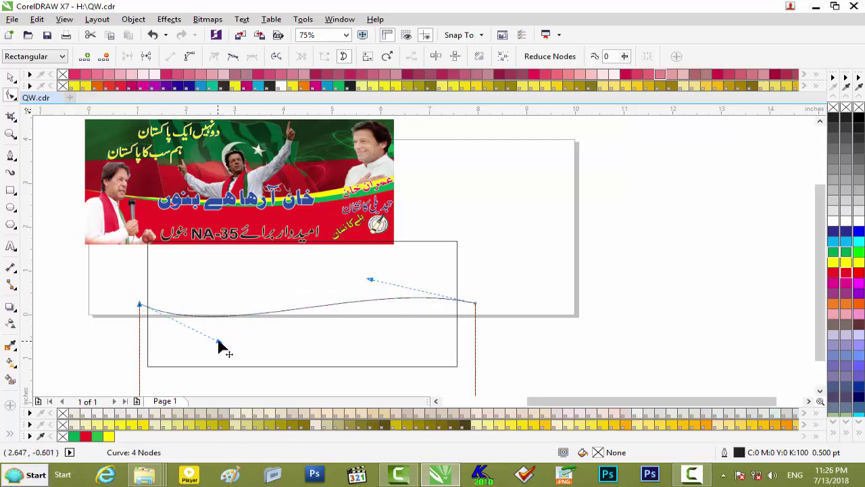
left_click(475, 302)
left_click_drag(470, 309, 471, 301)
left_click_drag(217, 344, 214, 346)
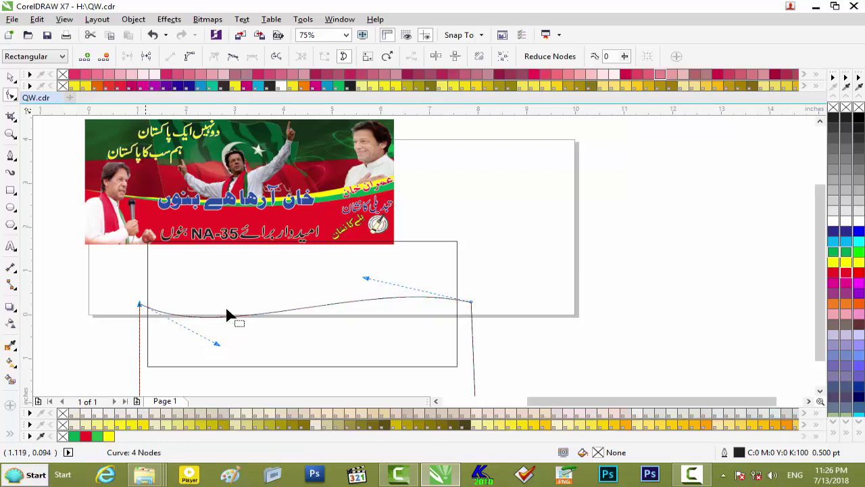
- Move the wave shape's four corner nodes onto the first rectangle's side edges and bottom corners
left_click_drag(820, 241, 809, 277)
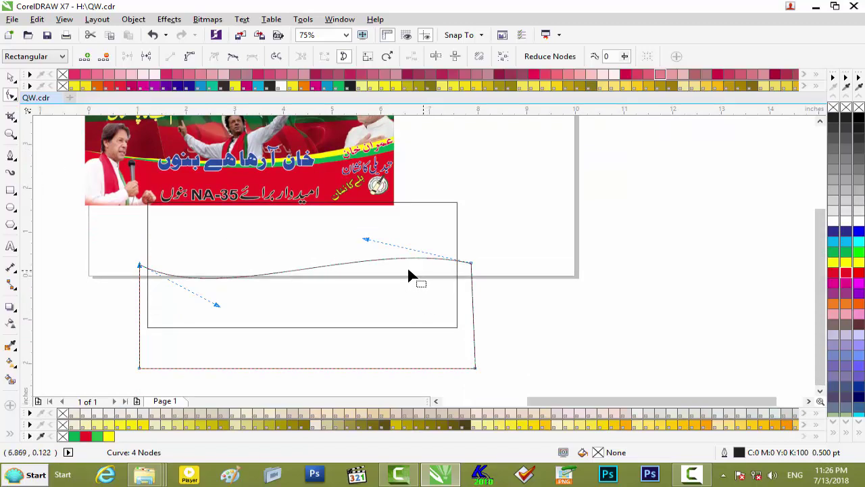
left_click_drag(139, 266, 116, 264)
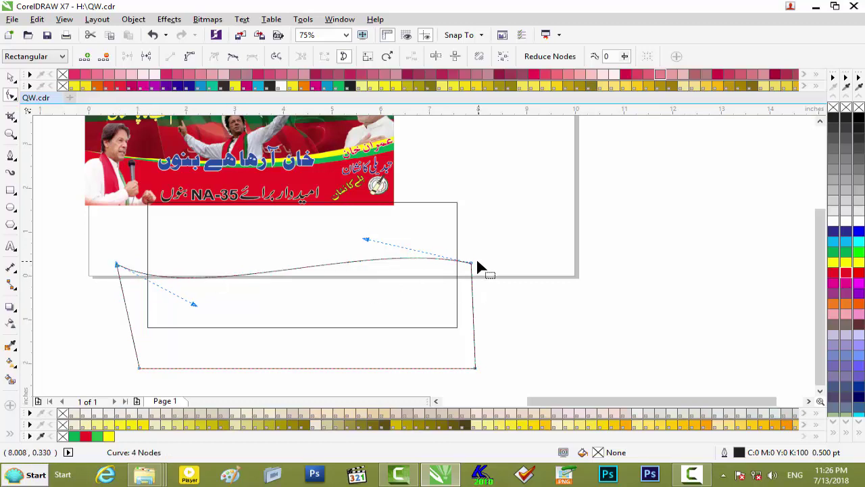
left_click_drag(472, 266, 483, 270)
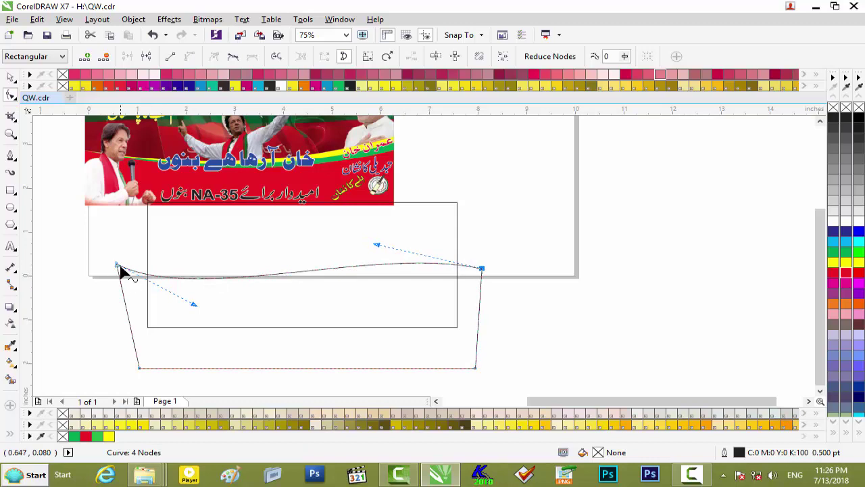
left_click_drag(117, 266, 147, 266)
left_click_drag(181, 385, 181, 386)
left_click_drag(140, 368, 148, 328)
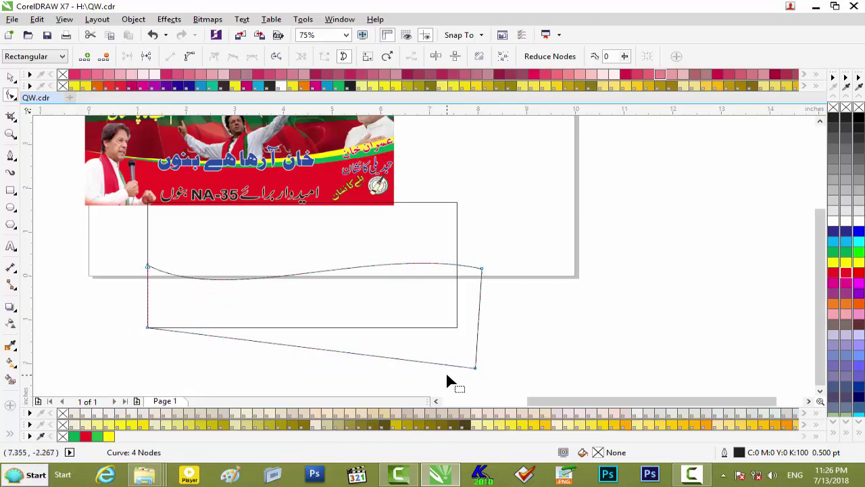
left_click_drag(475, 368, 457, 328)
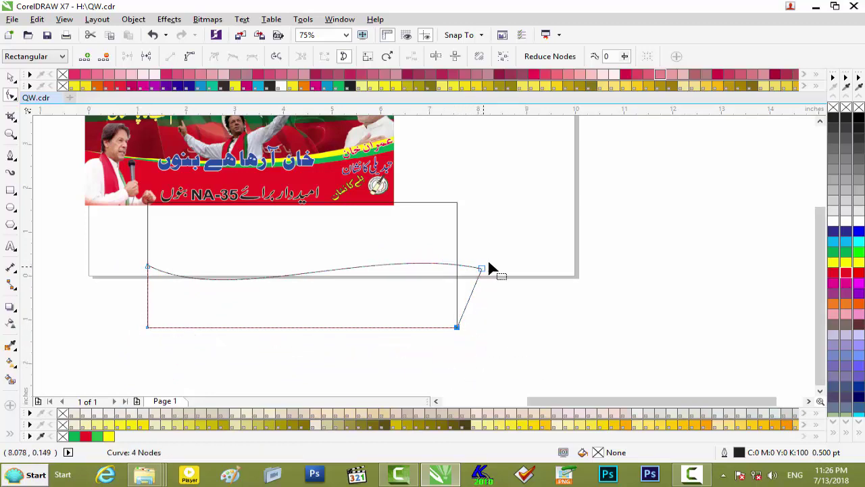
left_click_drag(481, 271, 456, 260)
- Refine the wave by deepening its left dip, flattening its right crest and lowering its right end slightly
left_click_drag(818, 250, 818, 218)
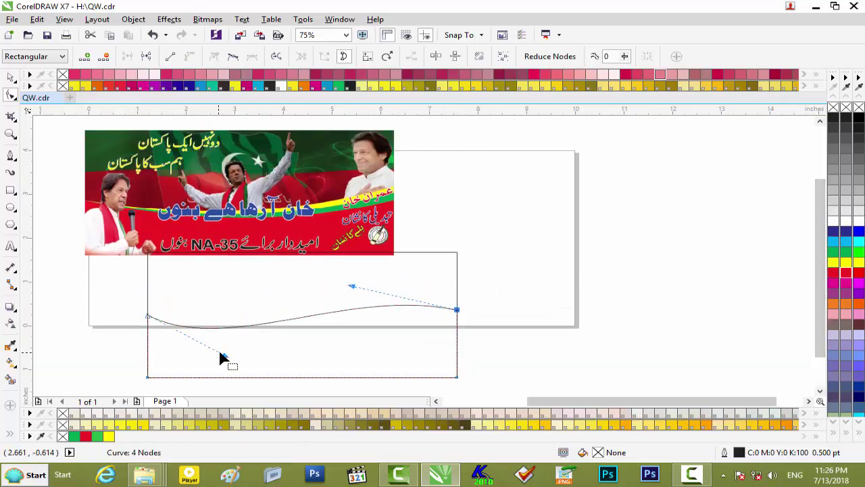
mouse_move(226, 357)
left_mouse_down()
mouse_move(203, 350)
mouse_move(216, 352)
mouse_move(224, 371)
mouse_move(225, 363)
left_mouse_up()
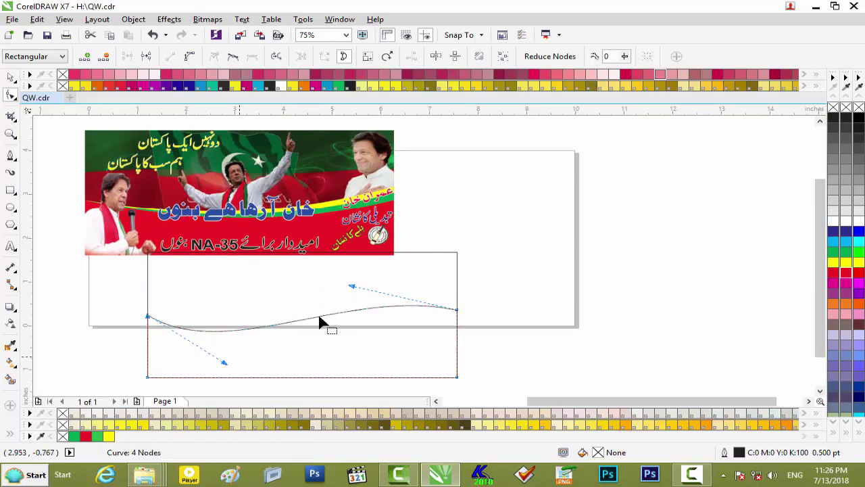
left_click_drag(354, 285, 356, 290)
left_click_drag(457, 309, 457, 314)
- Fill the wave shape with red (C:0 M:100 Y:100 K:0) and remove its outline
left_click(10, 77)
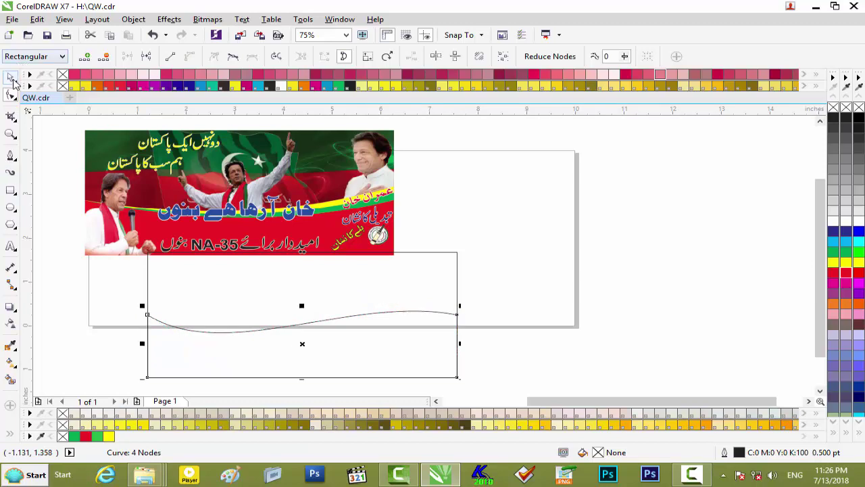
left_click(834, 274)
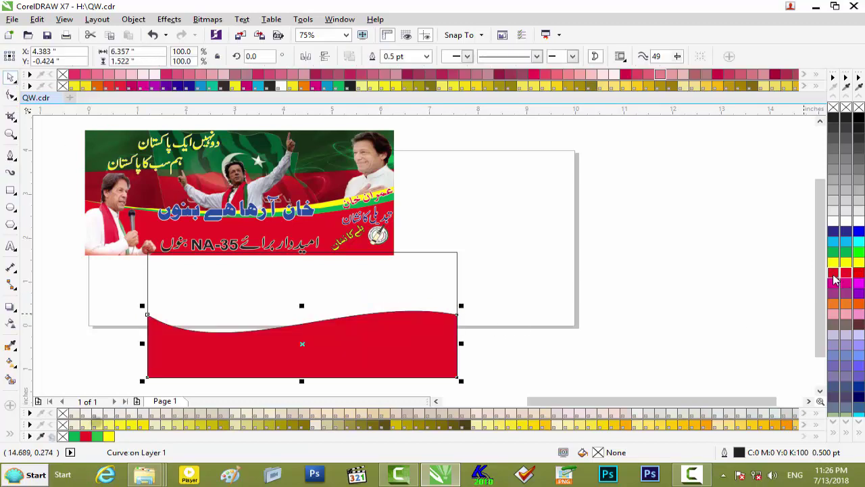
right_click(833, 108)
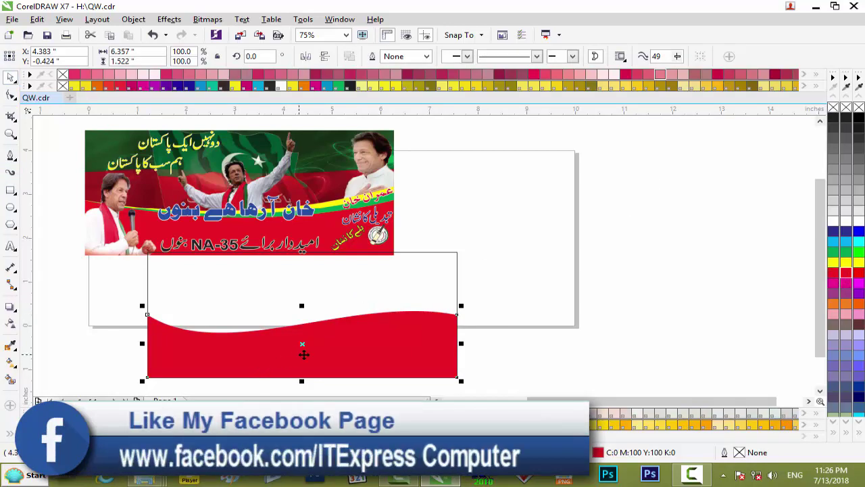
- Make a green-filled copy of the red wave shape and place it behind the red one
scroll(323, 354, "up", 2)
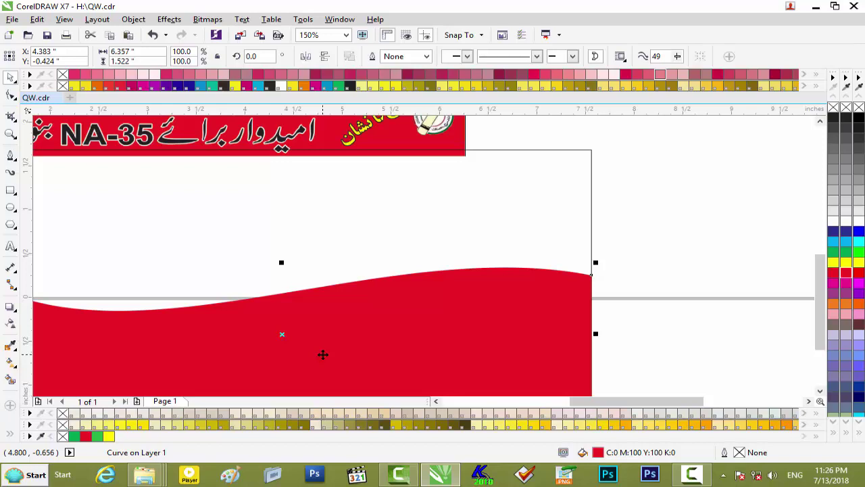
mouse_move(818, 261)
left_mouse_down()
mouse_move(813, 230)
mouse_move(810, 251)
left_mouse_up()
left_click(846, 253)
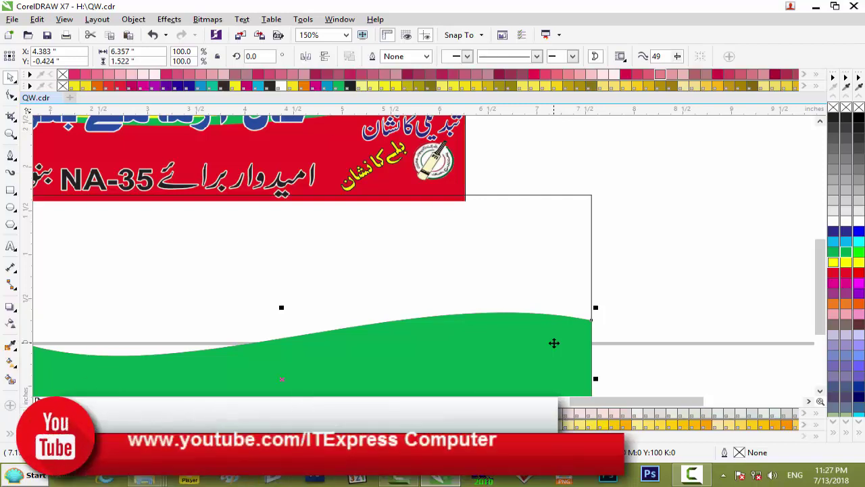
key("ctrl+z")
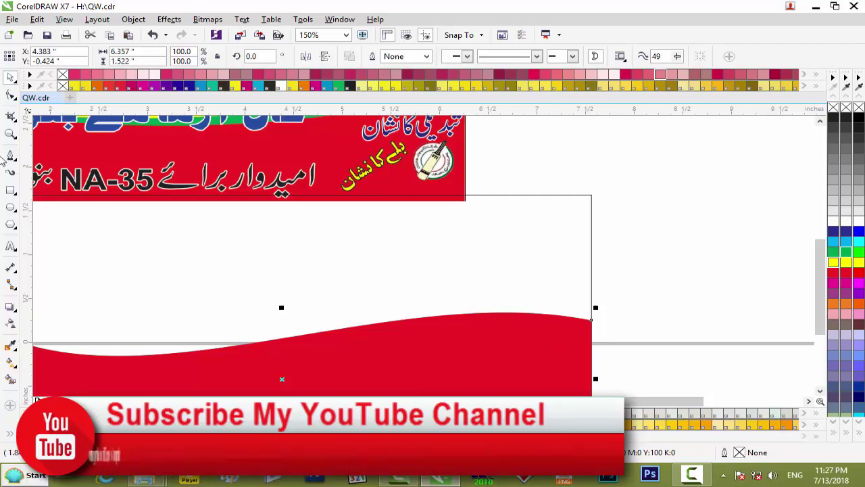
- Skew the green copy upward at its right end to a height of about 1.63 inches, forming a tapered green band above the red
left_click_drag(282, 380, 283, 380)
left_click(282, 380)
left_click_drag(599, 376, 599, 369)
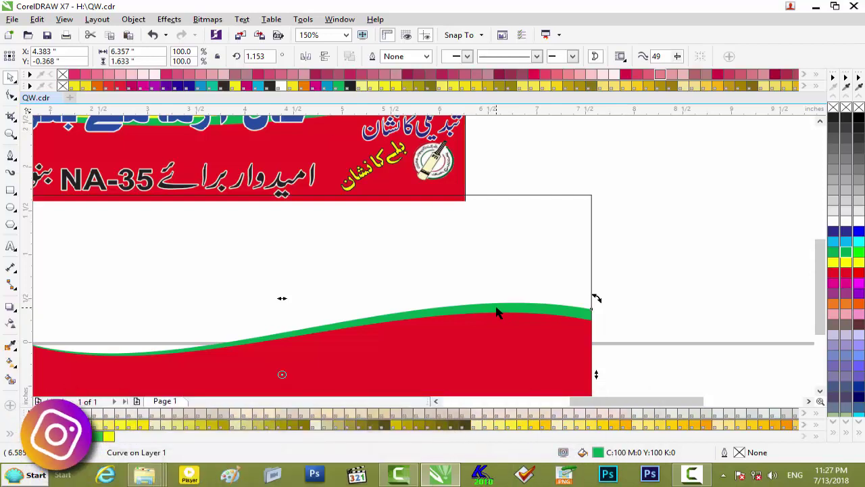
- Bring the skewed green wave shape to the front and fill it with yellow (C:0 M:0 Y:100 K:0)
key("shift+Page_Up")
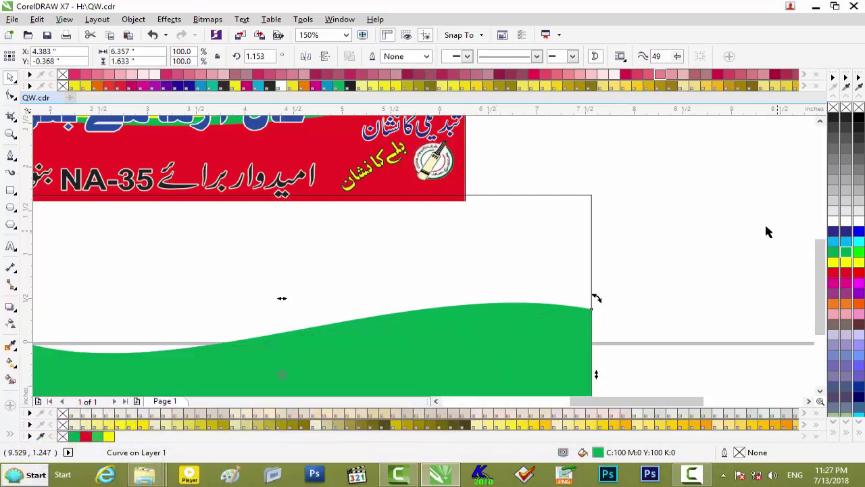
mouse_move(821, 249)
left_mouse_down()
mouse_move(814, 226)
mouse_move(808, 253)
left_mouse_up()
left_click(836, 263)
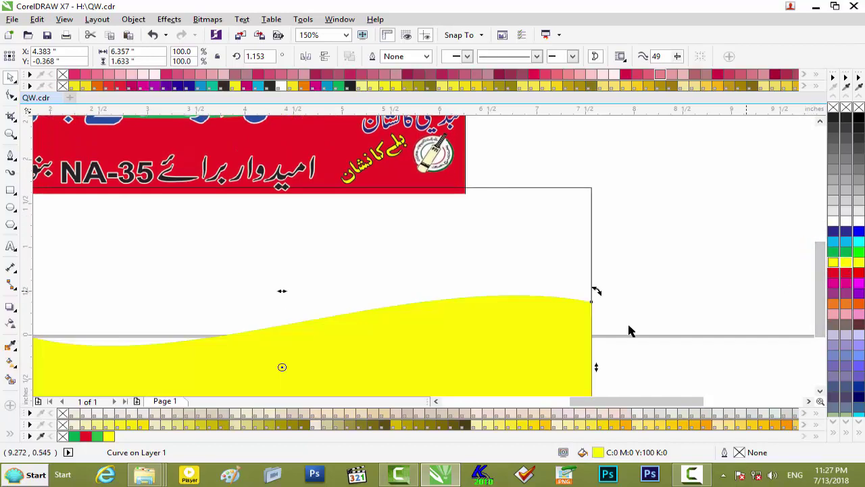
- Send the yellow wave shape behind the others and skew its right end upward to a height of about 1.77 inches
key("shift+Page_Down")
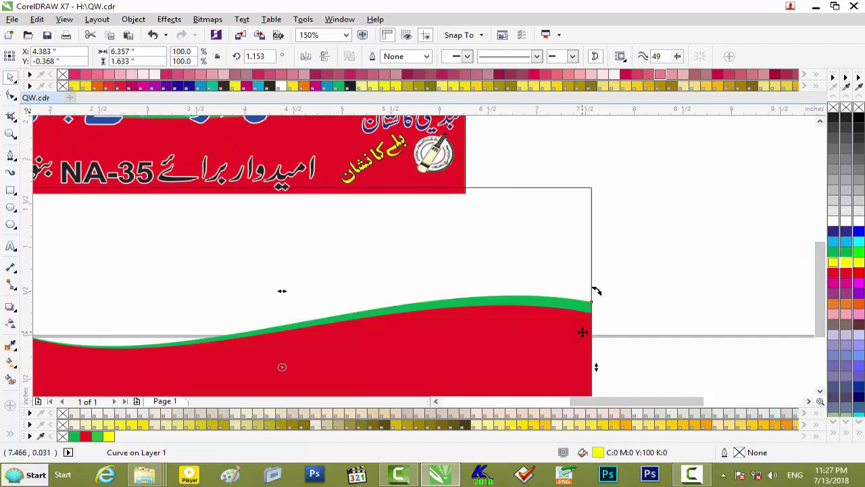
left_click_drag(597, 368, 596, 358)
scroll(561, 340, "down", 1)
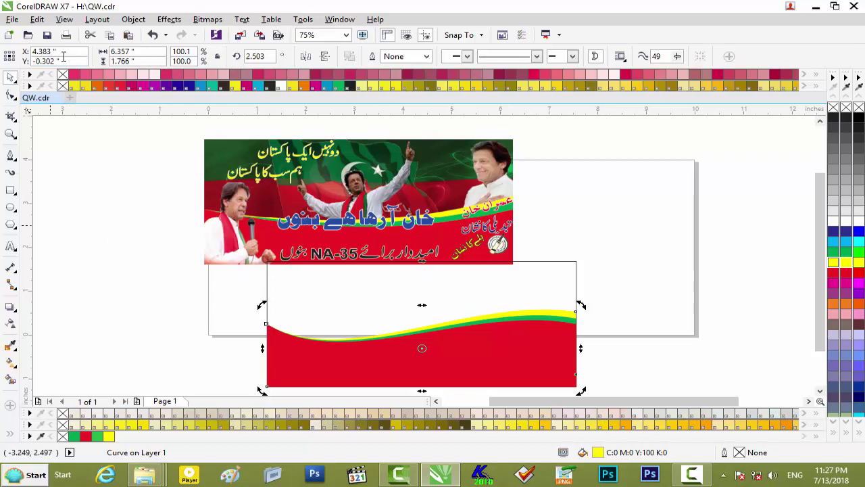
left_click(649, 298)
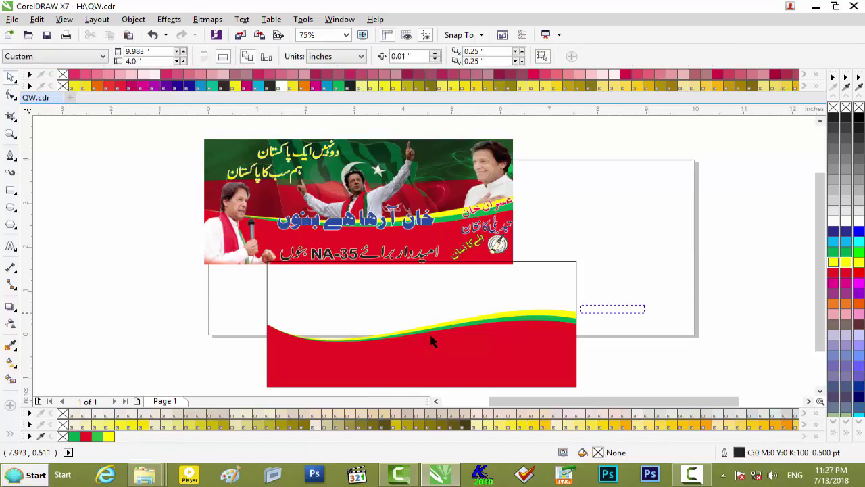
- Place the red, green and yellow wave shapes together inside the banner rectangle with PowerClip
scroll(272, 398, "down", 2)
left_click_drag(221, 384, 230, 384)
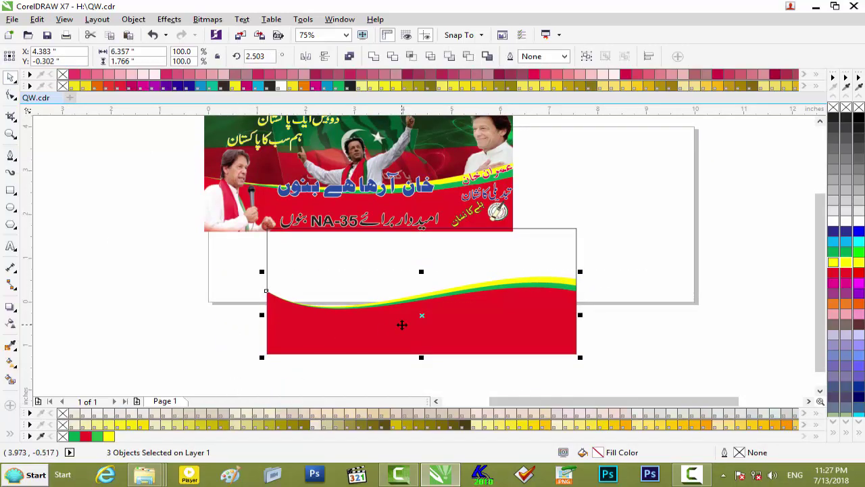
right_click(395, 328)
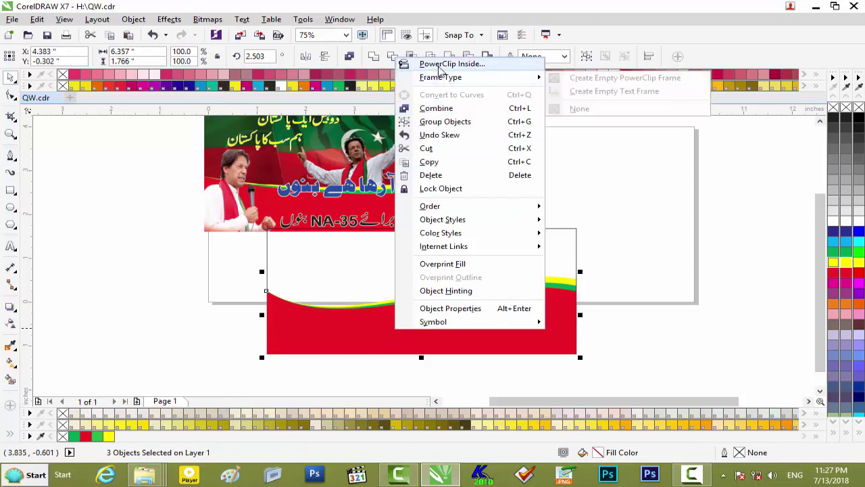
left_click(451, 64)
left_click(353, 271)
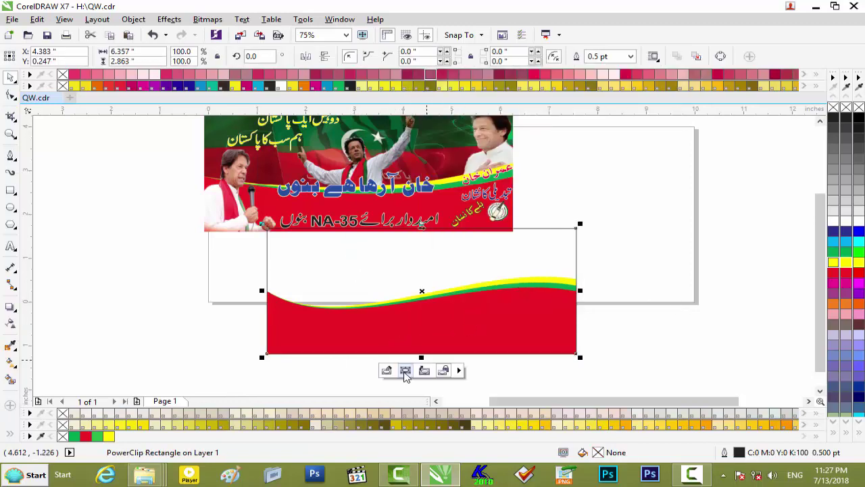
- Open the banner rectangle's PowerClip contents to check the red wave shape, and finish editing them
left_click(386, 370)
left_click(320, 316)
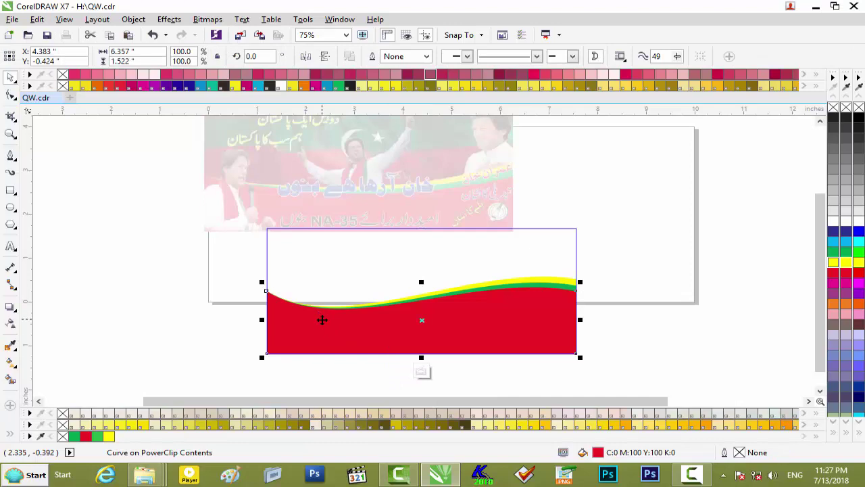
left_click(421, 371)
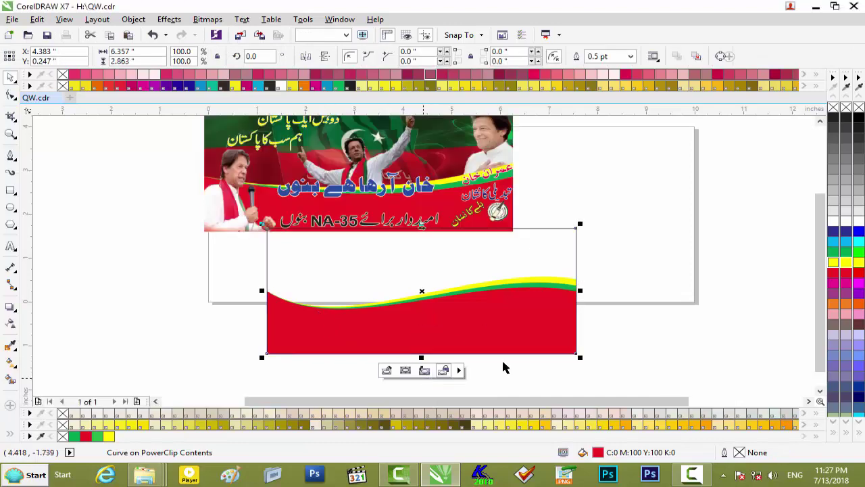
left_click(651, 340)
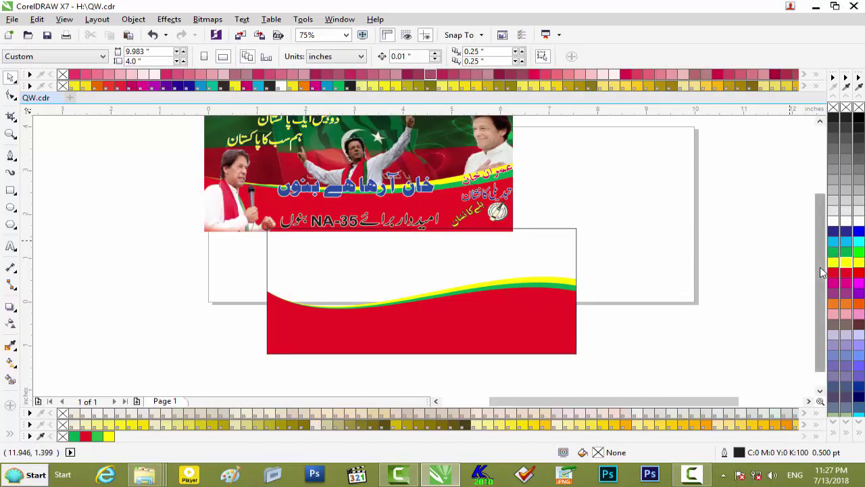
- Preview the flag image 006c4e904601af9972bac9f216354a2b.jpg in the image folder and import it beside the banner
scroll(819, 250, "up", 3)
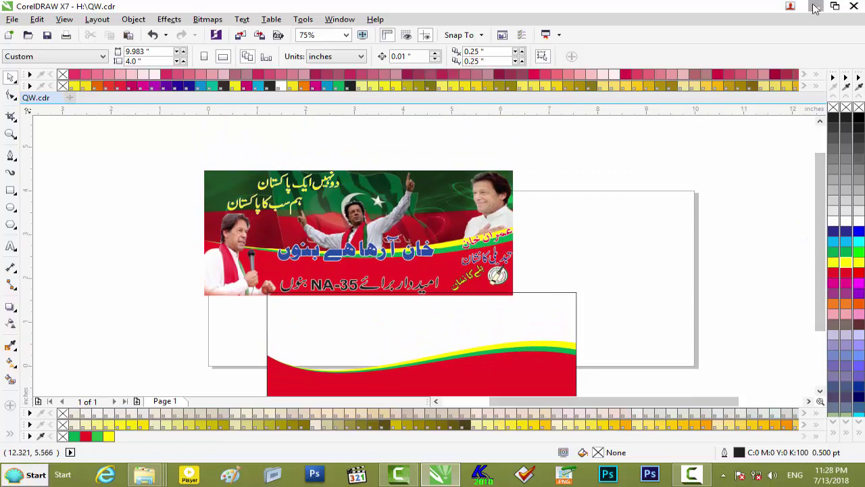
left_click(815, 7)
double_click(448, 88)
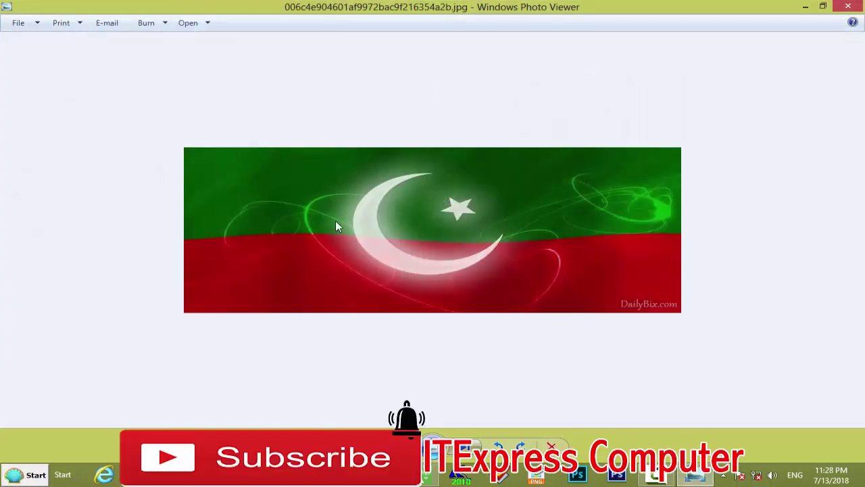
left_click(848, 6)
left_click_drag(443, 142, 649, 261)
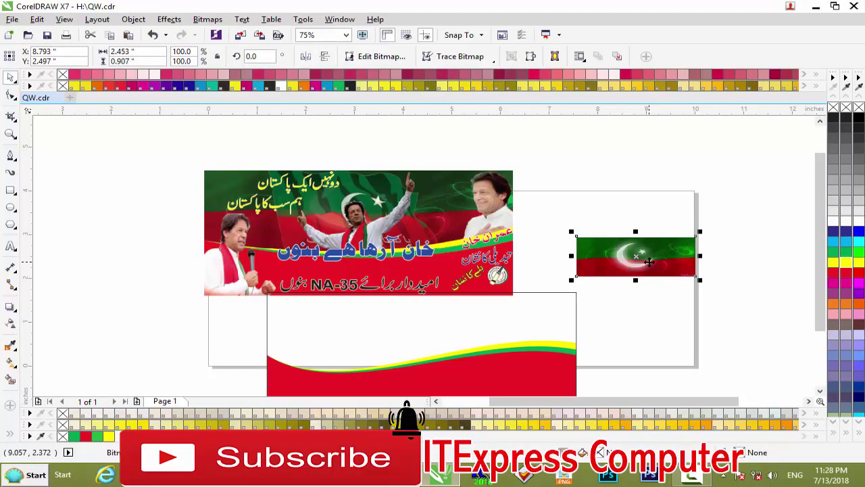
- PowerClip the imported flag image inside the banner rectangle
right_click(649, 261)
left_click(659, 126)
left_click(432, 329)
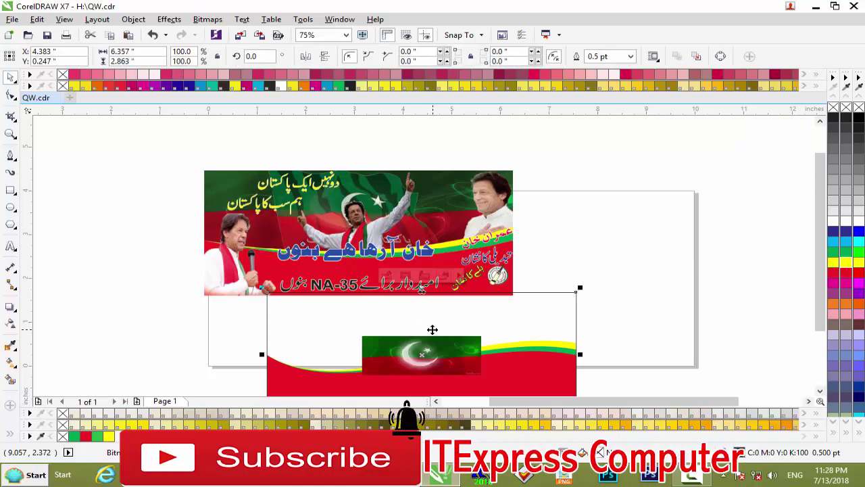
- Open the banner's PowerClip contents and move the flag image behind the wave shapes
left_click(388, 276)
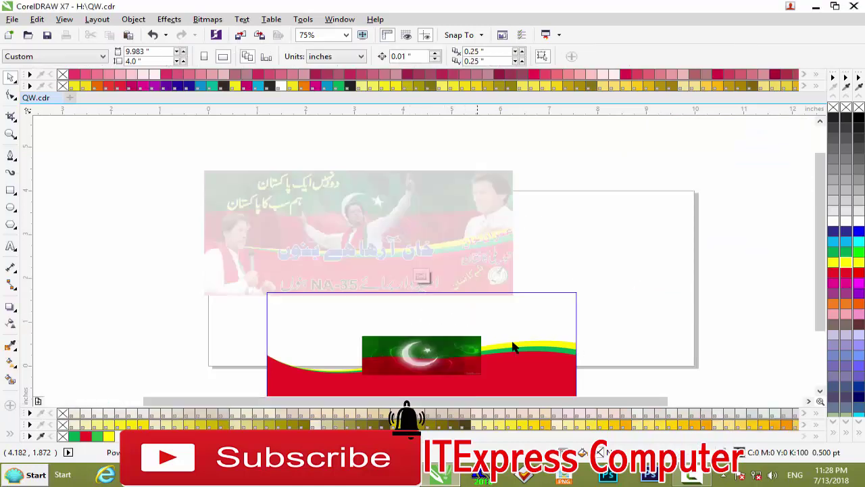
scroll(805, 309, "down", 2)
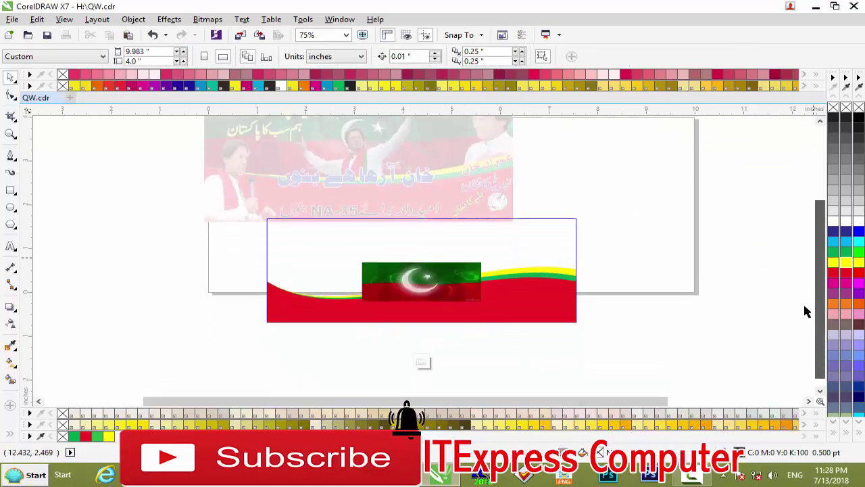
left_click(390, 289)
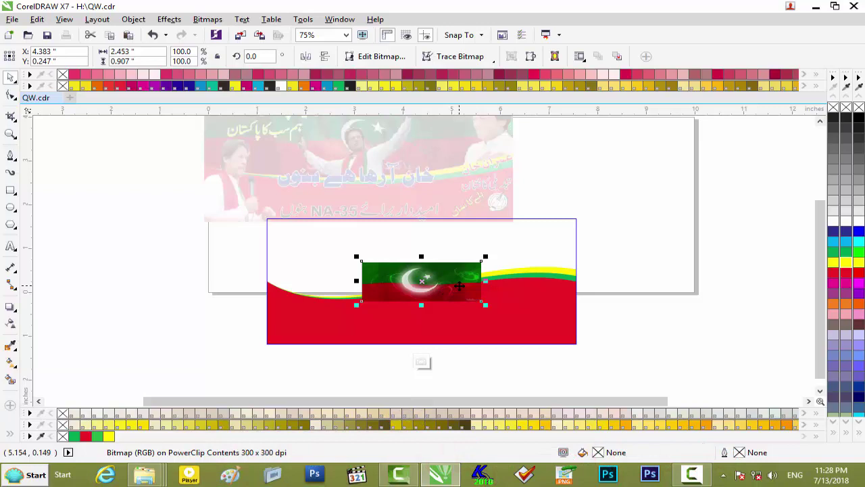
key("ctrl+Page_Down")
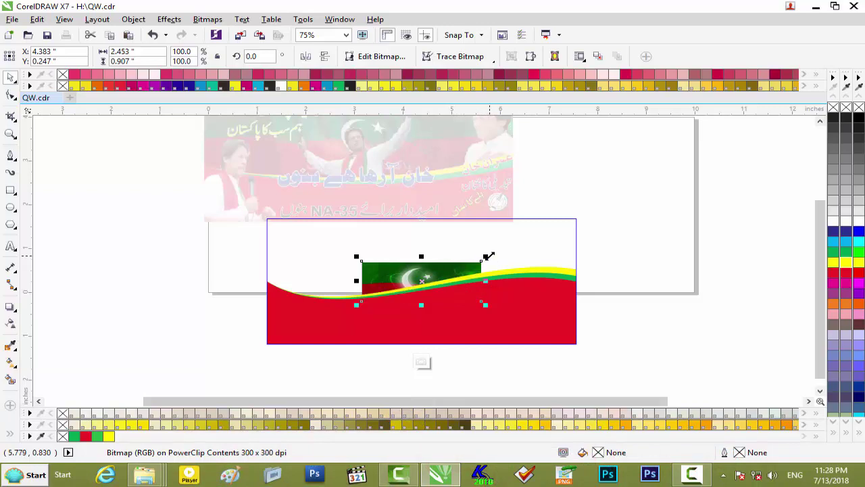
- Enlarge the flag image to about 6.42 by 2.35 inches over the banner's upper area, and finish editing the PowerClip
scroll(490, 260, "up", 2)
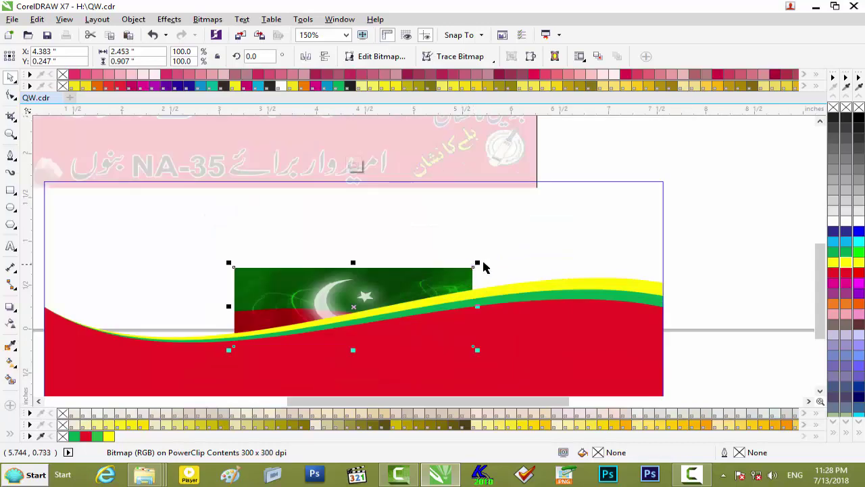
left_click_drag(478, 261, 669, 196)
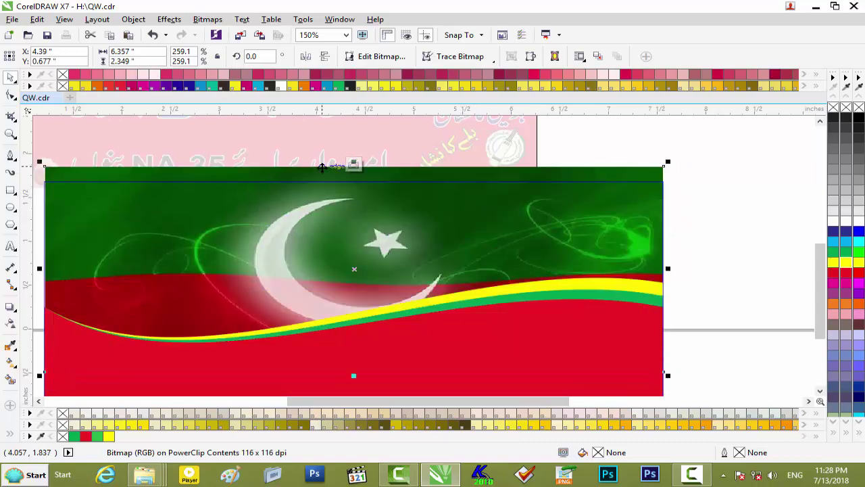
left_click_drag(380, 241, 423, 246)
scroll(449, 245, "down", 1)
left_click_drag(556, 253, 562, 255)
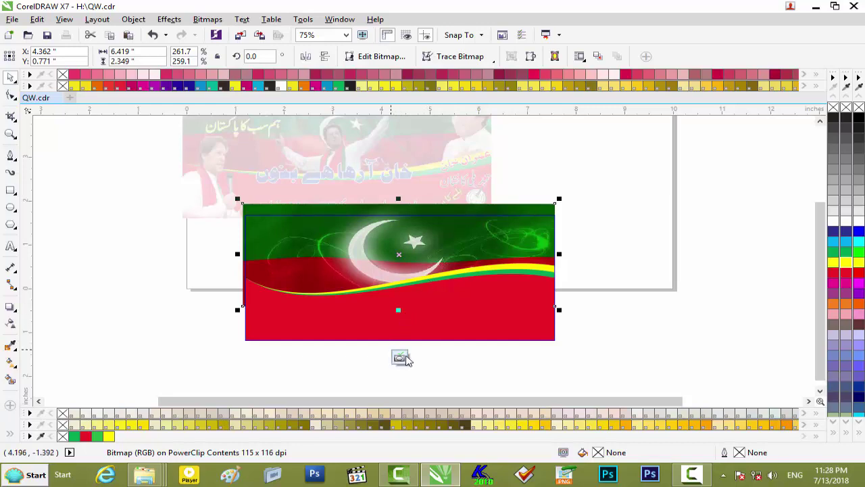
left_click(400, 359)
left_click(611, 257)
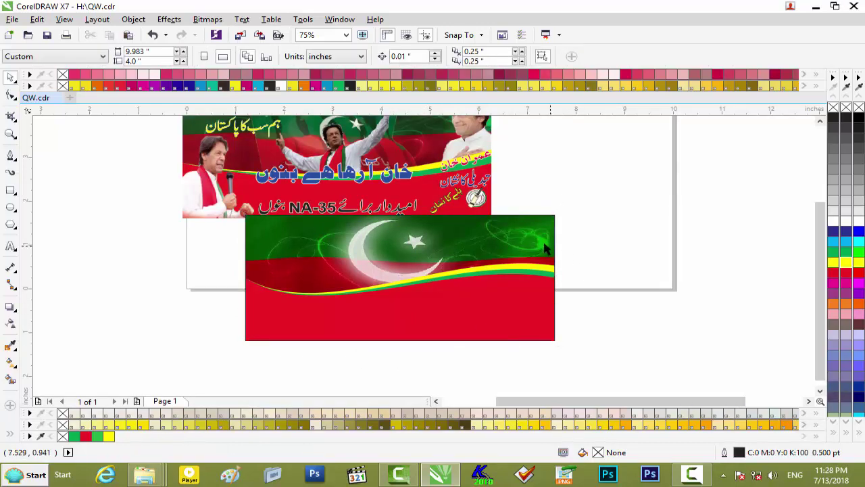
- Import the cutout photo Imran-Khan-PNG-Image-Free.psd from the NA.35 Bannu folder into the drawing
left_click_drag(820, 254, 818, 215)
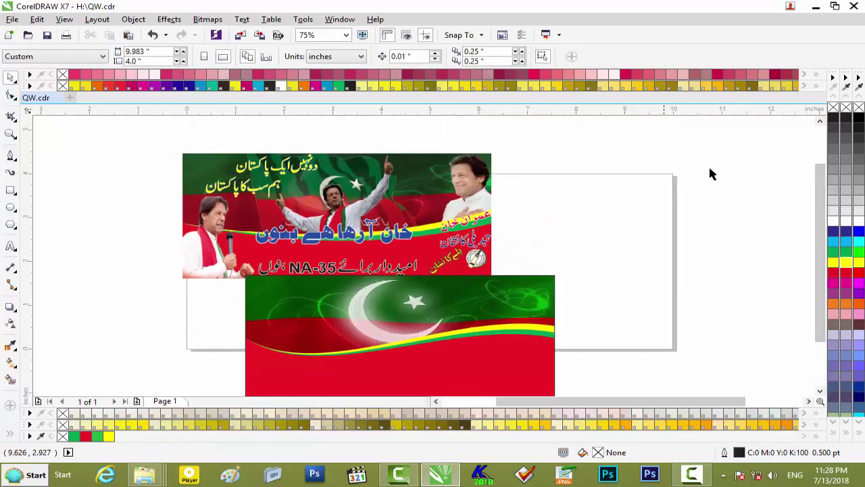
left_click(816, 6)
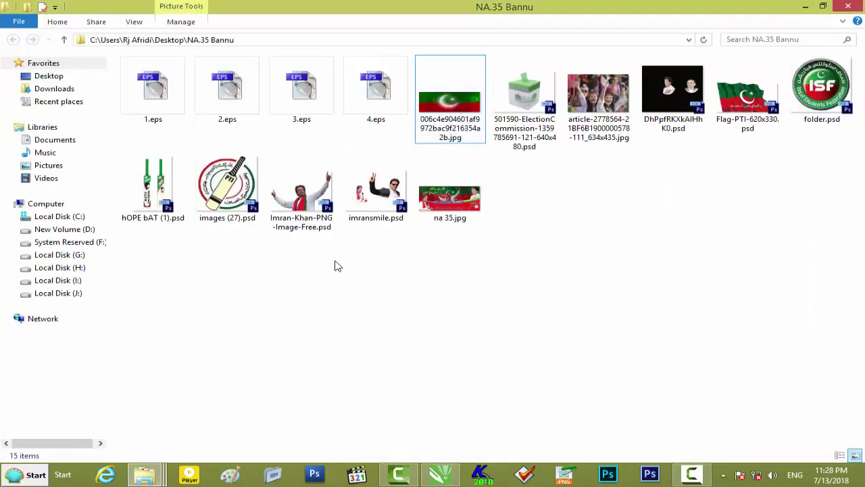
left_click_drag(304, 220, 695, 290)
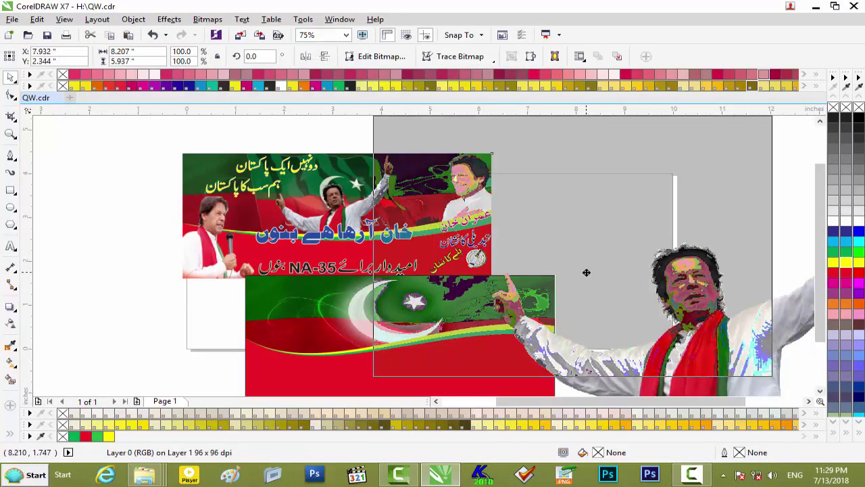
- Scale the raised-arms cutout photo down to about 3.39 by 2.45 inches and position it over the banner's crescent
left_click_drag(753, 159, 671, 232)
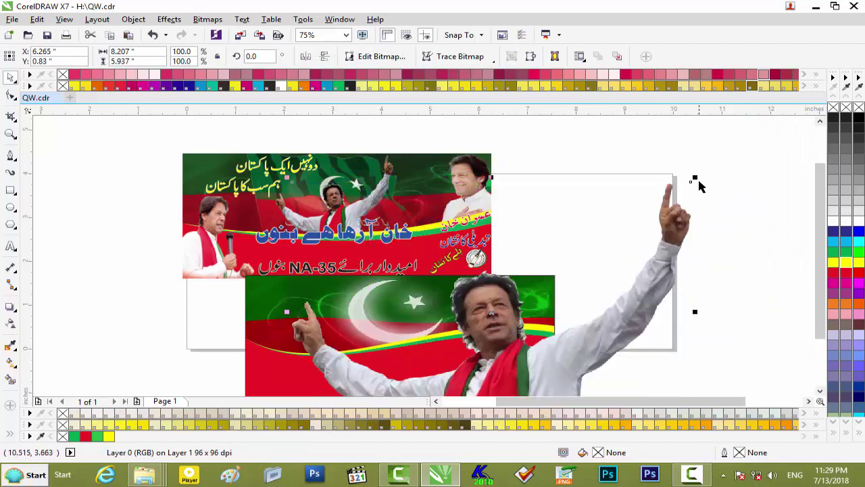
left_click_drag(694, 177, 492, 310)
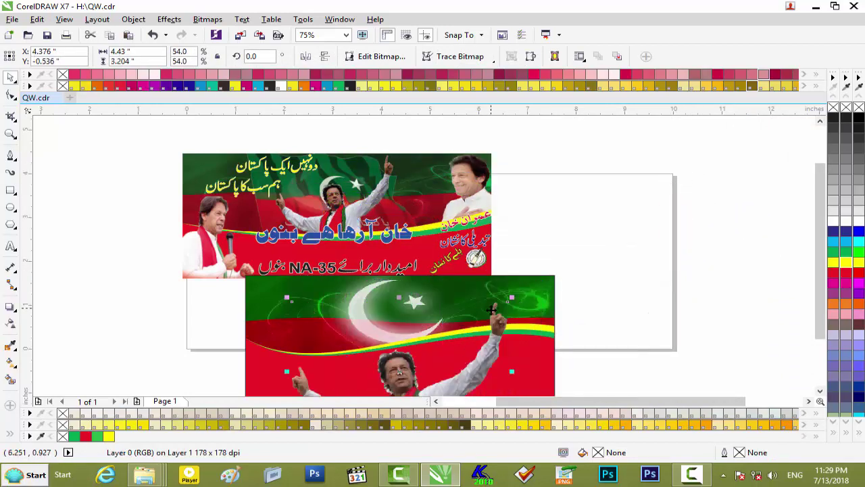
left_click_drag(422, 380, 426, 298)
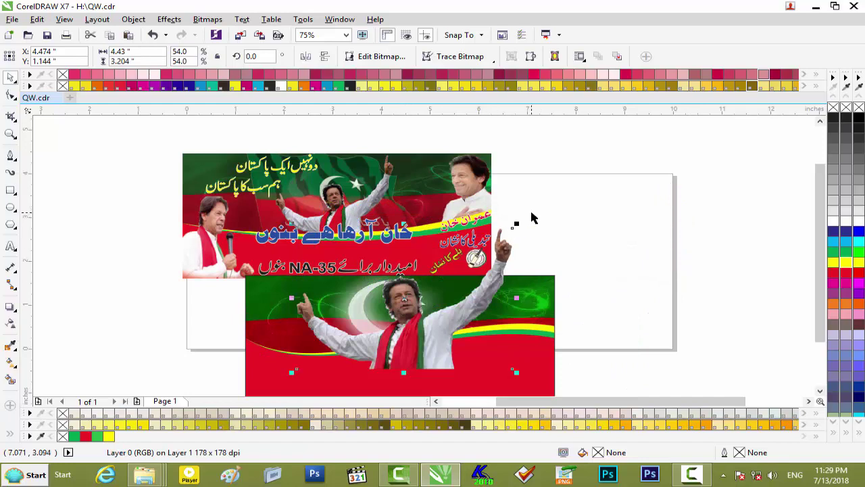
left_click_drag(515, 225, 466, 256)
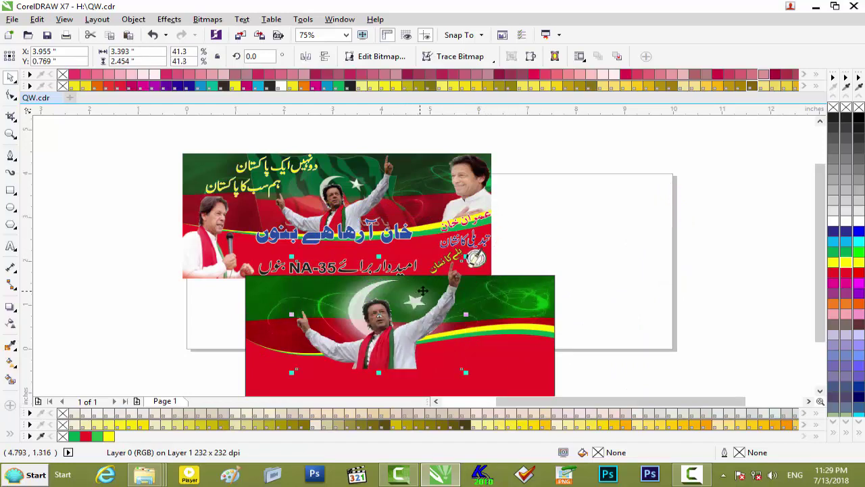
- PowerClip the raised-arms cutout photo inside the banner rectangle
left_click_drag(820, 244, 820, 284)
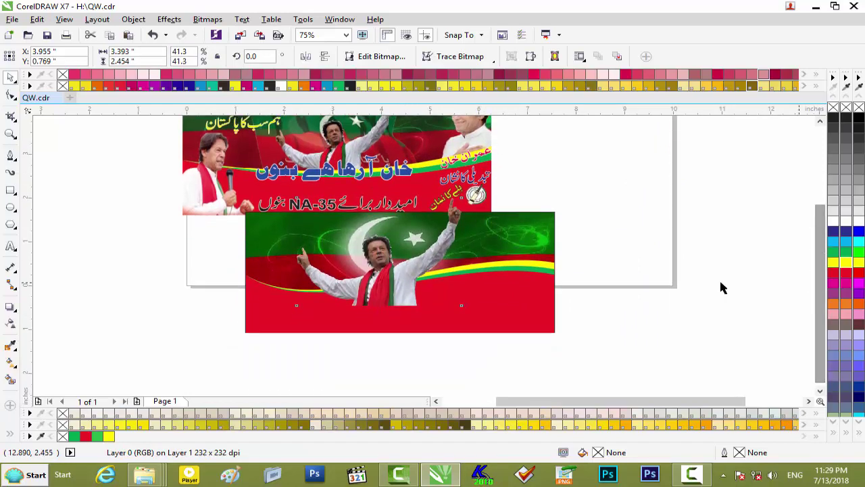
scroll(409, 277, "up", 1)
right_click(406, 263)
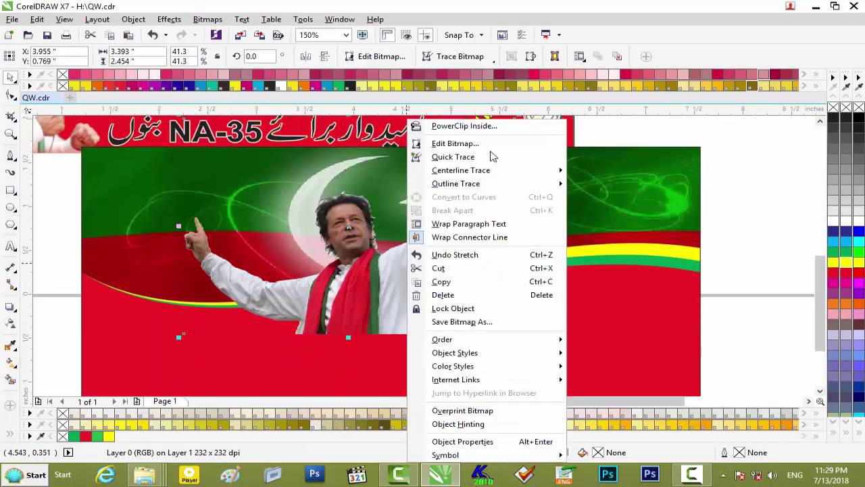
left_click(474, 125)
left_click(546, 204)
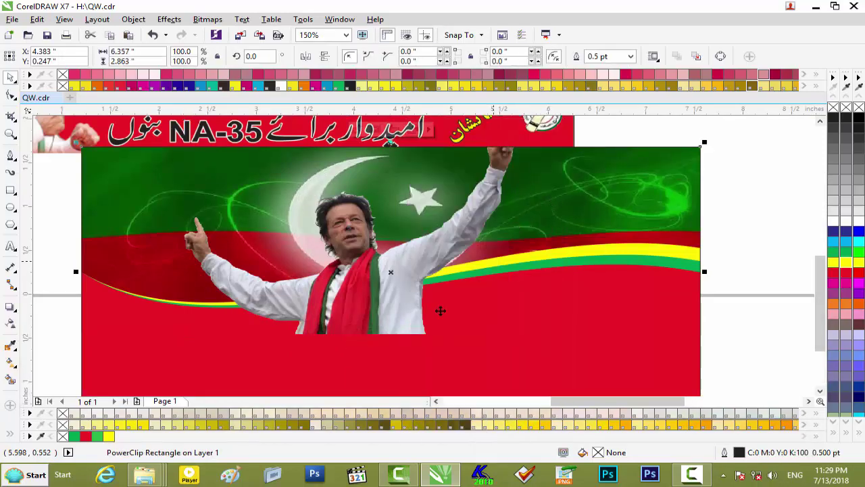
- Open the banner's PowerClip contents and bring the three wave shapes in front of the cutout photo
left_click(361, 132)
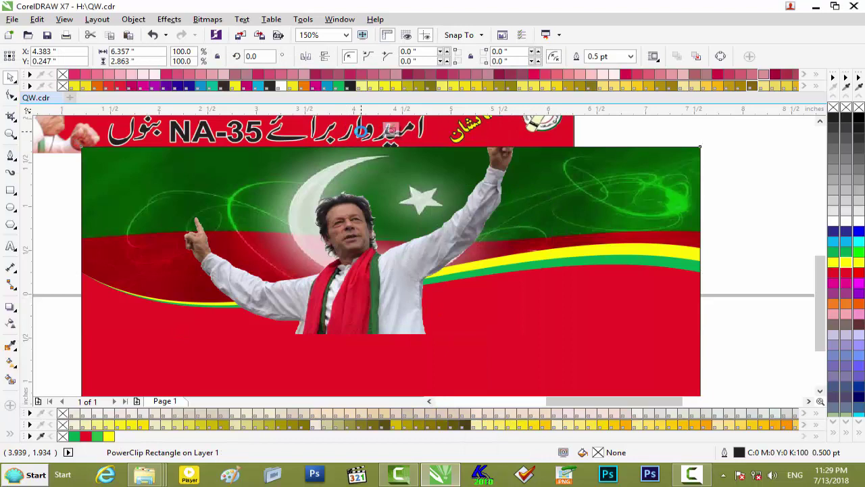
left_click_drag(138, 368, 62, 376)
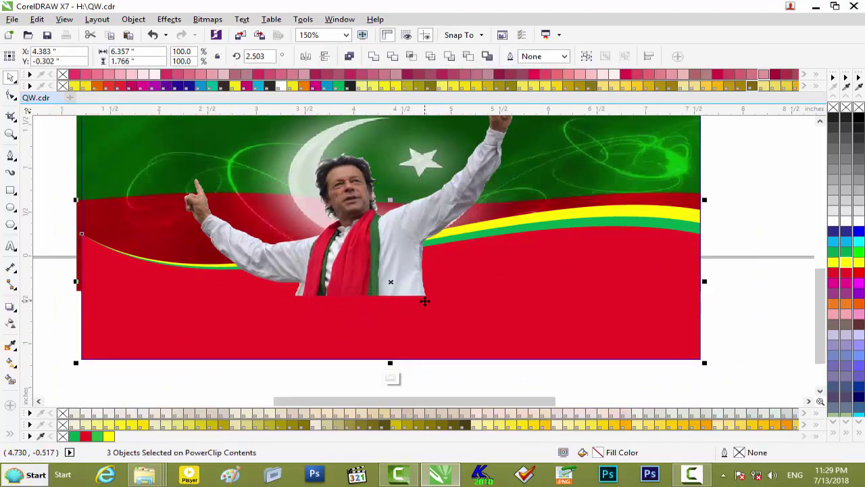
key("shift+Page_Down")
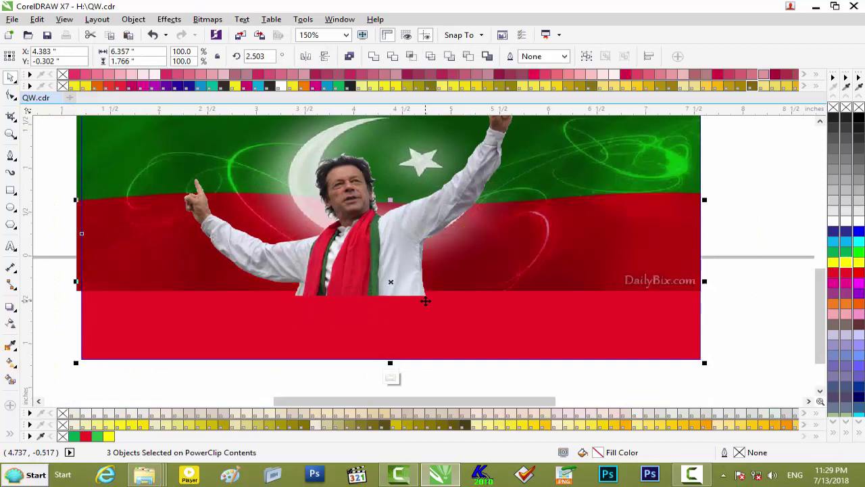
key("shift+Page_Up")
left_click_drag(822, 278, 825, 238)
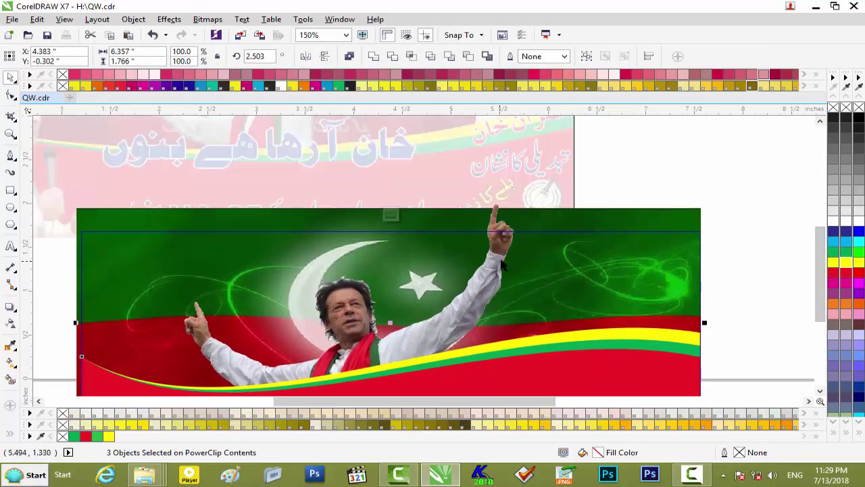
- Resize the raised-arms cutout photo to about 2.41 by 1.68 inches over the crescent and finish editing the PowerClip contents
left_click(503, 265)
left_click_drag(520, 200, 423, 261)
left_click_drag(302, 356, 347, 330)
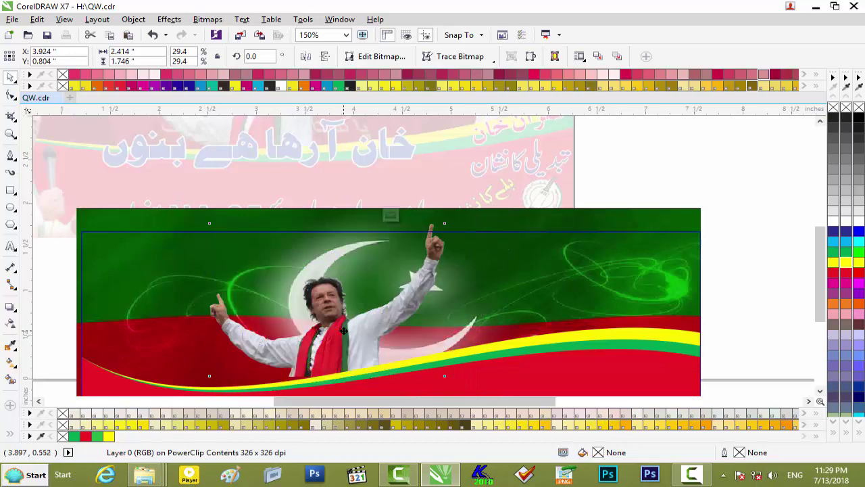
left_click_drag(347, 230, 346, 232)
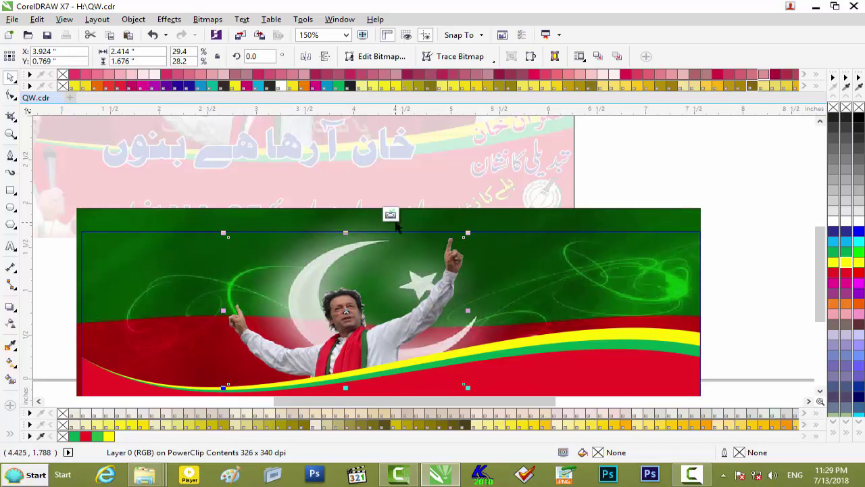
left_click(396, 218)
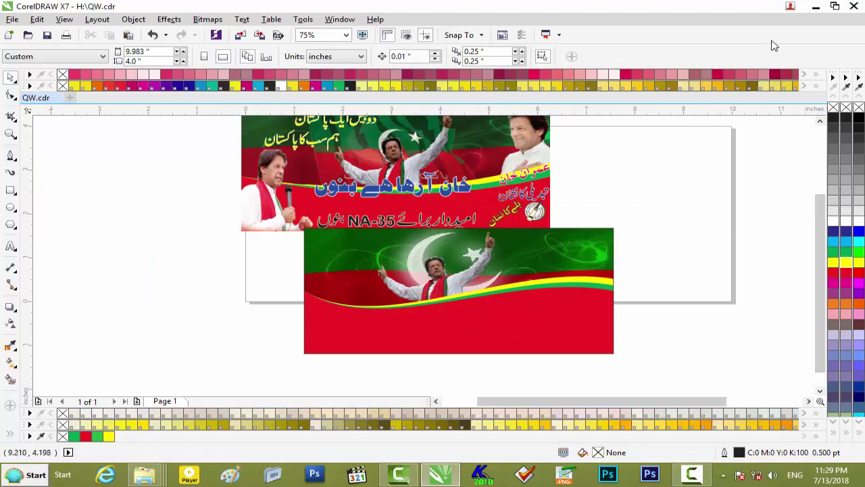
- Import imransmile.psd from the NA.35 Bannu folder into the drawing and place it over the banner
left_click(817, 8)
left_click_drag(372, 198, 606, 332)
left_click_drag(705, 326, 680, 215)
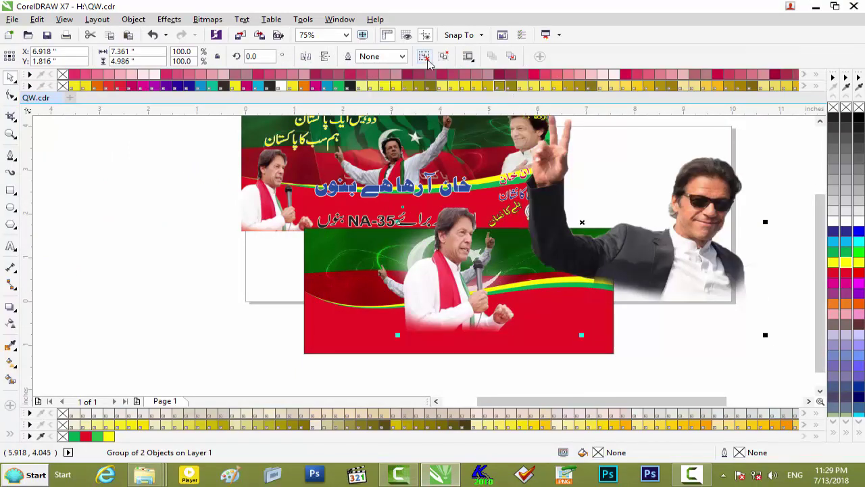
- Ungroup the imported photo pair, move the microphone photo aside and delete the sunglasses photo
right_click(653, 229)
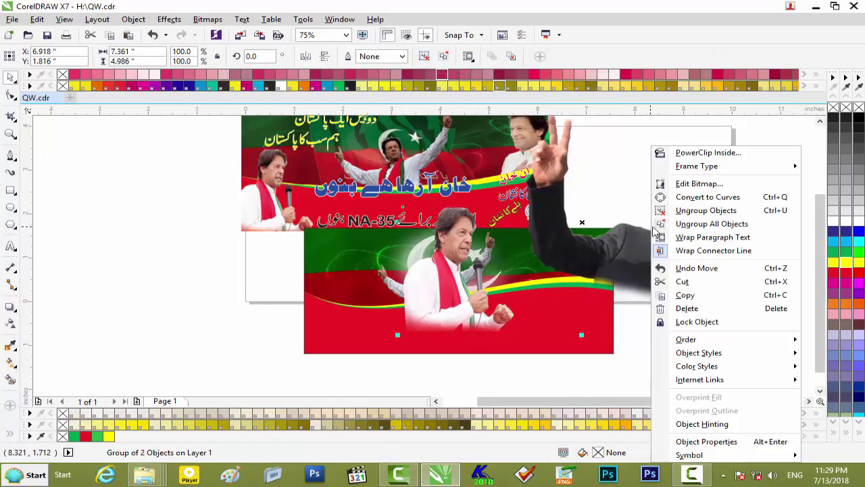
left_click(681, 225)
left_click(680, 358)
left_click(463, 295)
left_click_drag(463, 295, 257, 292)
left_click(661, 271)
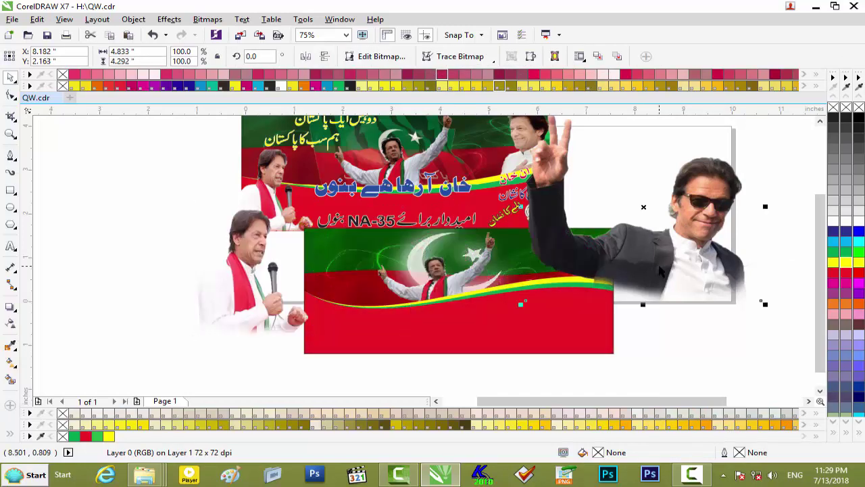
key("Delete")
- Place the microphone cutout photo at the banner's left end and PowerClip it inside the banner rectangle
left_click_drag(252, 277, 348, 315)
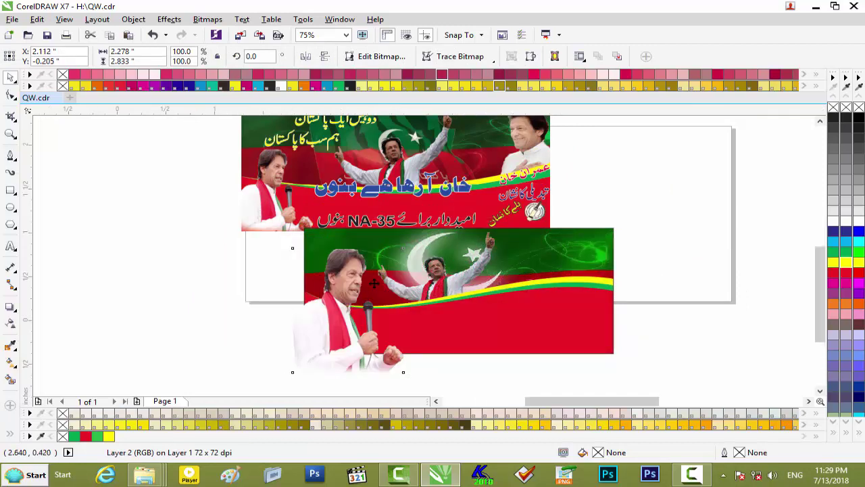
scroll(374, 284, "up", 2)
scroll(333, 313, "down", 2)
right_click(332, 313)
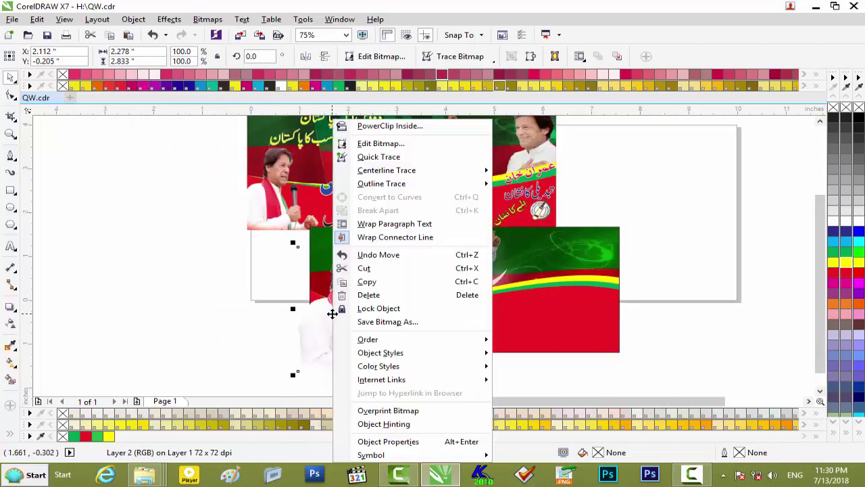
left_click(386, 125)
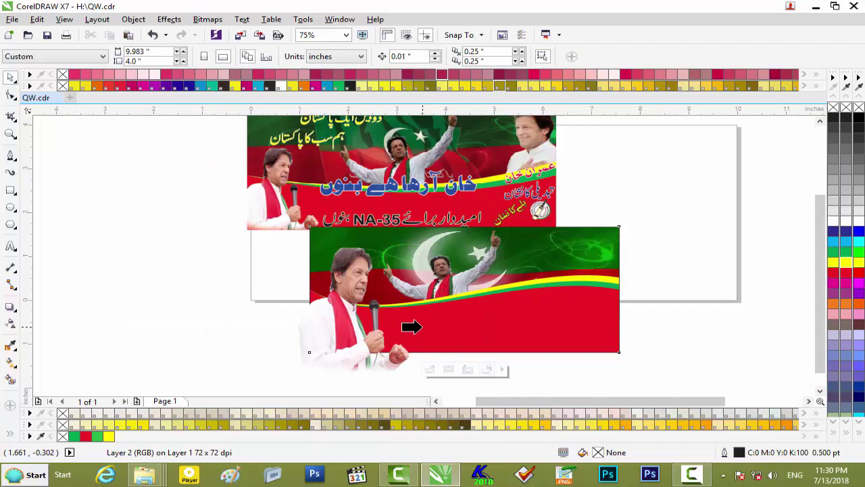
left_click(416, 327)
- Within the PowerClip contents, scale the microphone photo to about 1.90 by 2.36 inches, fit it into the banner's lower-left corner and finish editing
left_click(430, 369)
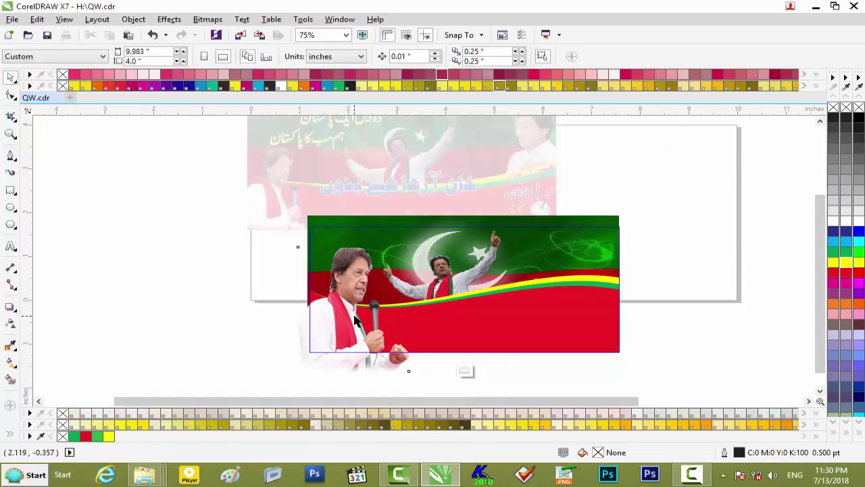
left_click(356, 323)
left_click_drag(362, 284, 368, 259)
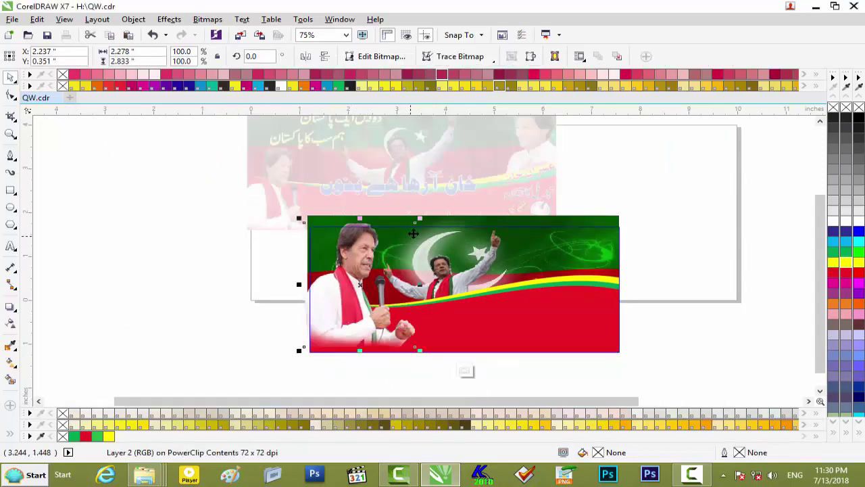
left_click_drag(419, 219, 393, 236)
left_click_drag(346, 277, 343, 301)
key("Left")
key("Right")
key("Right")
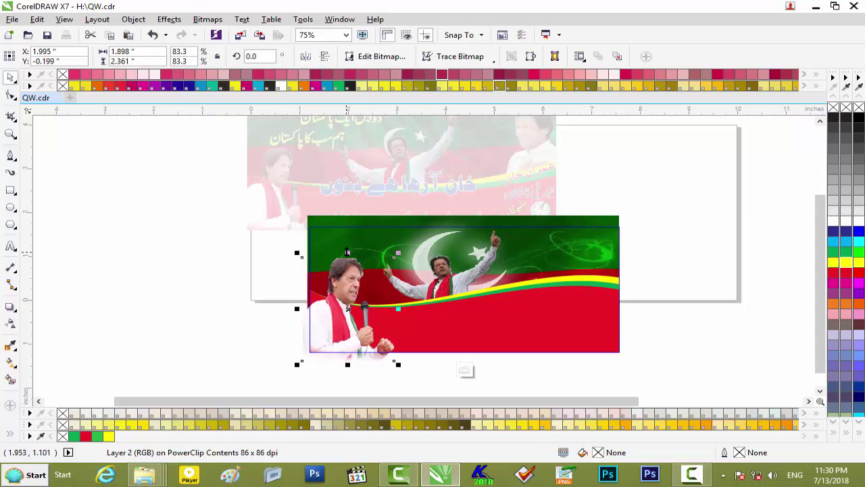
left_click(349, 255)
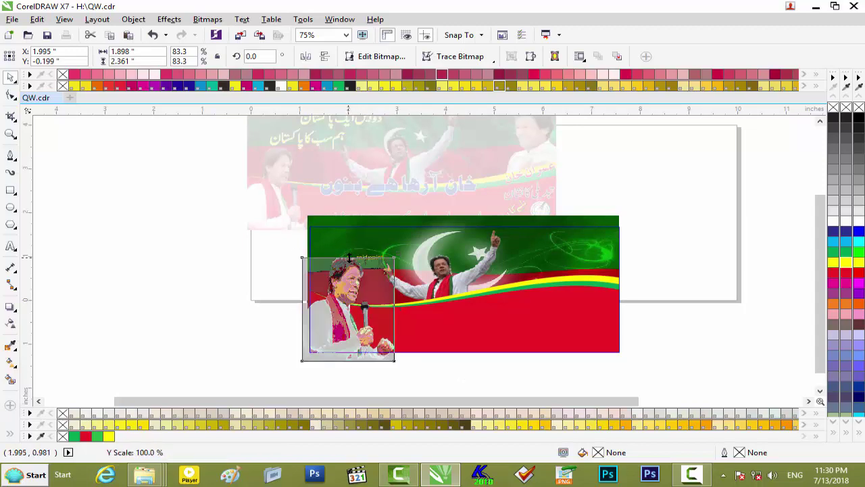
left_click(465, 370)
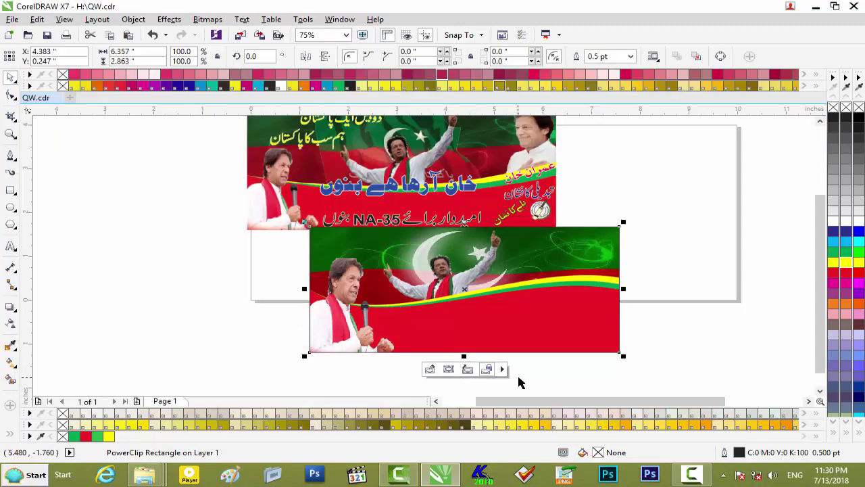
left_click(544, 389)
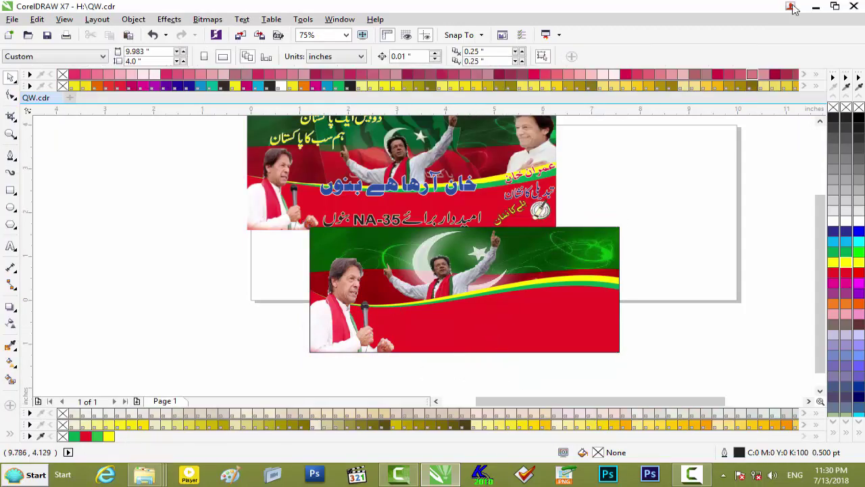
- Import the black-background portraits file DhPpfRKXkAIHhK0.psd from the NA.35 Bannu folder into the drawing
left_click(815, 7)
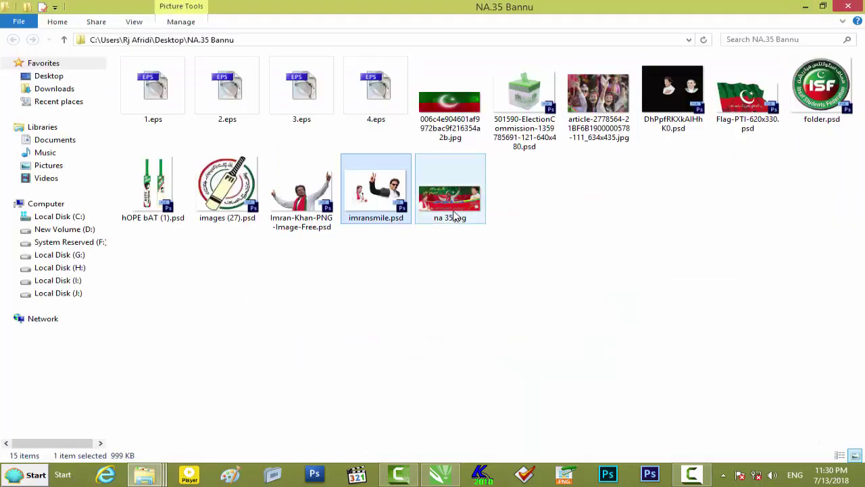
left_click(671, 125)
left_click_drag(671, 125, 678, 290)
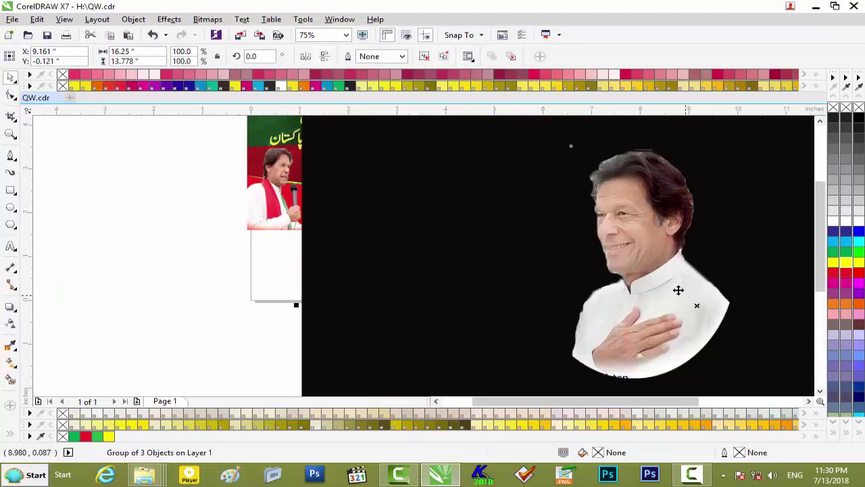
- Ungroup the imported portraits, move the hand-on-chest photo clear, and delete the other portrait and the black background
right_click(642, 235)
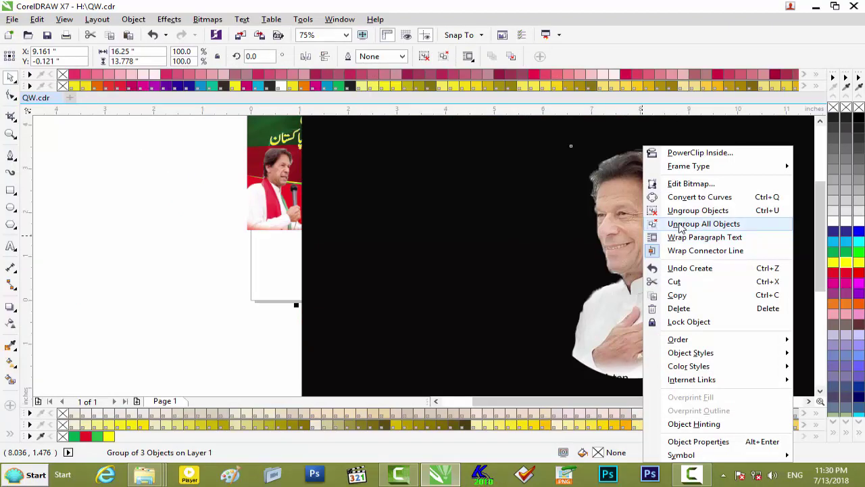
left_click(683, 223)
left_click(177, 228)
left_click_drag(618, 239, 127, 242)
scroll(435, 261, "down", 1)
scroll(434, 259, "down", 2)
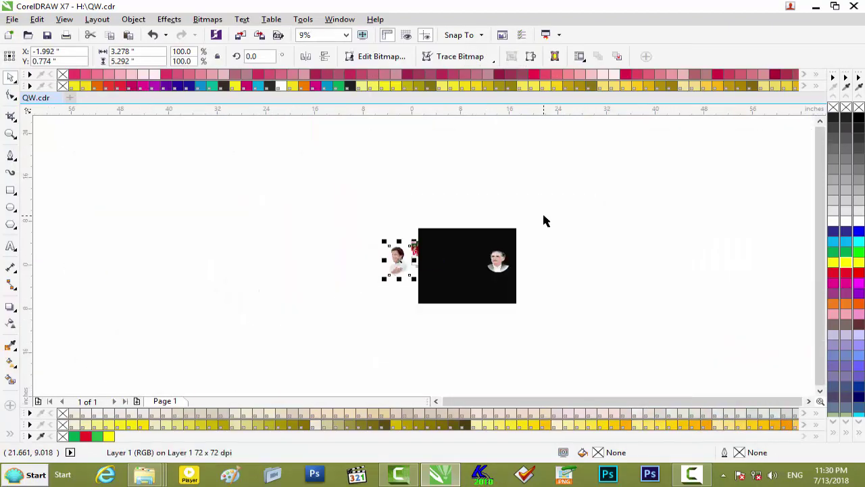
left_click(497, 265)
key("Delete")
left_click(494, 281)
key("Delete")
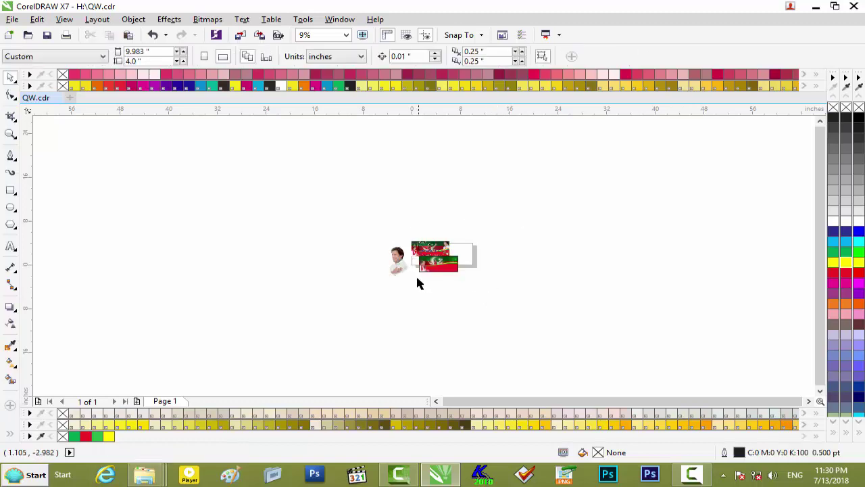
- Scale the hand-on-chest photo down to about 0.87 by 1.41 inches and position it at the banner's upper-right corner
scroll(415, 274, "up", 3)
left_click_drag(294, 165, 453, 281)
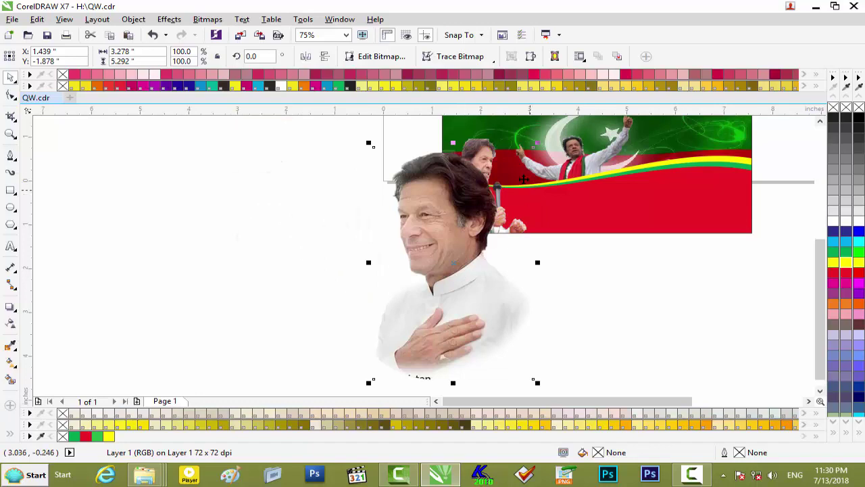
left_click_drag(535, 144, 692, 158)
left_click_drag(819, 234, 821, 196)
left_click_drag(689, 294, 734, 286)
scroll(734, 287, "up", 2)
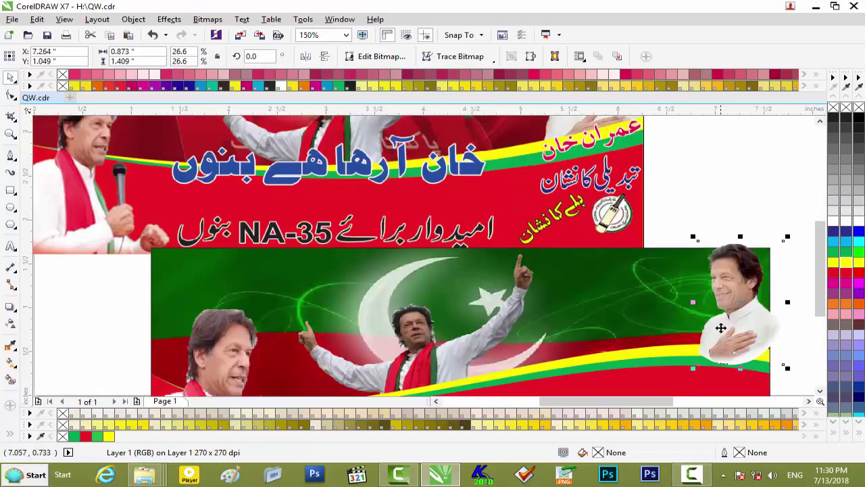
- PowerClip the hand-on-chest photo inside the banner rectangle
right_click(721, 327)
left_click(663, 128)
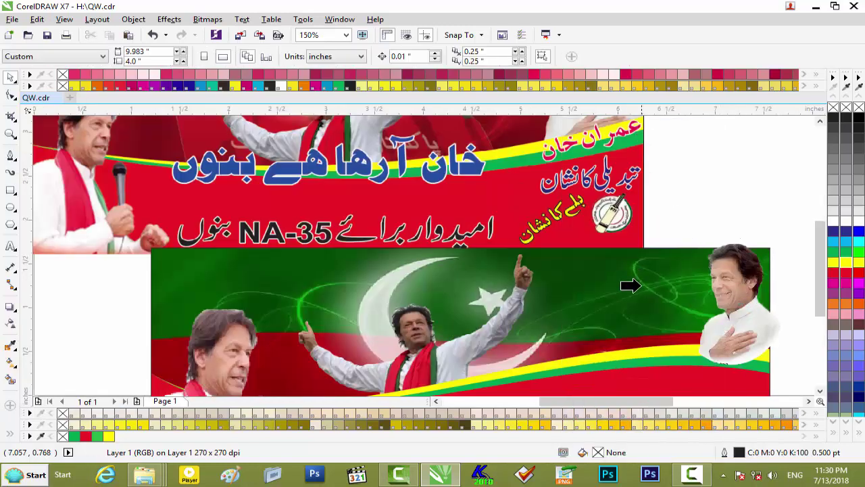
left_click(643, 285)
- Open the banner's PowerClip contents and reshape the hand-on-chest photo to about 1.03 by 1.22 inches near the right edge
left_click(440, 235)
left_click_drag(819, 265, 817, 309)
left_click(744, 223)
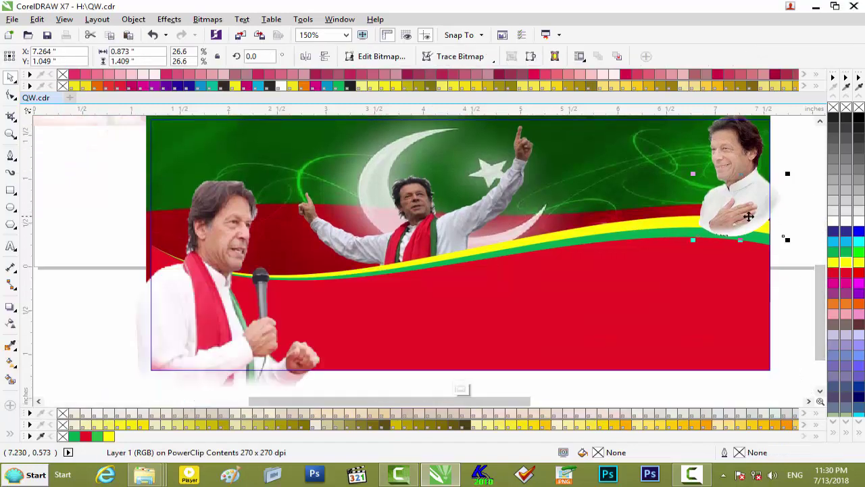
left_click_drag(787, 238, 788, 241)
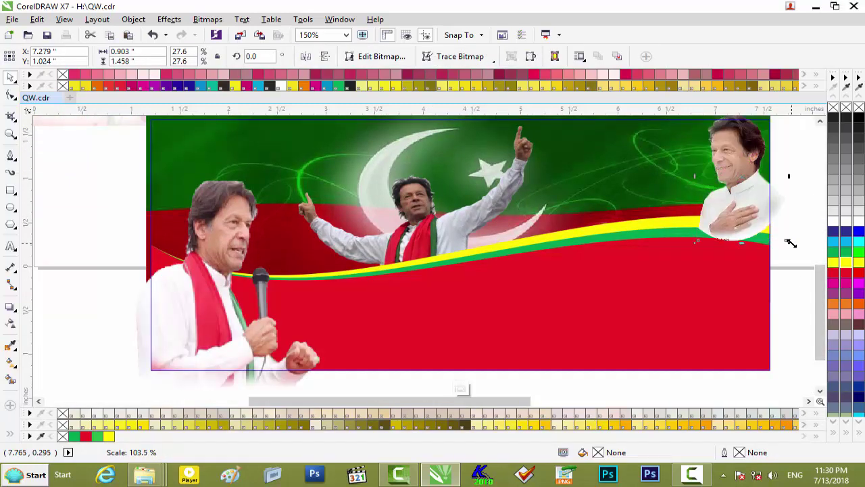
left_click_drag(745, 219, 731, 164)
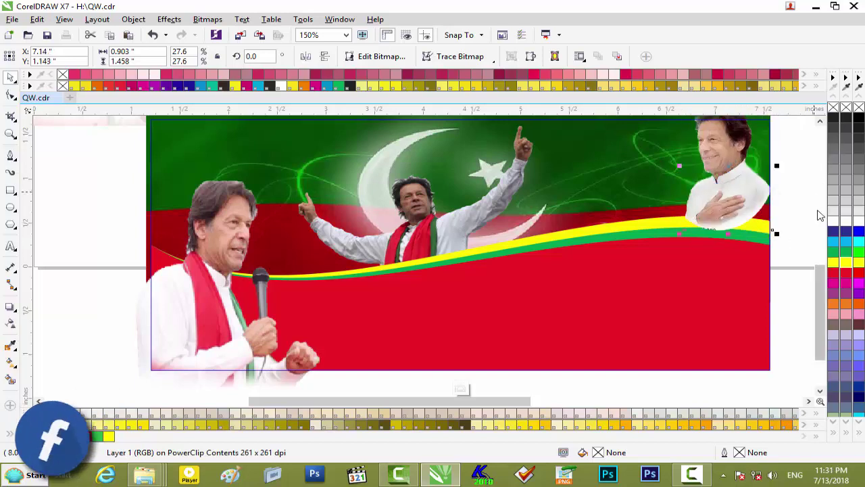
left_click_drag(816, 273, 816, 226)
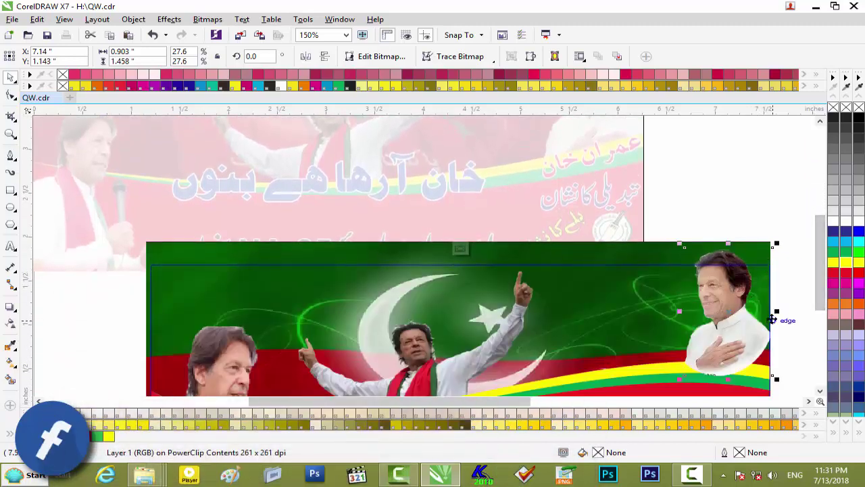
left_click_drag(776, 311, 788, 311)
left_click_drag(735, 245, 734, 266)
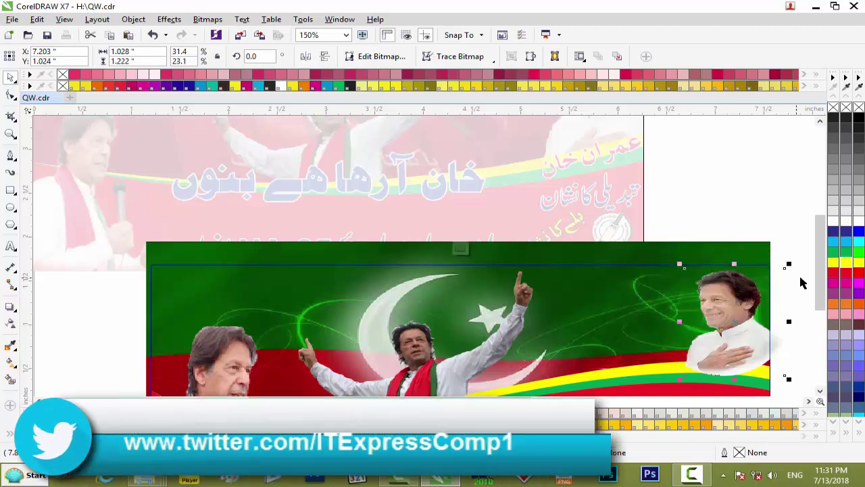
- Bring the three wave shapes to the front of the PowerClip contents, over the cutout photos
left_click_drag(818, 273, 819, 288)
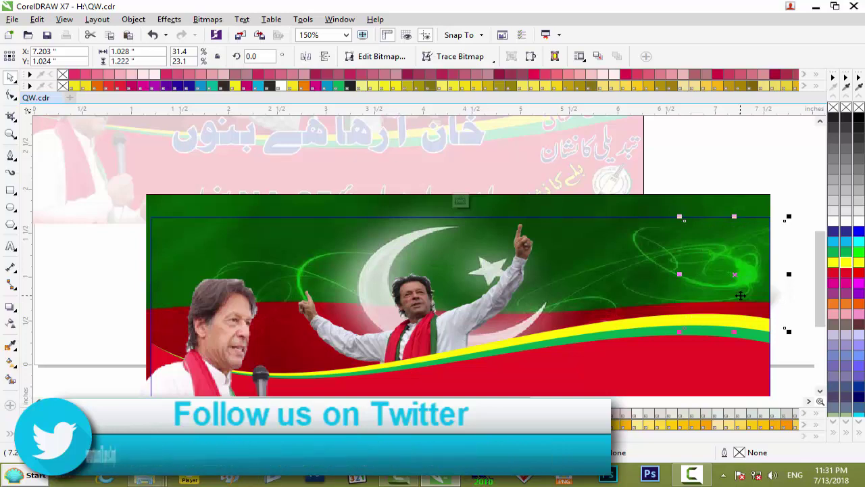
left_click_drag(821, 296, 821, 331)
left_click_drag(801, 204, 142, 369)
key("shift+Page_Down")
key("shift+Page_Up")
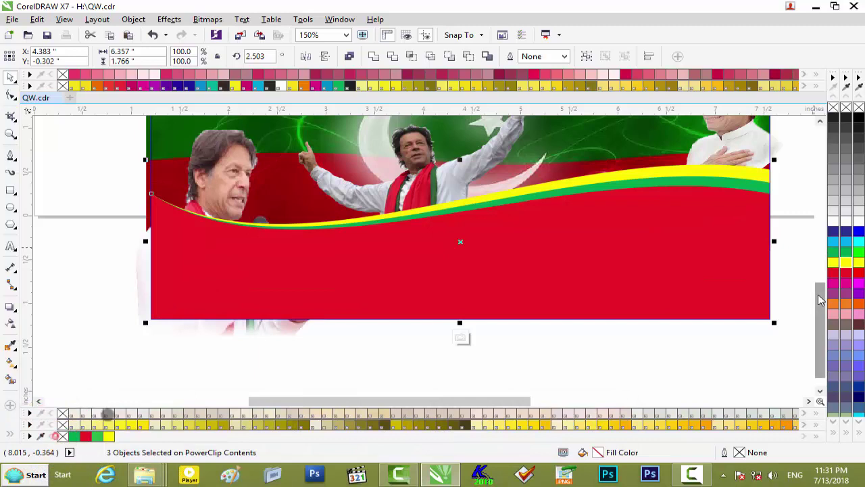
- Enlarge the hand-on-chest photo to about 1.08 by 1.31 inches, stretching its top above the banner frame's upper edge
scroll(797, 237, "up", 3)
left_click(747, 222)
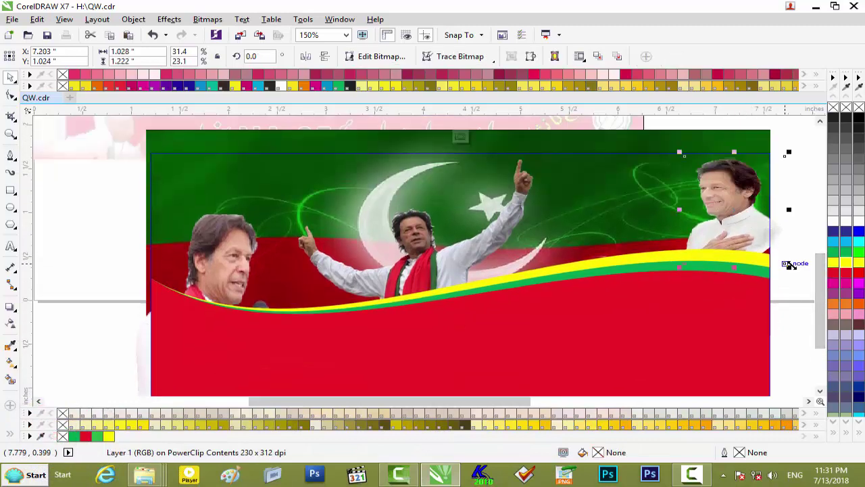
left_click_drag(789, 264, 792, 267)
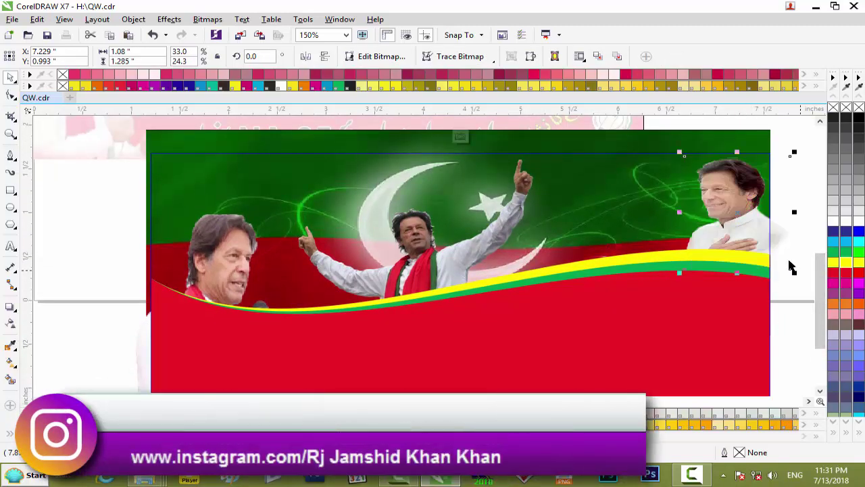
scroll(733, 154, "up", 3)
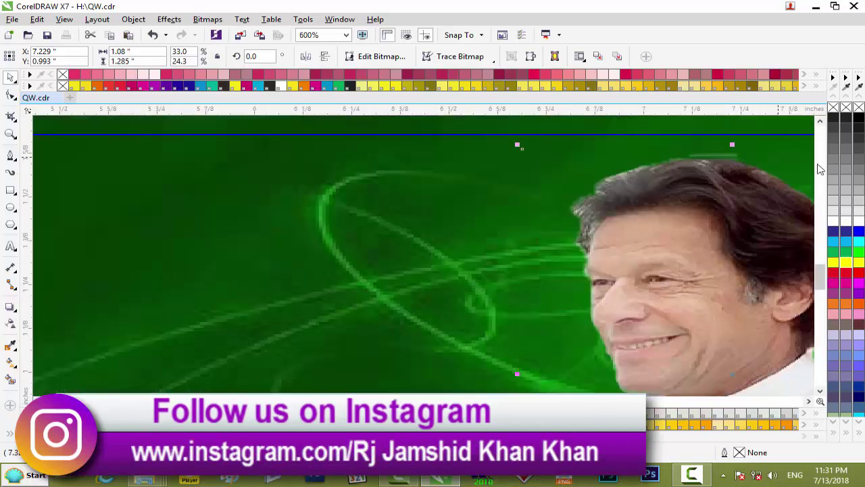
scroll(777, 203, "up", 2)
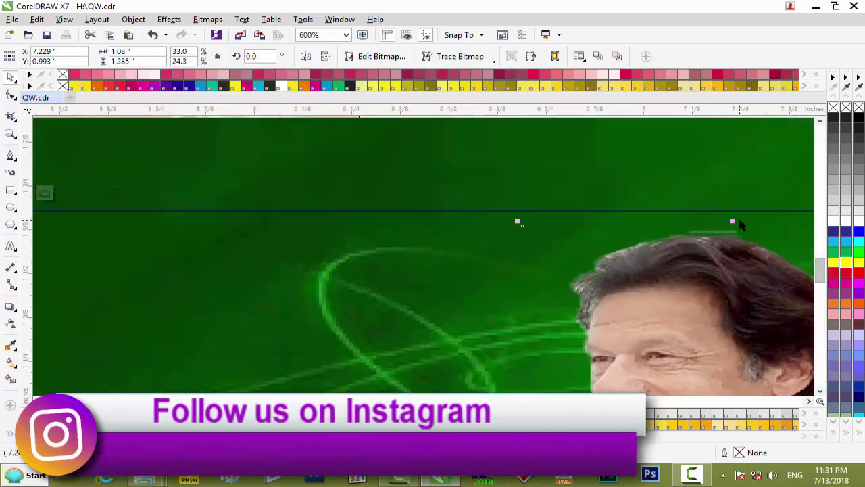
left_click_drag(732, 221, 730, 210)
scroll(727, 220, "down", 2)
scroll(724, 227, "down", 1)
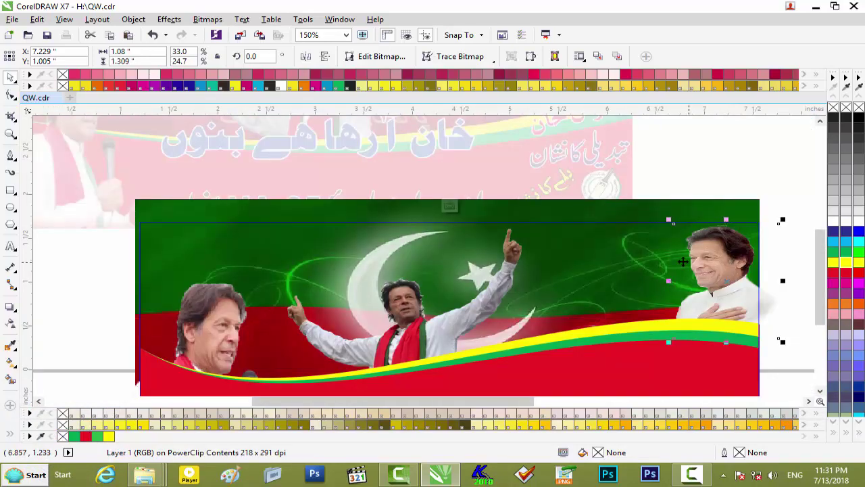
- Narrow the hand-on-chest photo to about 1.06 inches and move it to about X 7.13, Y 0.93 inches
mouse_move(670, 280)
left_mouse_down()
mouse_move(659, 281)
mouse_move(670, 281)
left_mouse_up()
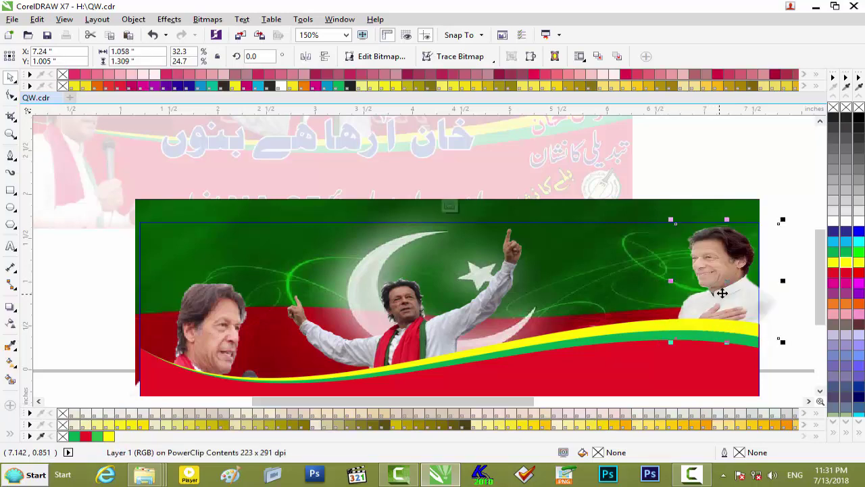
key("Left")
key("Left")
key("Left")
key("Left")
key("Left")
key("Left")
key("Left")
key("Left")
key("Left")
key("Left")
key("Left")
key("Left")
key("Down")
key("Down")
key("Down")
key("Down")
key("Down")
key("Down")
key("Down")
key("Down")
key("Right")
key("Down")
key("Up")
- Adjust the hand-on-chest photo's height to about 1.35 inches and finish editing the PowerClip contents
scroll(718, 225, "up", 2)
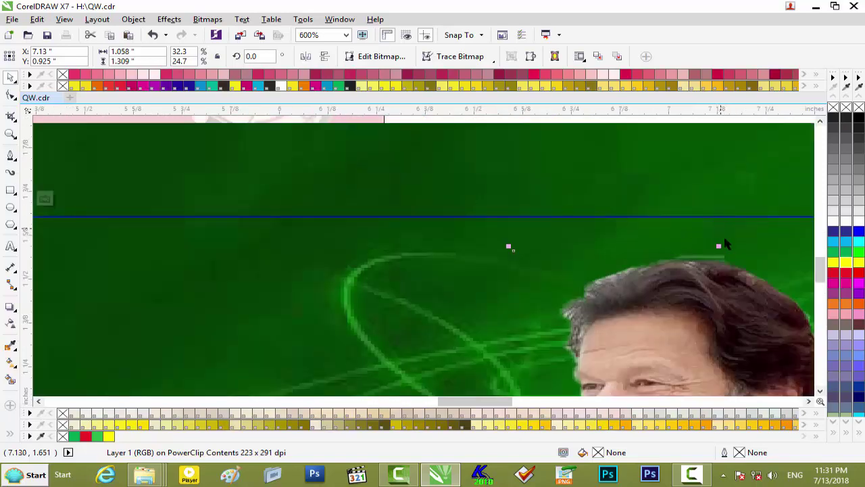
left_click_drag(722, 244, 724, 278)
scroll(720, 241, "down", 2)
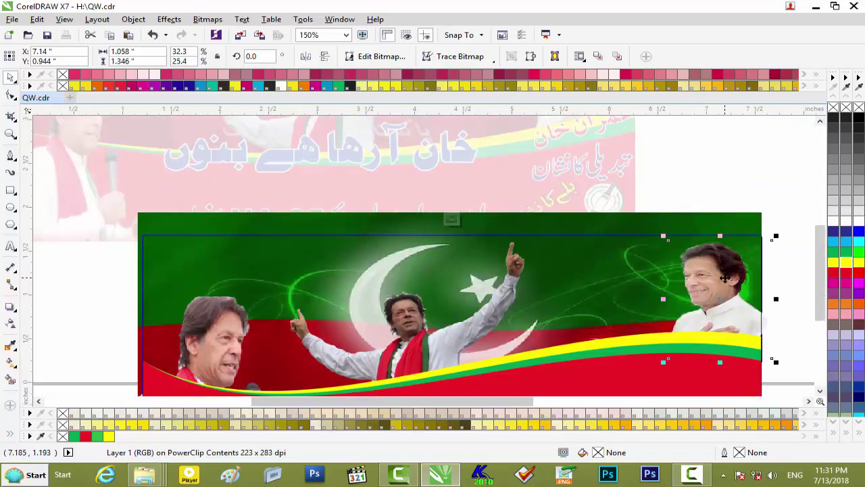
scroll(724, 278, "down", 1)
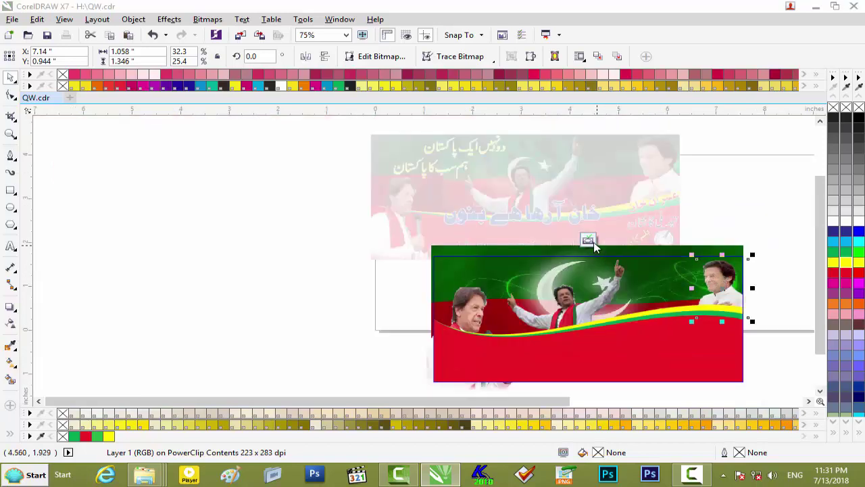
left_click(592, 243)
left_click(711, 211)
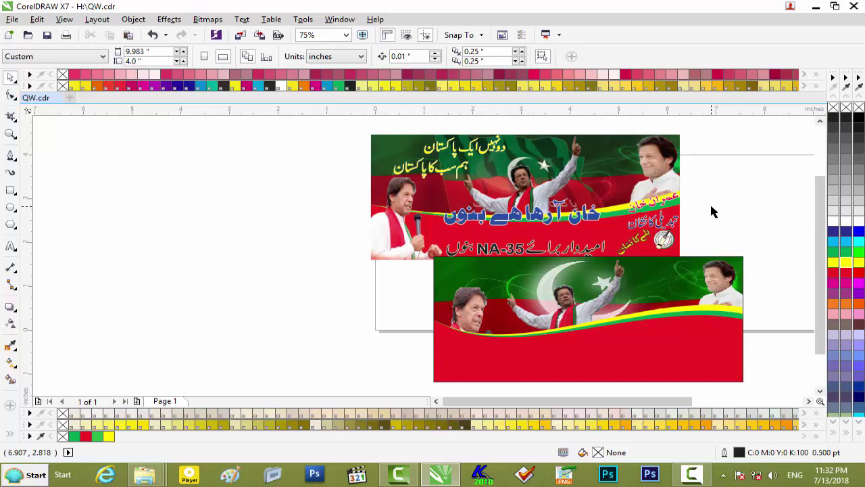
- Reopen the banner's PowerClip contents, bring the microphone photo in front of the wave shapes, and finish editing
left_click(466, 321)
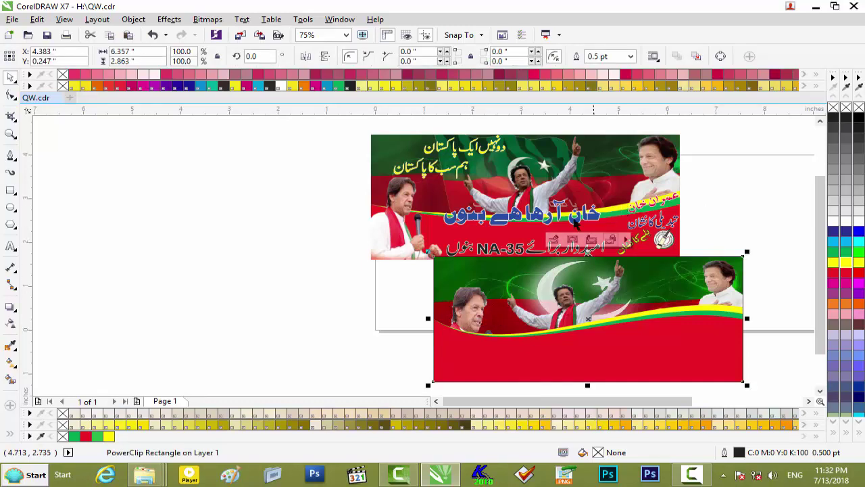
left_click(554, 241)
left_click(470, 312)
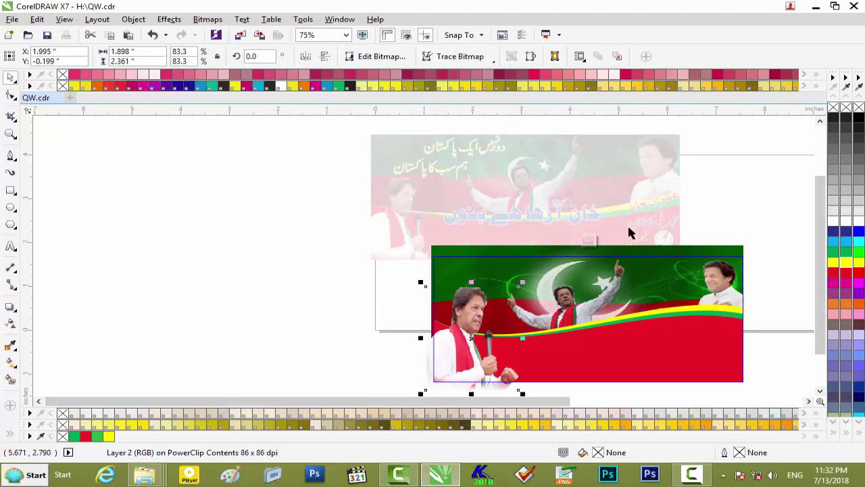
left_click(588, 240)
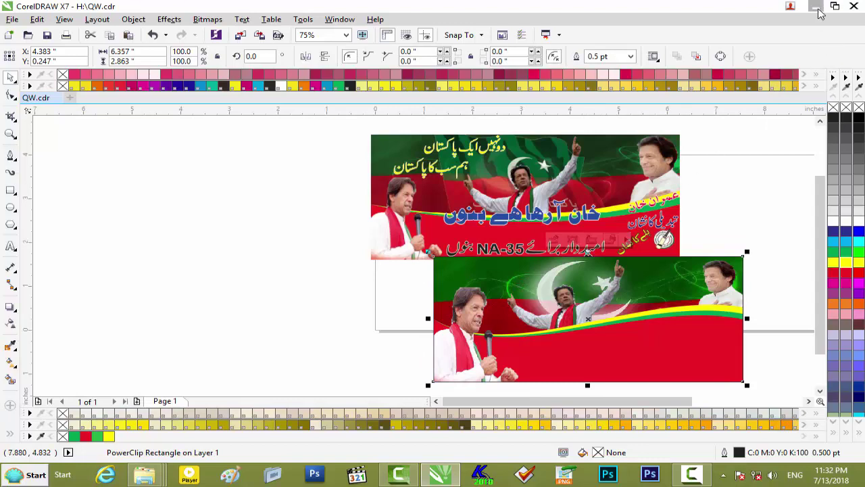
- Bring the three lines of Urdu text into the drawing beside the banners and ungroup them into separate objects
left_click(816, 6)
left_click_drag(178, 119, 331, 317)
left_click(392, 302)
left_click_drag(352, 267, 251, 217)
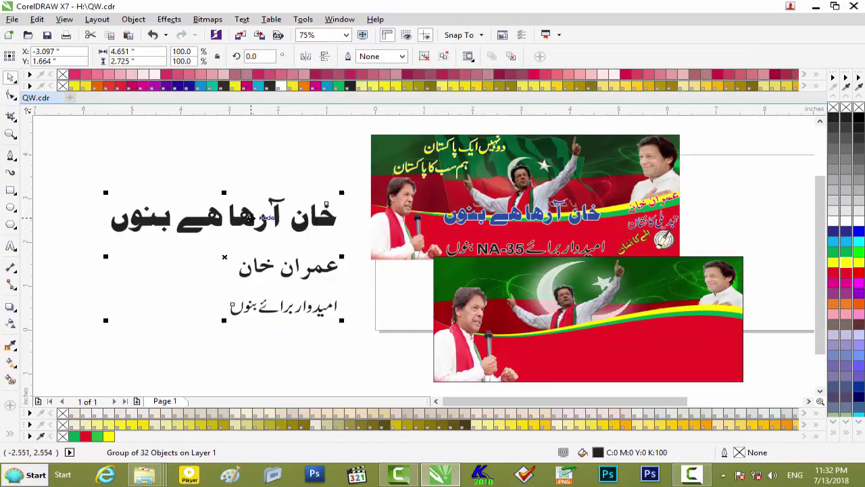
left_click(427, 60)
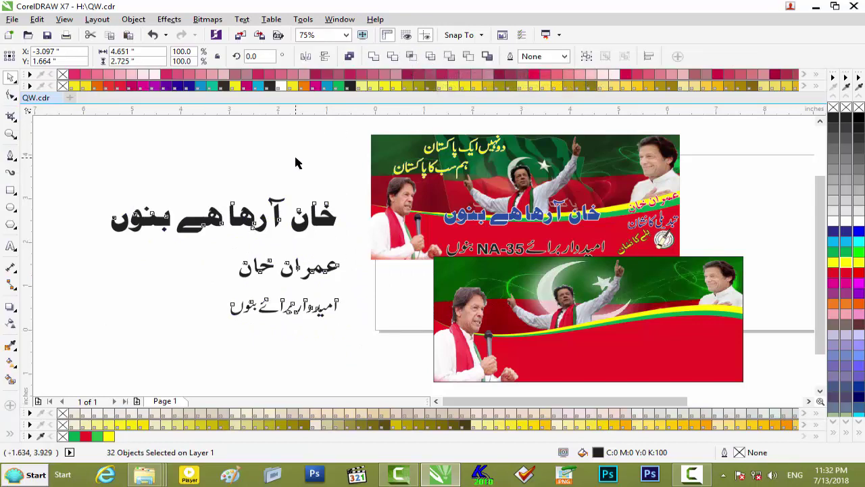
- Shift the headline's first word خان closer to the letter آ
left_click(340, 186)
left_click_drag(346, 193, 291, 242)
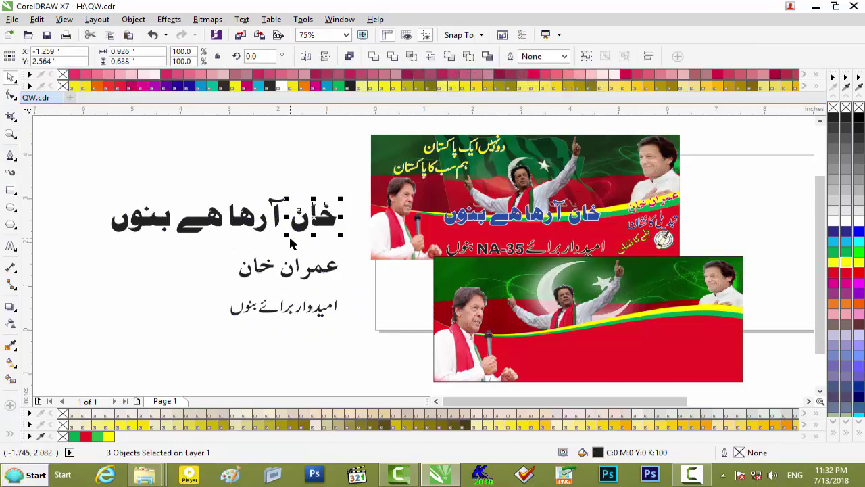
key("Left")
key("Left")
key("Left")
key("Left")
key("Left")
key("Left")
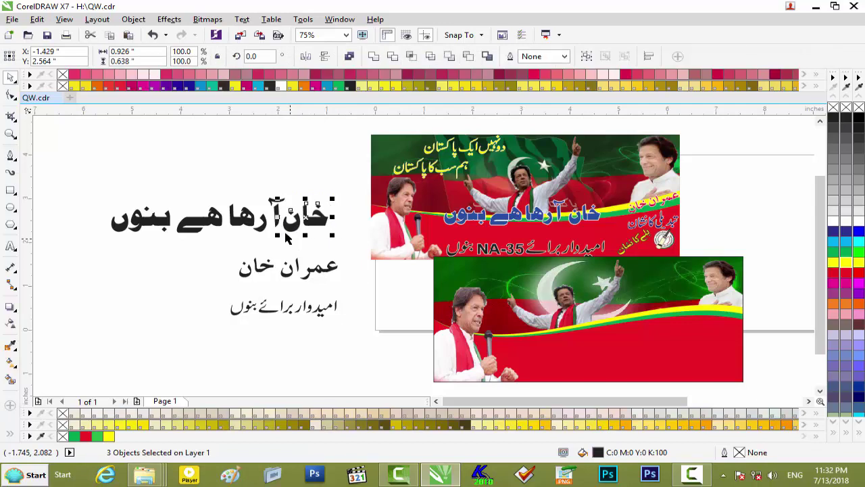
- Adjust the headline letter آ and nudge the رها shapes closer to it
left_click(257, 165)
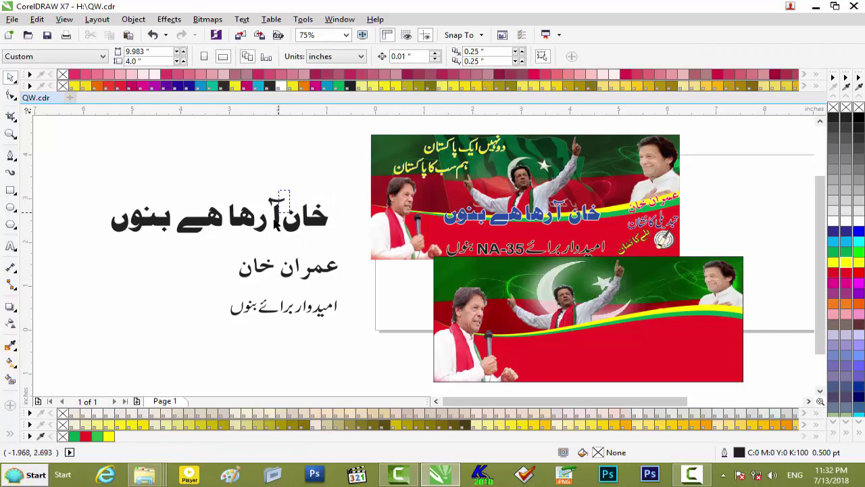
left_click(268, 231)
key("Down")
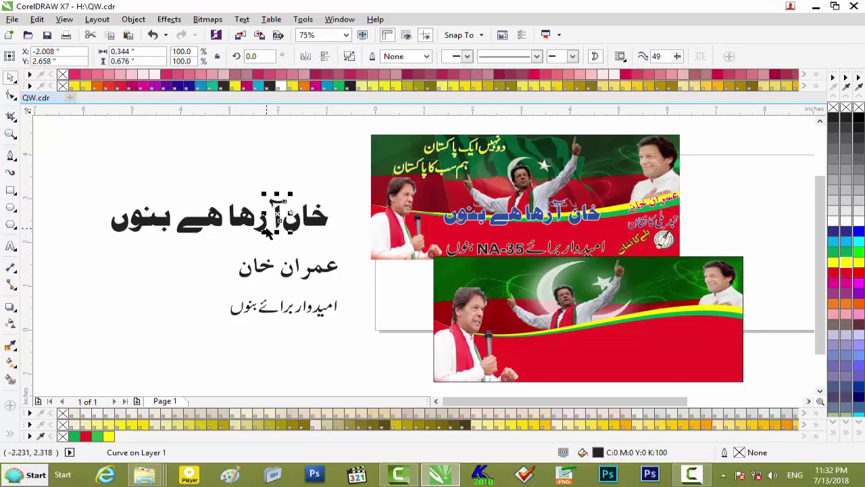
left_click(245, 207)
left_click_drag(223, 197, 269, 239)
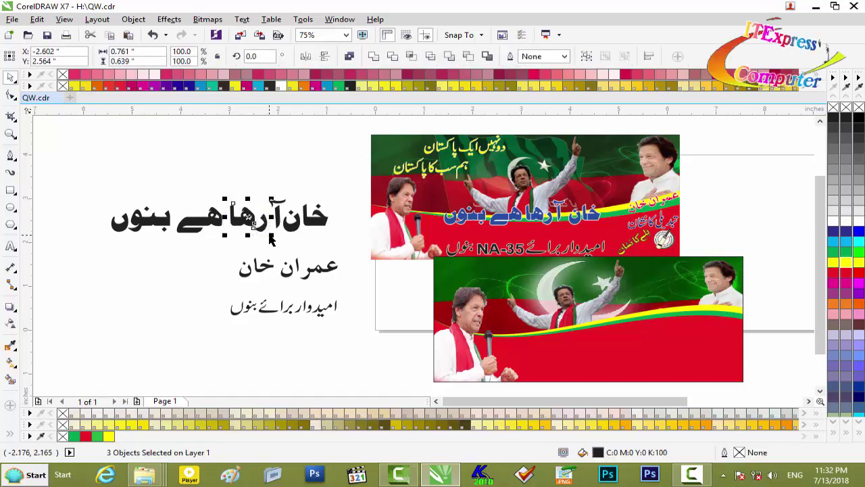
key("Right")
key("Right")
key("Right")
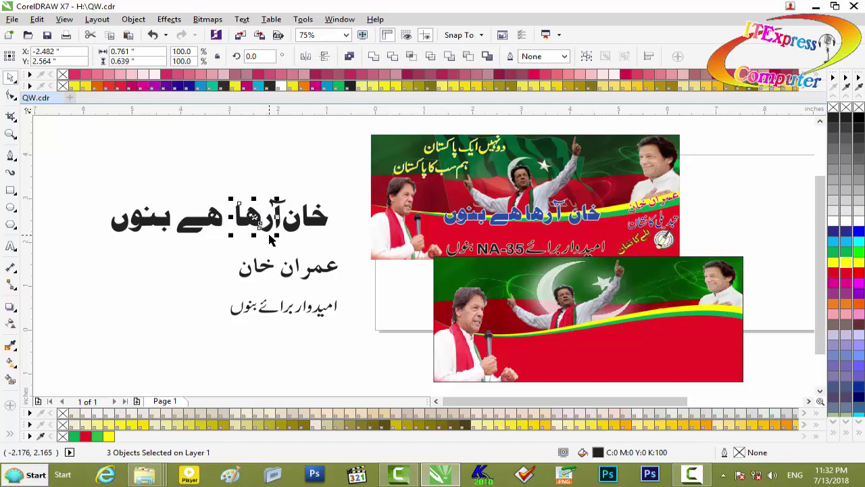
left_click(190, 208)
left_click(193, 220)
key("Right")
key("Right")
key("Right")
key("Right")
key("Right")
key("Right")
key("Right")
key("Right")
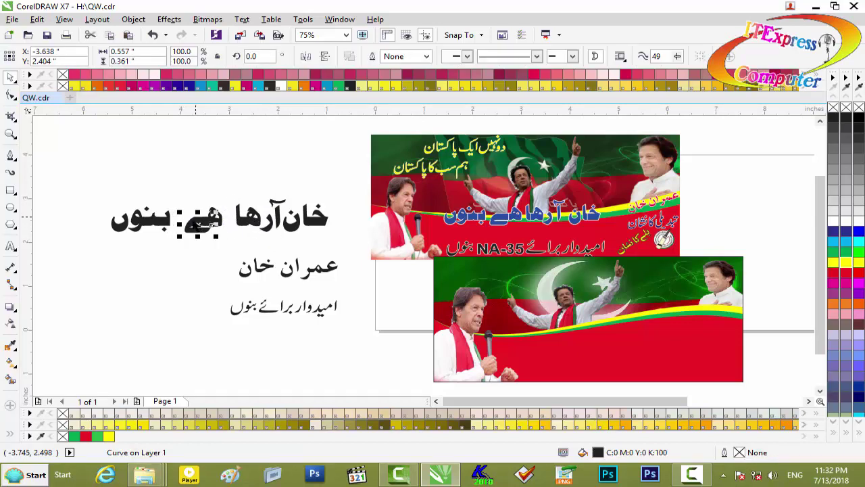
key("ctrl+z")
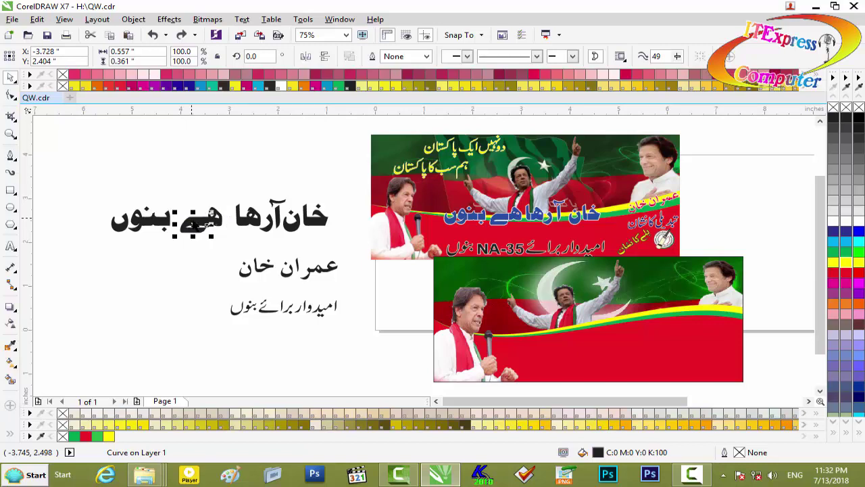
key("ctrl+z")
key("ctrl+z")
key("ctrl+z")
key("ctrl+z")
- Select both shapes of the headline word هے and nudge them together against رها
left_click(218, 214)
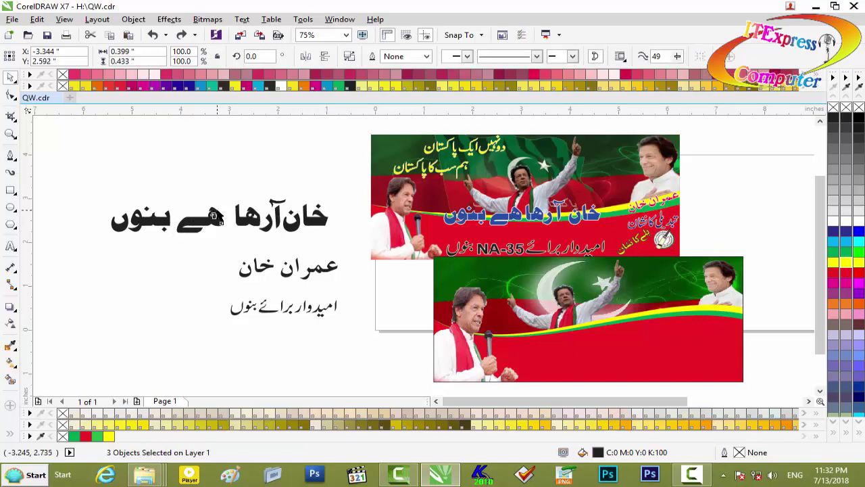
left_click(214, 203)
left_click_drag(226, 200, 173, 246)
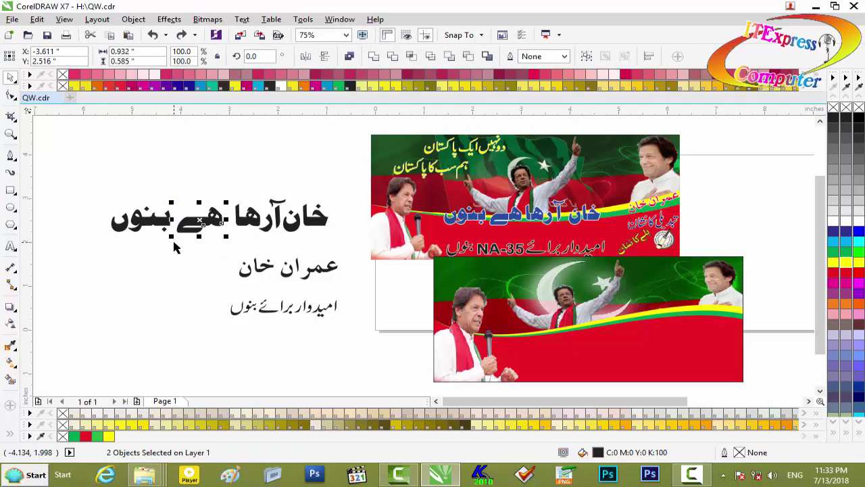
key("Right")
key("Right")
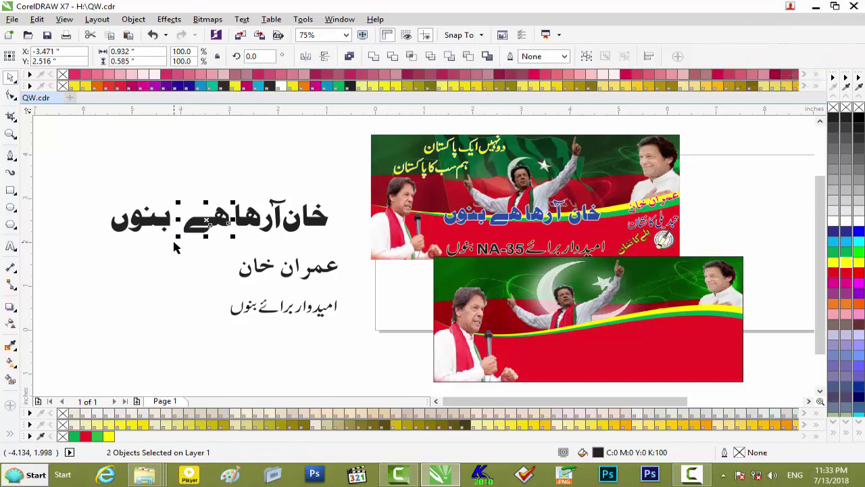
key("Right")
key("Right")
key("Escape")
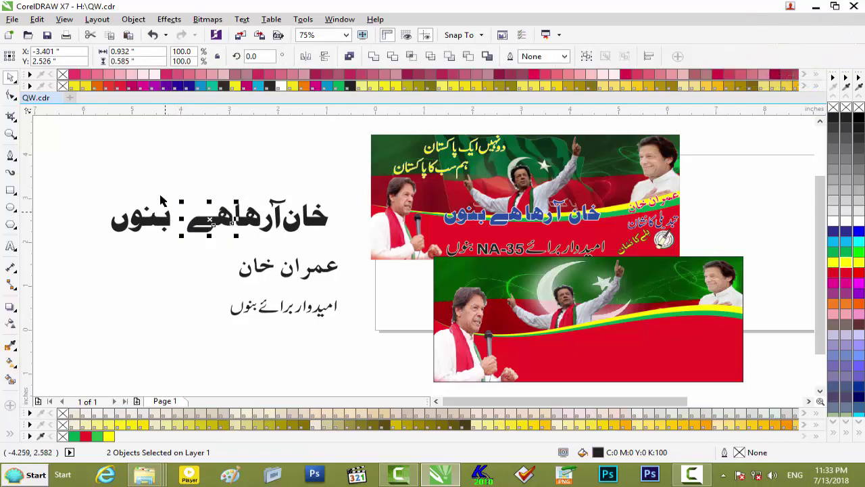
- Nudge the headline's last word بنوں right and slightly down so it sits close to هے
left_click_drag(96, 203, 178, 252)
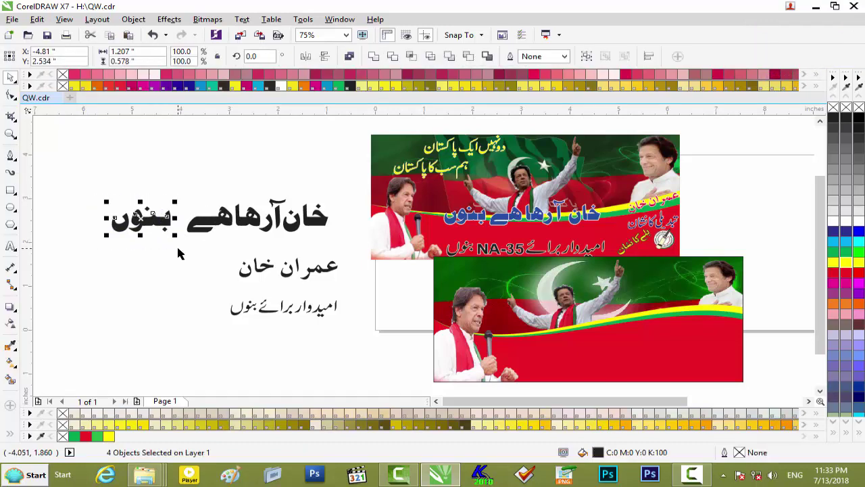
key("Right")
key("Right")
key("Down")
key("Down")
key("Down")
key("Down")
key("Down")
key("Right")
key("Down")
key("Right")
key("Right")
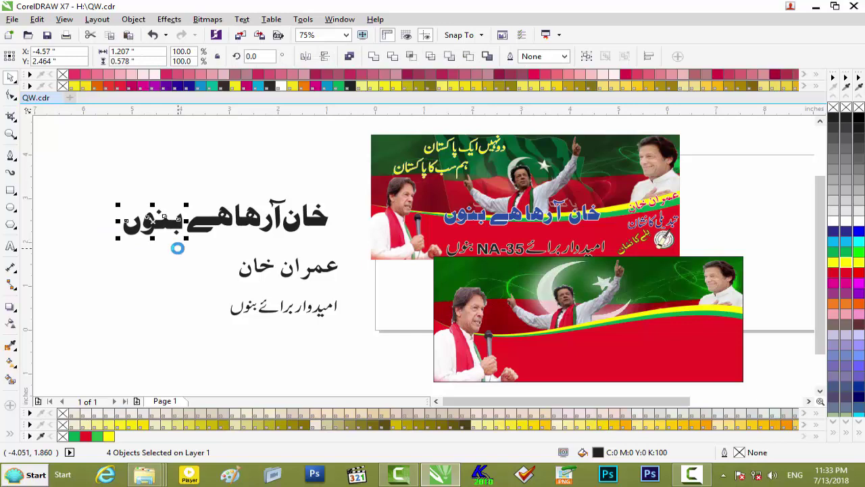
- Group all the shapes of the large headline and move the group onto the new banner
left_click(320, 194)
left_click_drag(215, 232, 114, 252)
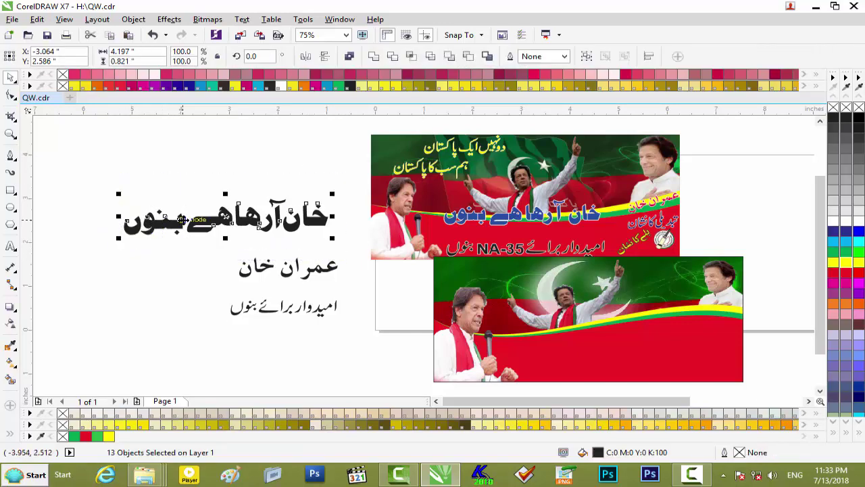
key("ctrl+g")
left_click(227, 144)
left_click_drag(233, 218, 596, 337)
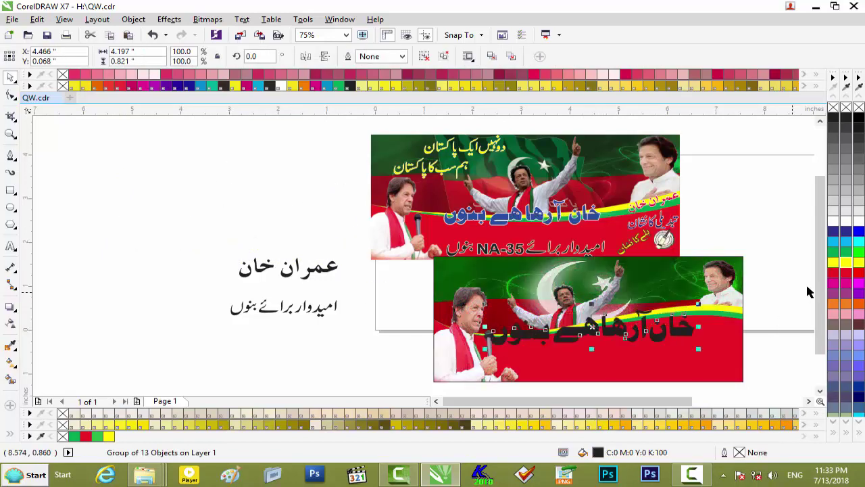
- Shrink the headline to about 1.89 by 0.53 inches and tilt it about 6.2 degrees along the yellow-green wave
scroll(754, 305, "up", 1)
left_click_drag(820, 290, 820, 314)
left_click_drag(637, 243, 565, 268)
left_click_drag(443, 278, 383, 280)
left_click_drag(462, 265, 467, 255)
left_click(426, 284)
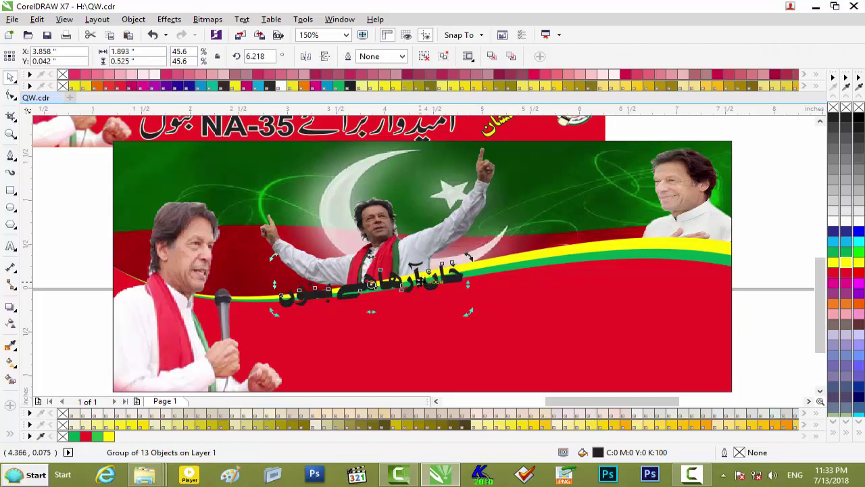
left_click(372, 290)
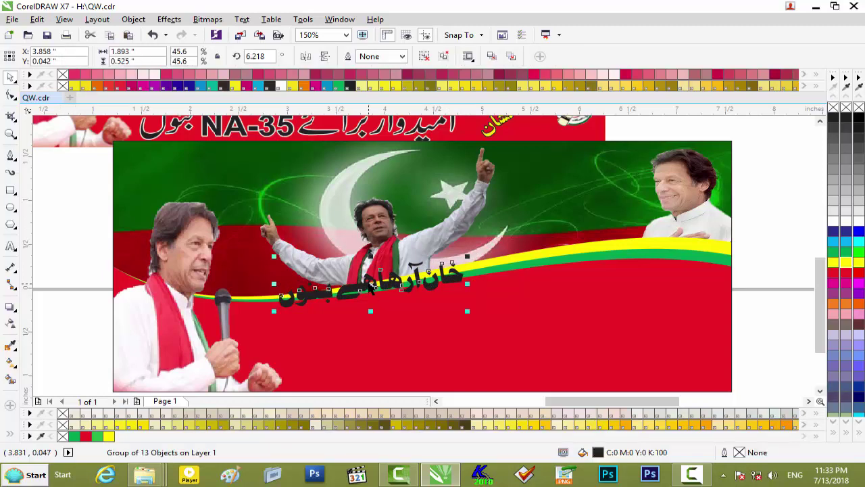
- Fill the headline with blue (#0000FF), stretch it to about 1.98 by 0.58 inches, and nudge it along the wave
left_click(859, 232)
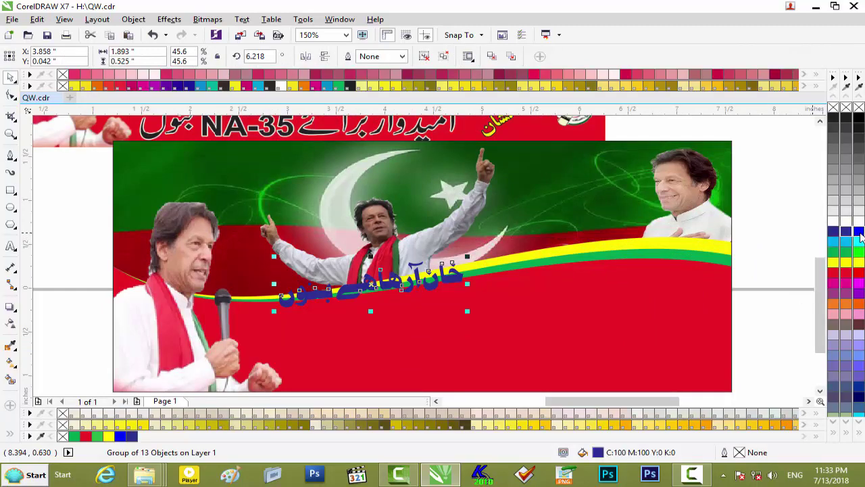
left_click_drag(467, 283, 476, 283)
left_click_drag(375, 311, 375, 315)
key("Up")
key("Up")
key("Up")
key("Up")
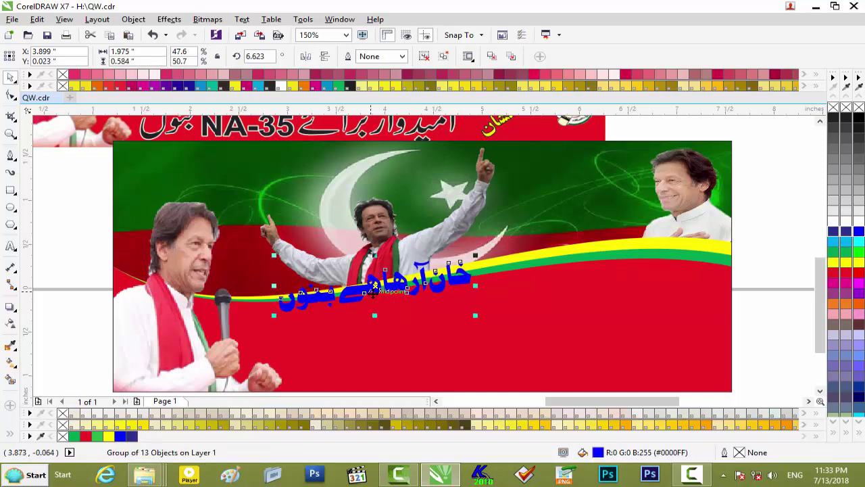
key("Right")
key("Right")
key("Right")
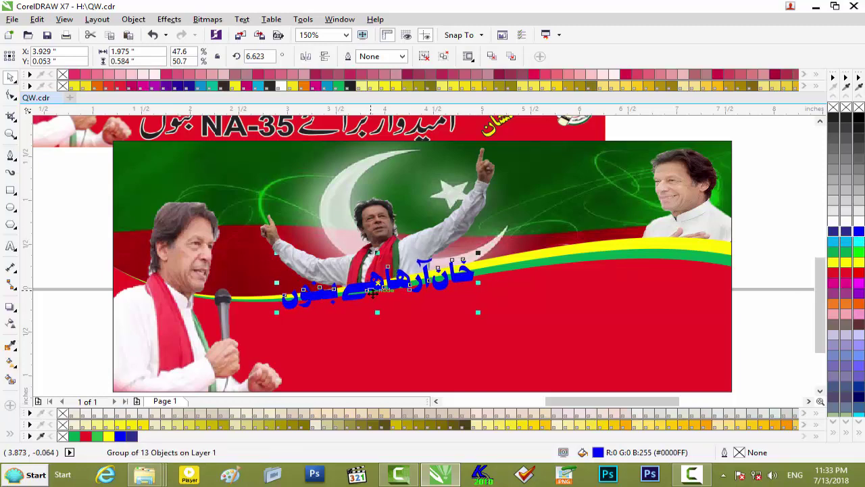
- Give the blue headline a white 1.5 pt outline with round corners and round line caps, placed behind the fill
key("F12")
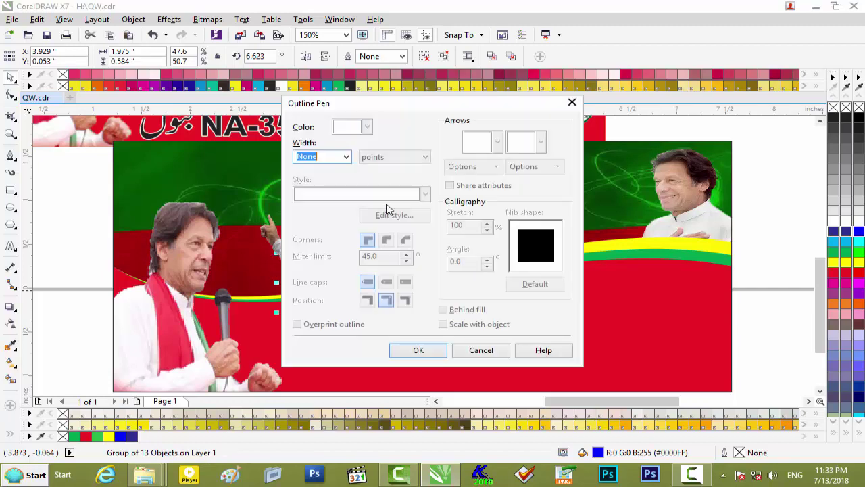
left_click(346, 157)
left_click(329, 218)
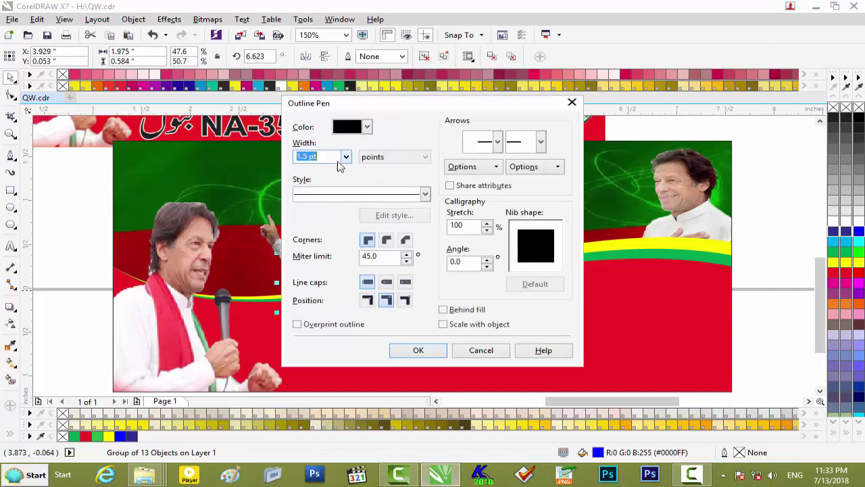
left_click(367, 127)
left_click(371, 147)
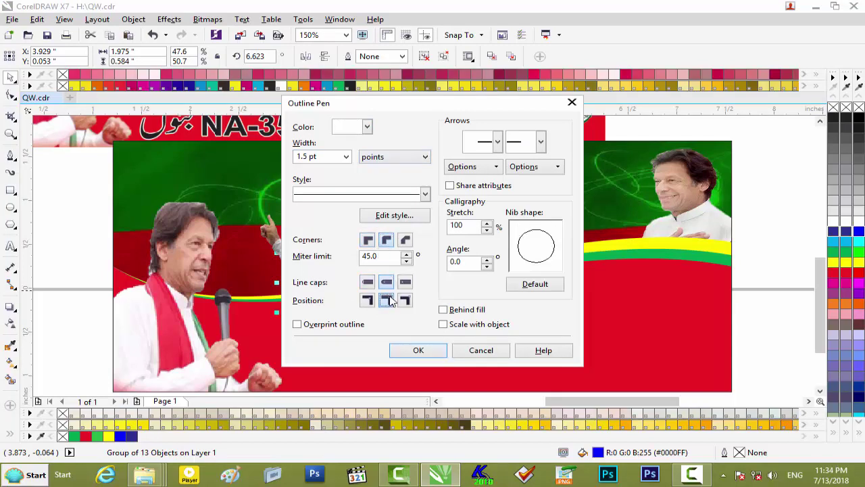
left_click(453, 311)
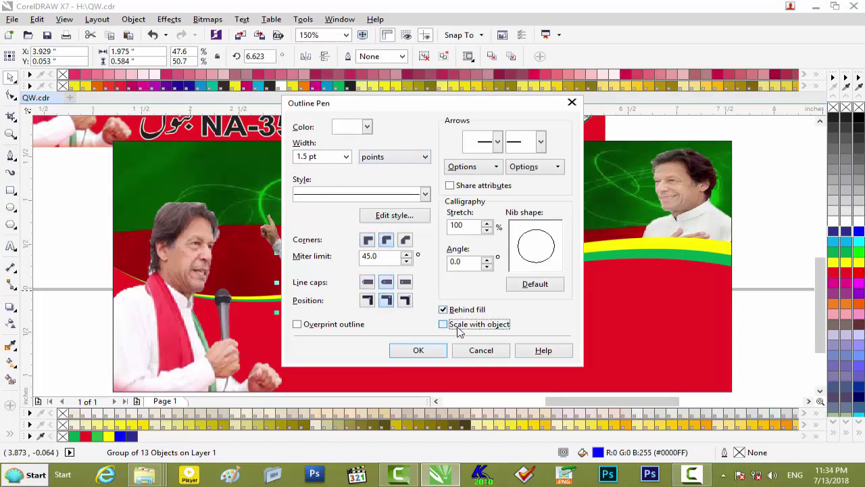
left_click(429, 355)
scroll(418, 297, "down", 1)
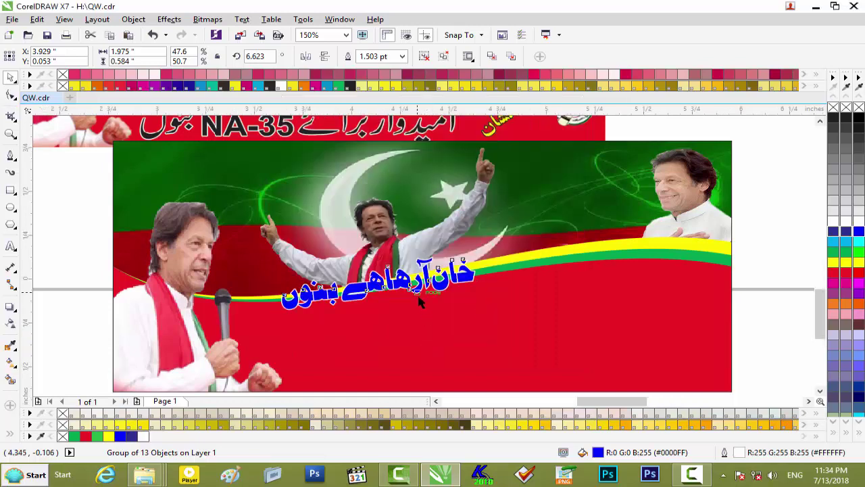
scroll(417, 297, "up", 1)
scroll(397, 301, "down", 1)
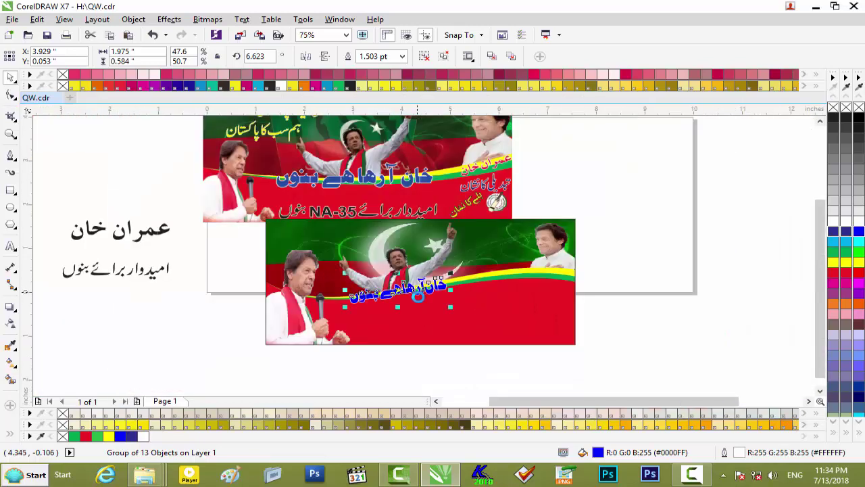
left_click(611, 234)
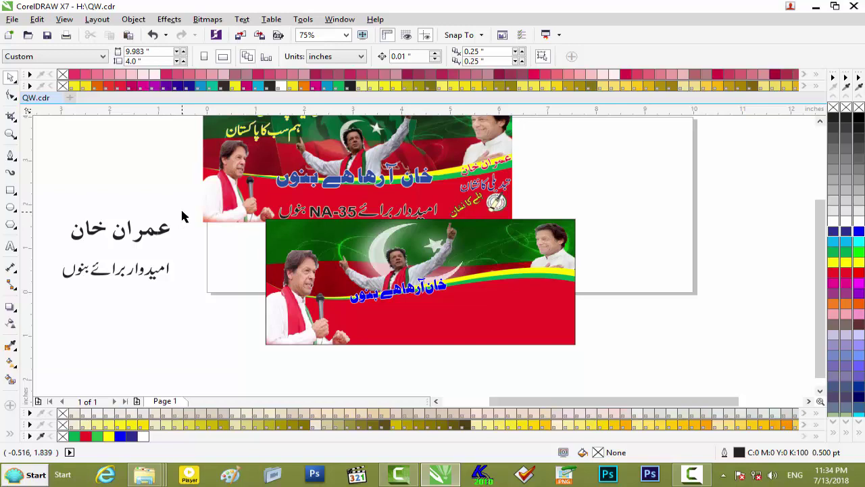
- Nudge the opening letters عمر of the loose name عمران خان left so they close up to the following ا
left_click_drag(179, 210, 134, 255)
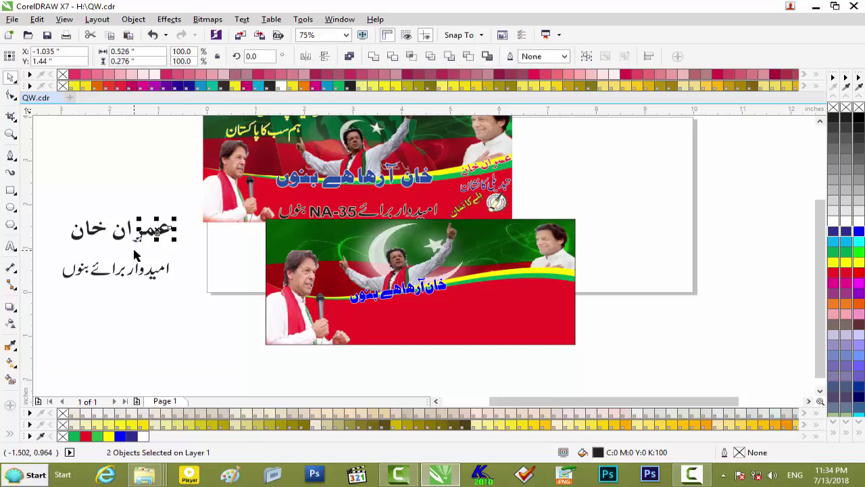
key("Left")
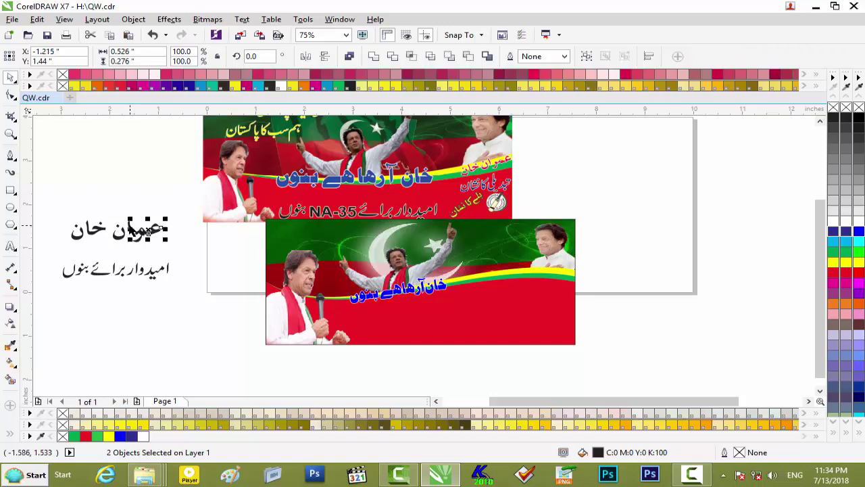
left_click(130, 230)
scroll(130, 230, "up", 2)
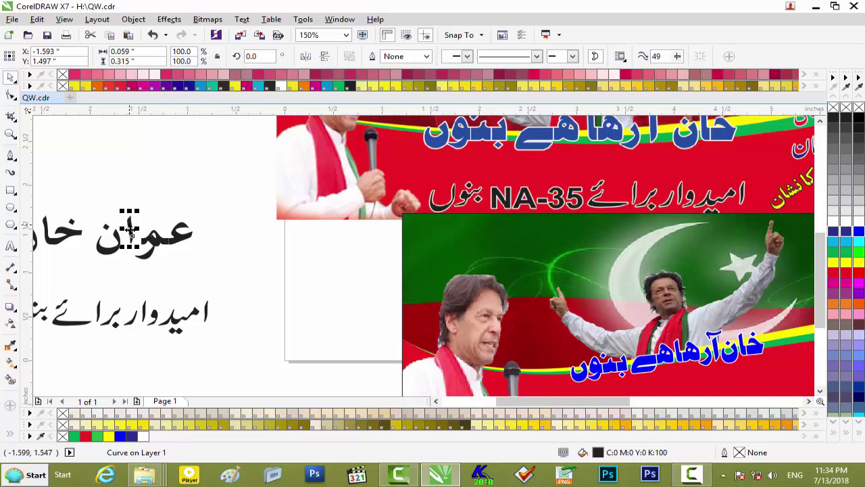
left_click(112, 248)
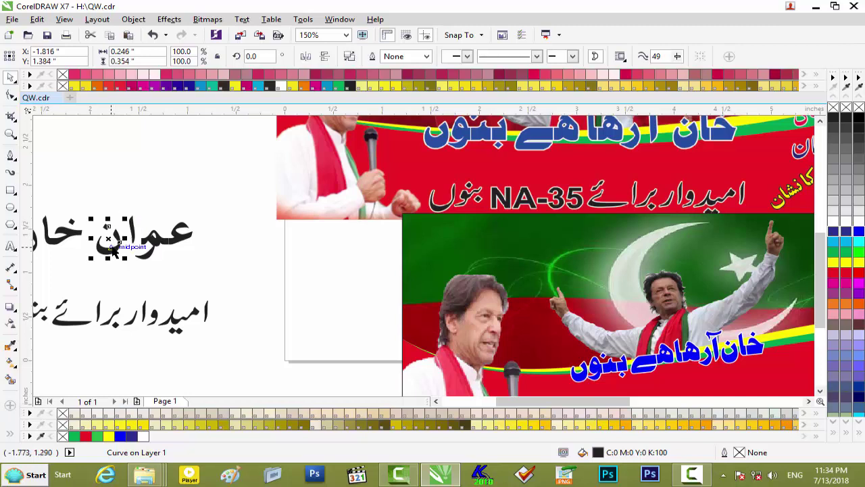
left_click(163, 250)
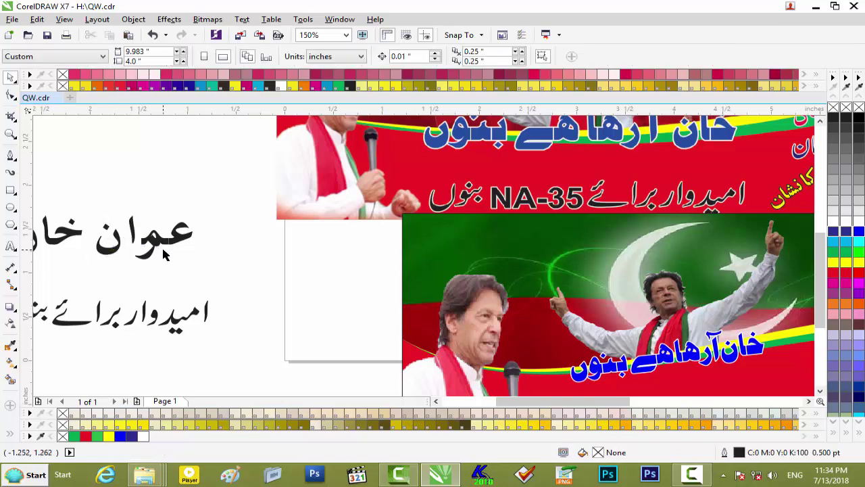
left_click(163, 250)
left_click(163, 250, "shift")
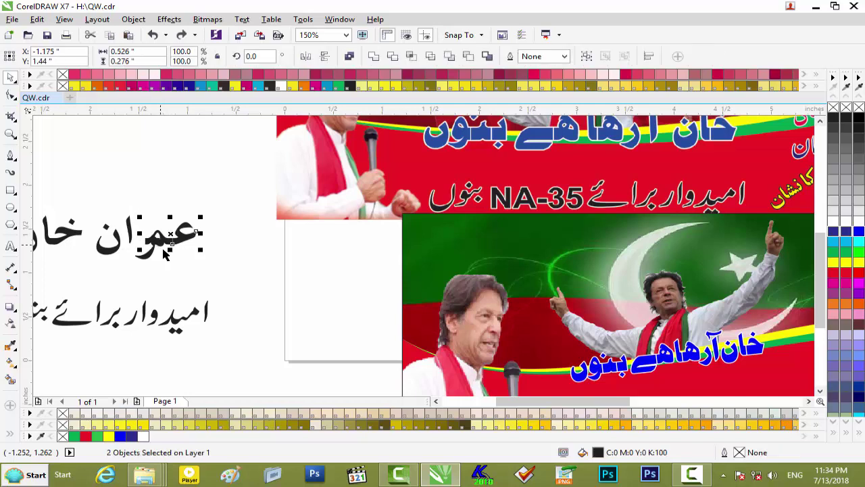
- Shift the three leading shapes of عمران slightly left, and move its final ن slightly right and up to join them
key("Right")
left_click_drag(227, 209, 134, 278)
left_click_drag(162, 242, 152, 238)
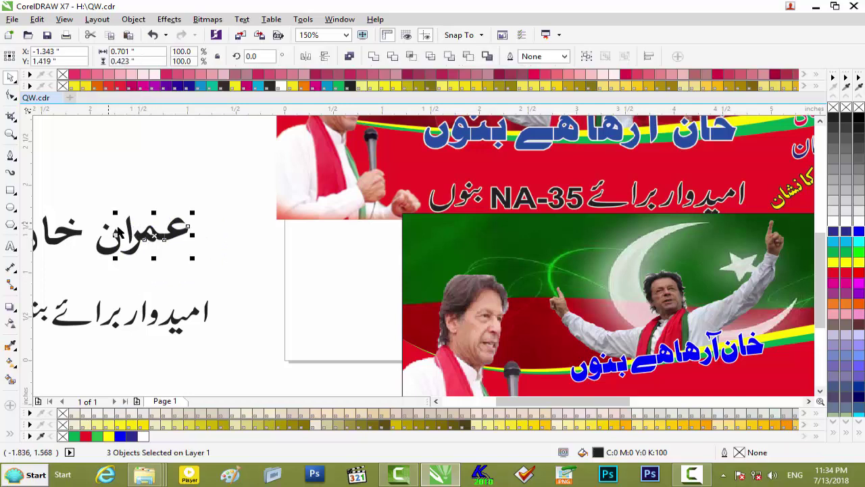
left_click(118, 245)
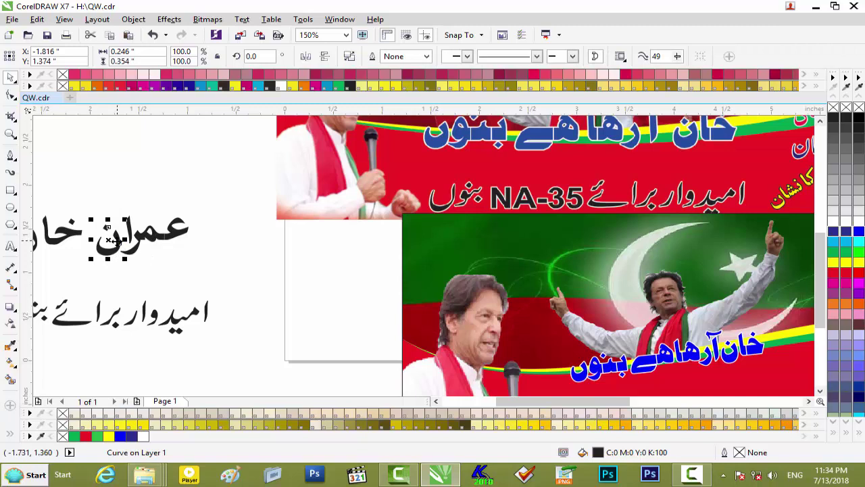
left_click_drag(118, 242, 120, 238)
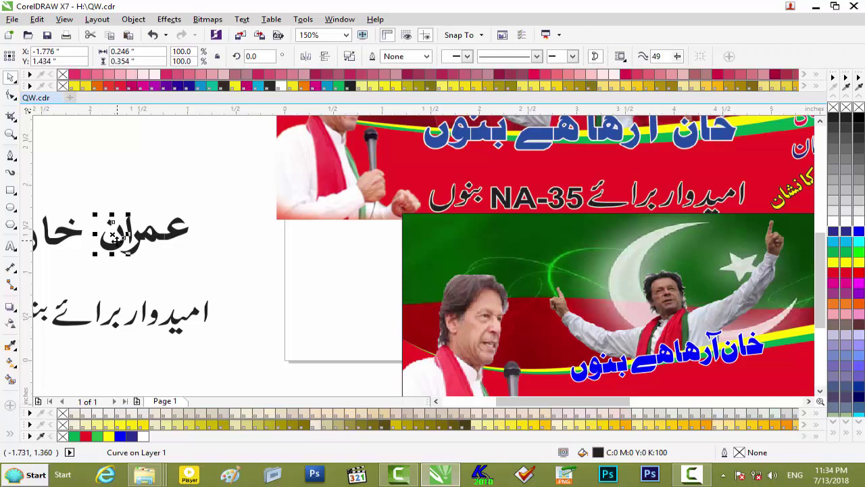
left_click(101, 208)
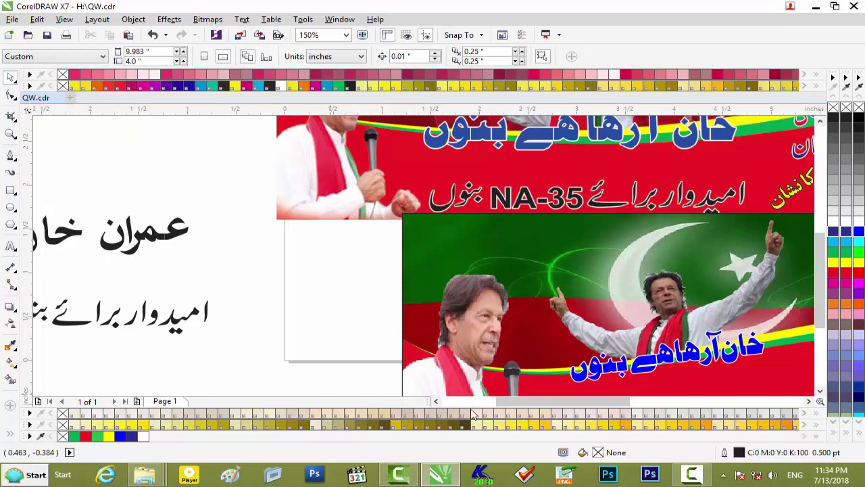
- Move the word خان right, closer to عمران, and fill the whole name with red (#FF0000)
left_click_drag(509, 404, 483, 404)
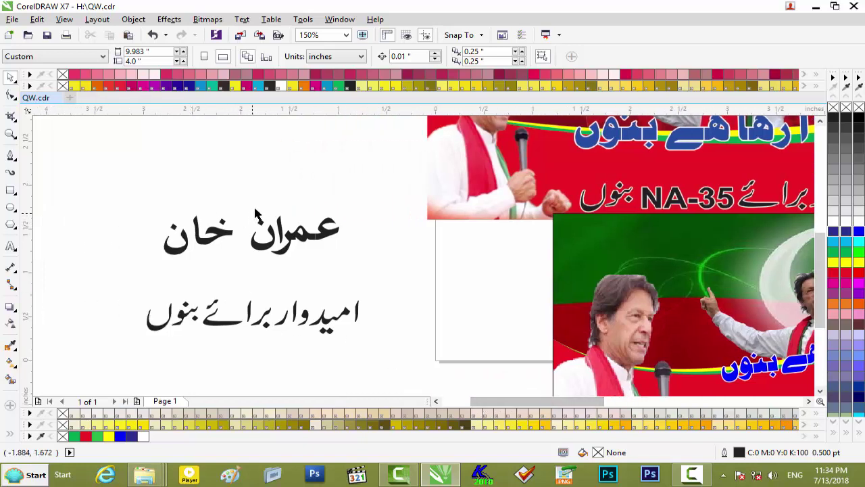
left_click_drag(237, 206, 158, 265)
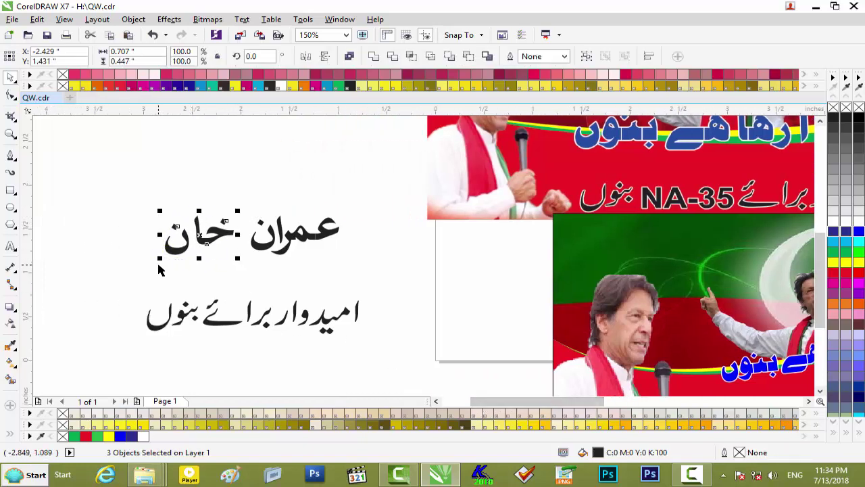
left_click_drag(361, 199, 162, 272)
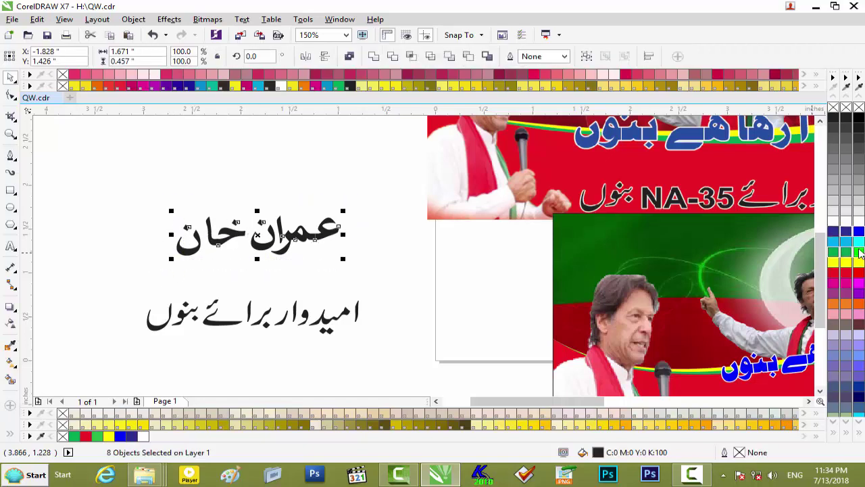
left_click(858, 272)
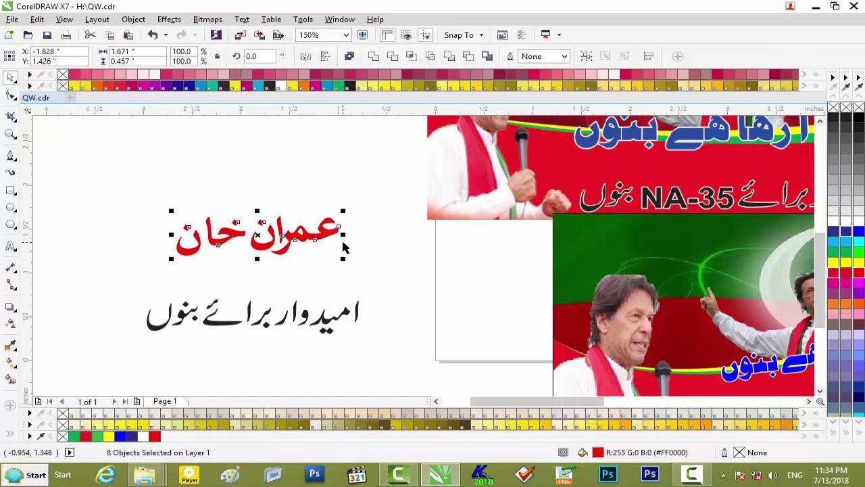
- Give the red name a white 1.5 pt outline with round corners and round line caps that scales with the object
key("F12")
left_click(345, 157)
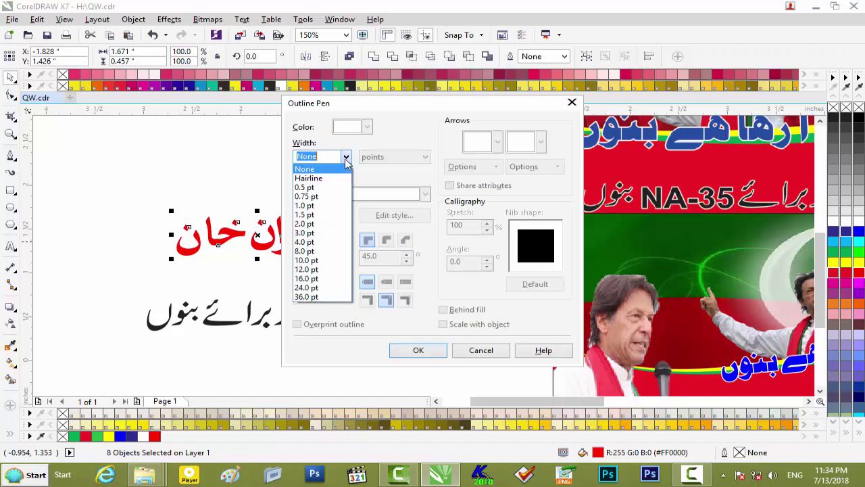
left_click(308, 214)
left_click(367, 126)
left_click(382, 148)
left_click(386, 239)
left_click(386, 282)
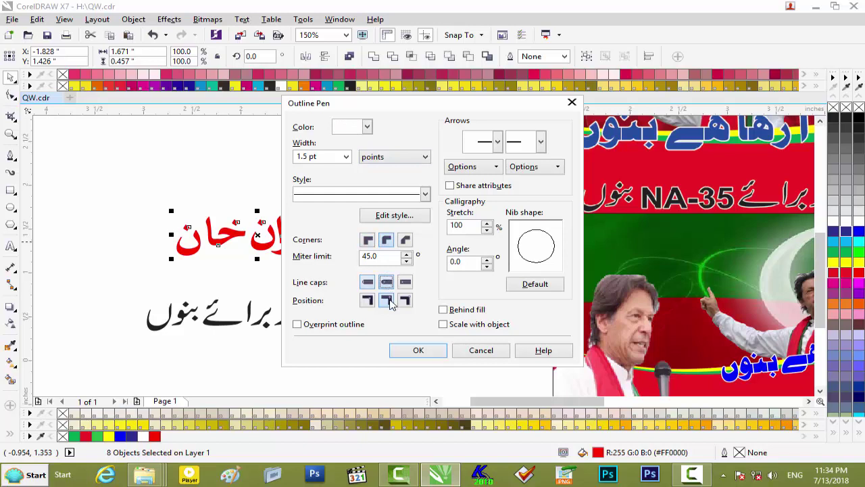
left_click(444, 324)
left_click(541, 290)
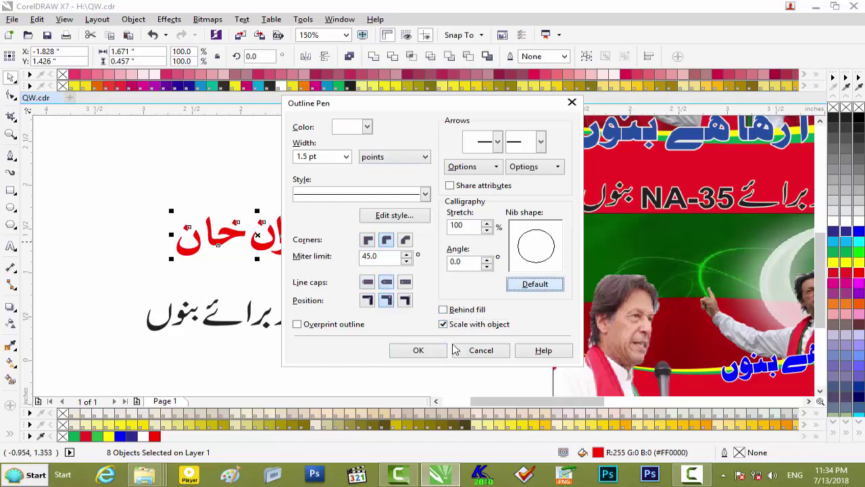
left_click(431, 356)
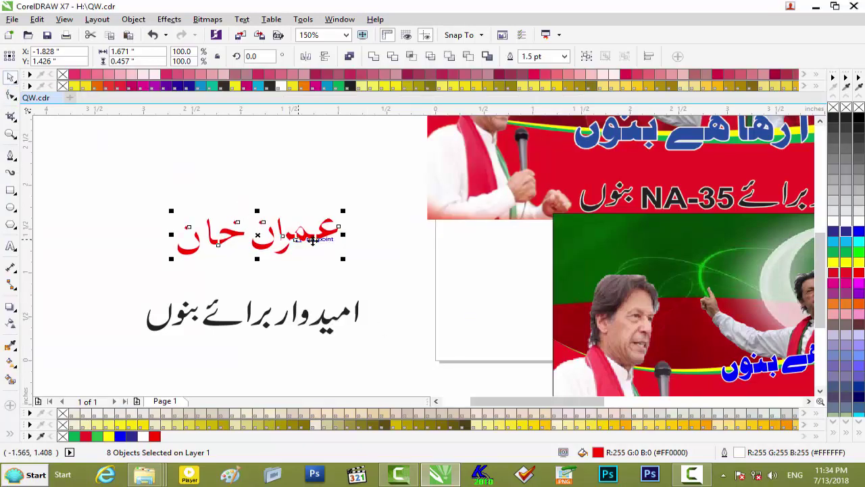
- Move the red name onto the new banner, shrink it to about 0.94 by 0.26 inches, and place it on the yellow band beneath the smiling portrait
left_click_drag(307, 235, 750, 312)
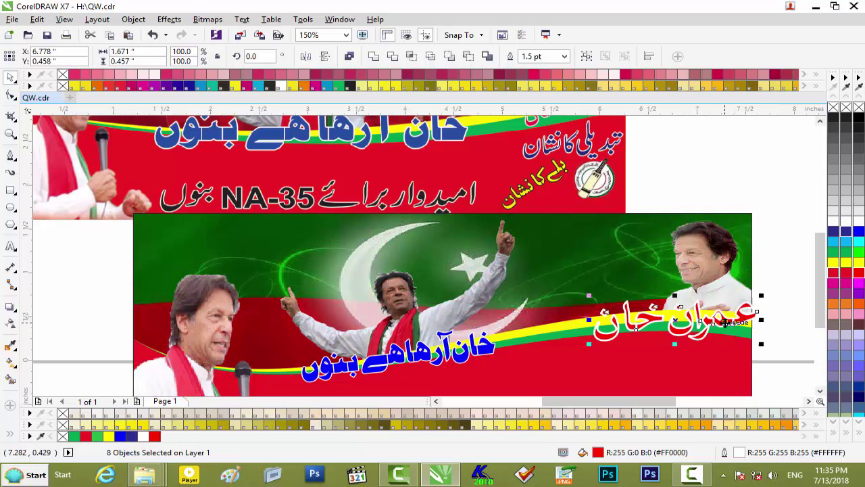
scroll(757, 311, "up", 2)
left_click_drag(793, 276, 710, 294)
left_click_drag(681, 325, 750, 315)
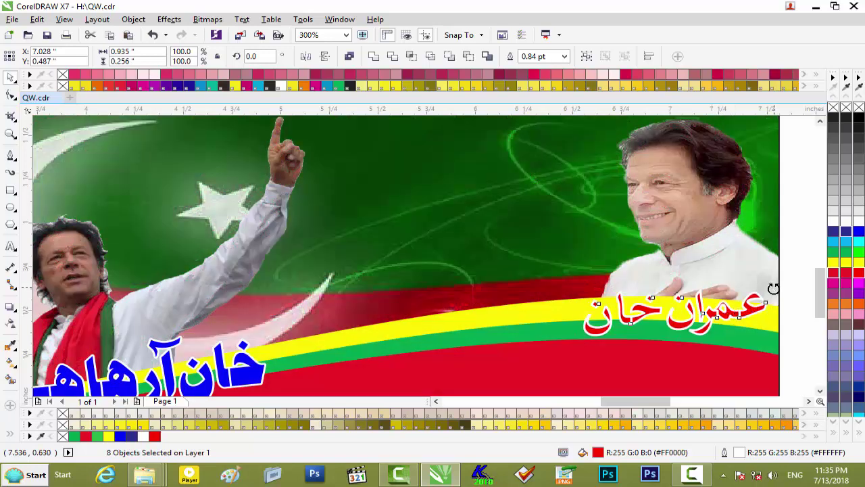
- Tilt the red name about 5.1 degrees counterclockwise over the yellow band
left_click_drag(770, 283, 768, 280)
left_click_drag(703, 312, 701, 311)
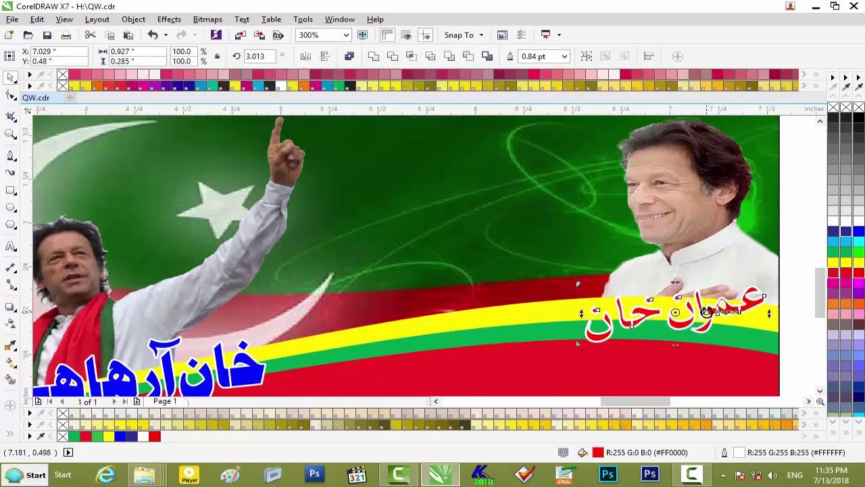
left_click(793, 270)
left_click(749, 300)
left_click(792, 284)
left_click_drag(580, 356, 571, 360)
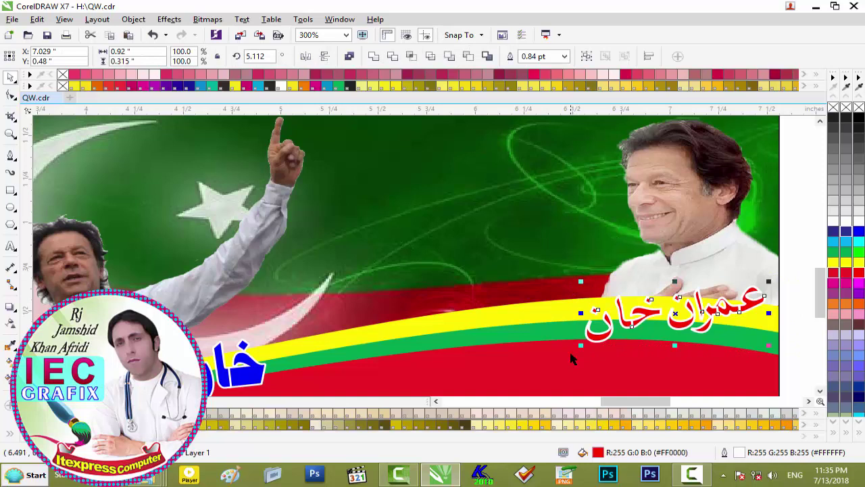
- Group the shapes of the red name and nudge the group about 0.03 inches right
key("ctrl+g")
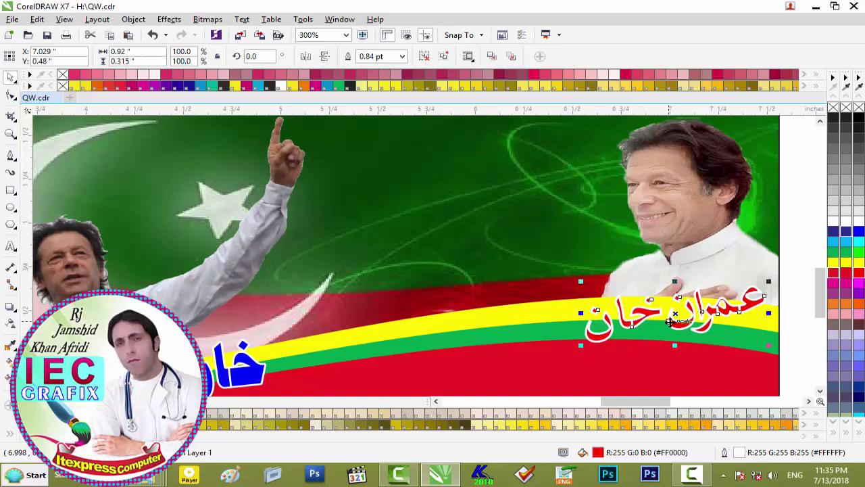
key("Right")
left_click_drag(670, 323, 672, 323)
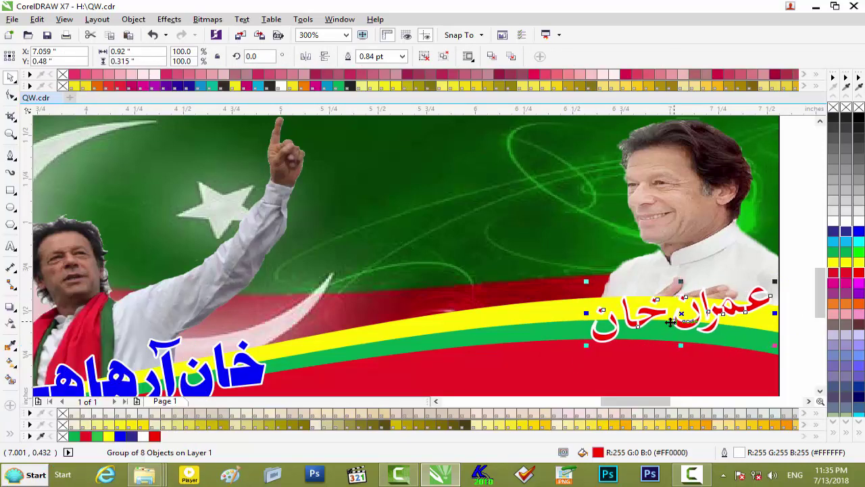
left_click(795, 288)
- Nudge the word بنوں left in the loose candidate line to open a gap after برائے
scroll(739, 300, "down", 2)
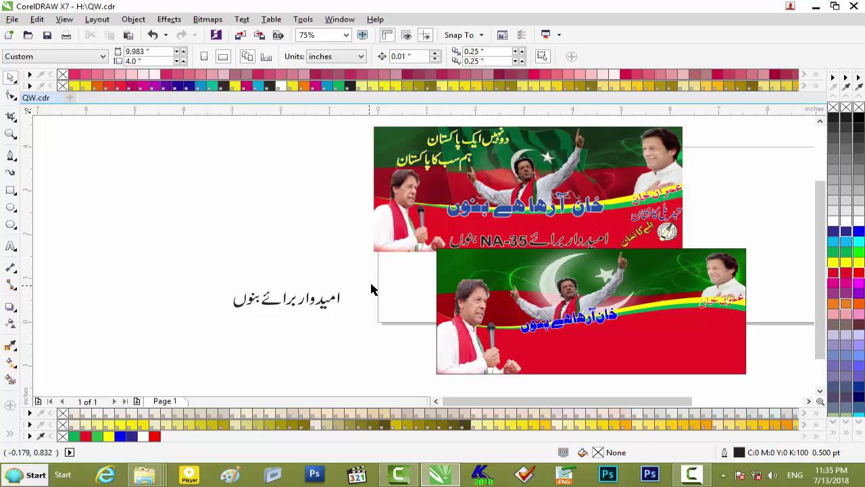
left_click_drag(351, 283, 263, 328)
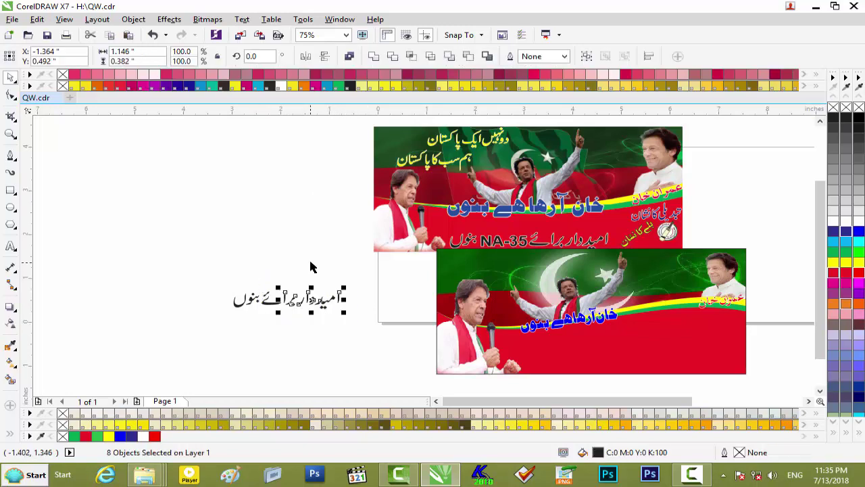
scroll(309, 267, "up", 1)
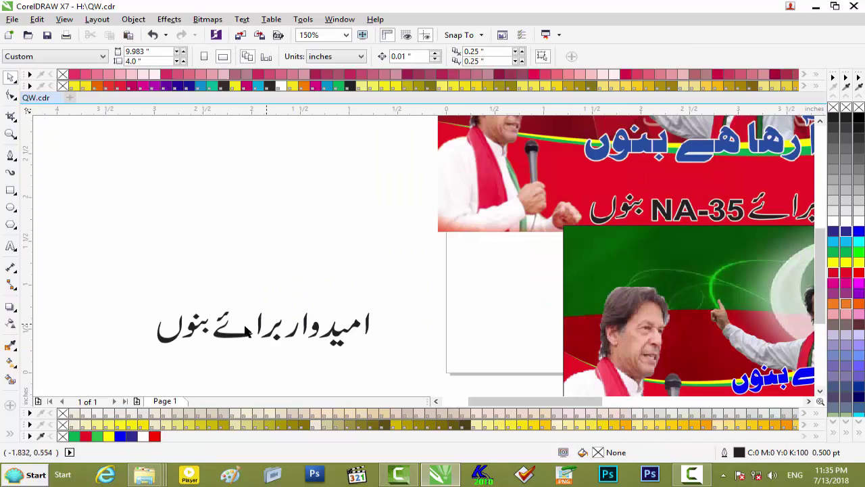
left_click_drag(215, 308, 140, 359)
key("Left")
key("Left")
key("Left")
key("Left")
key("Left")
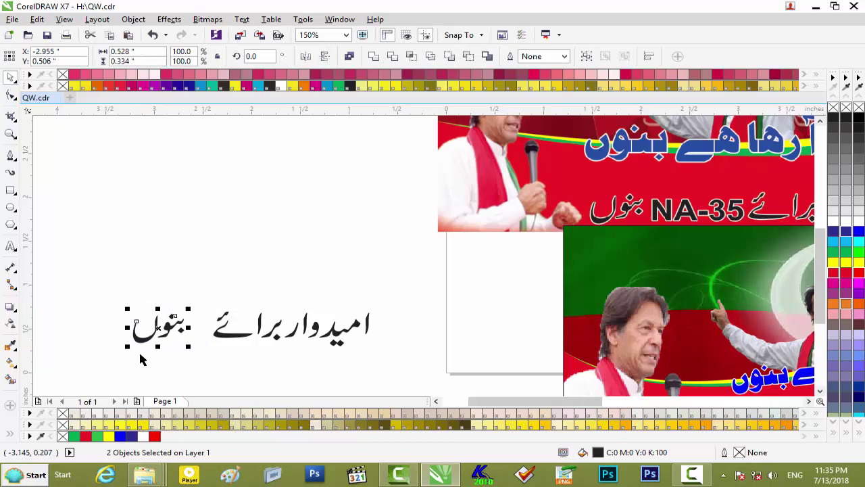
- Widen the gap after برائے by nudging the word بنوں further left to about X -3.56 inches
key("Left")
key("Left")
key("Left")
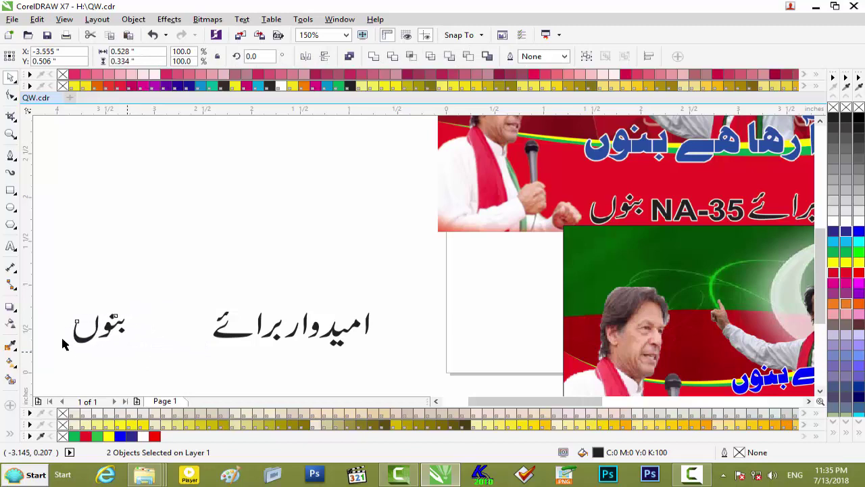
- Add the artistic text NA-35 in the empty space above the loose candidate line
left_click(10, 247)
left_click(211, 247)
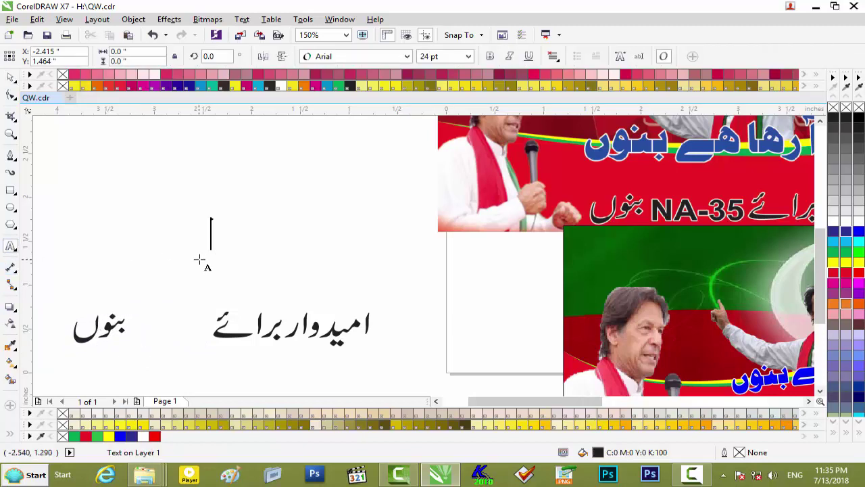
type("NA")
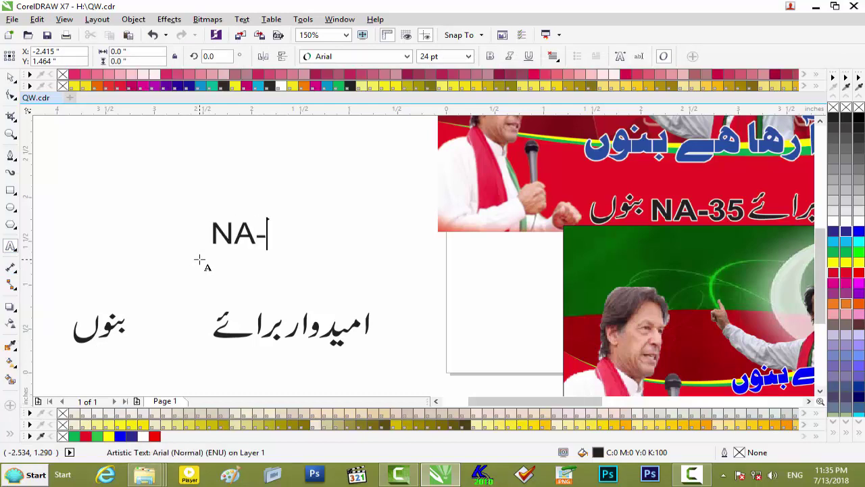
type("-35")
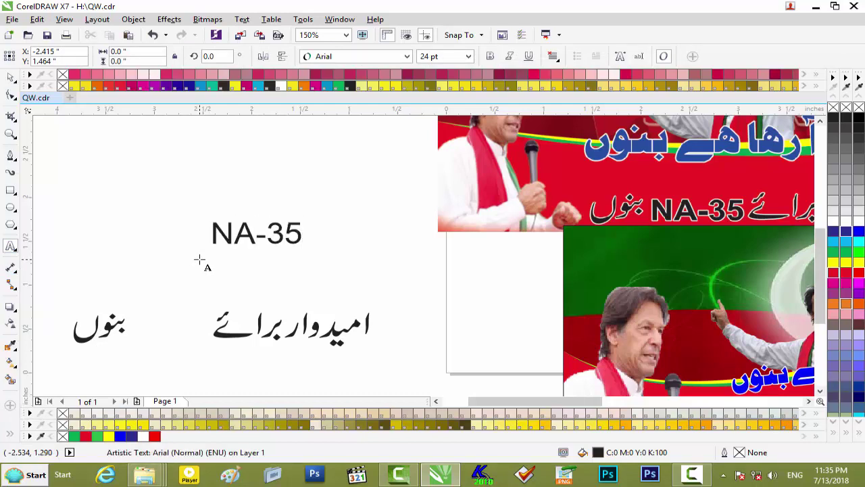
- Set the NA-35 text to Arial Bold
double_click(256, 236)
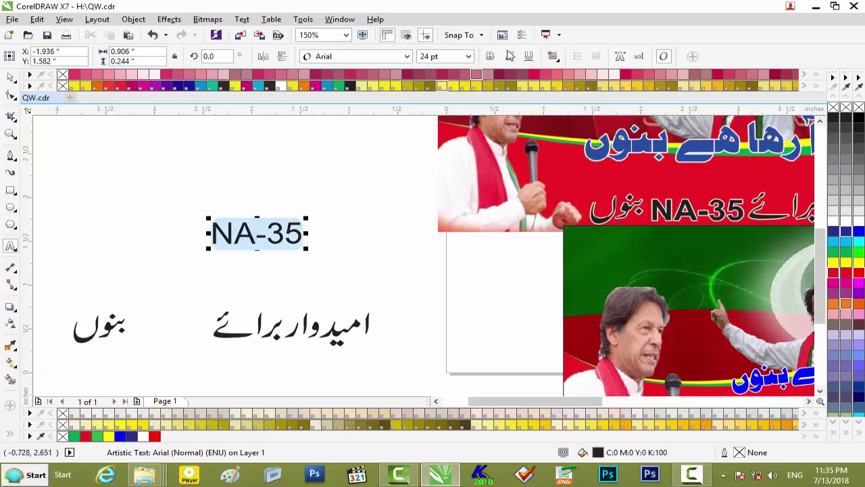
left_click(465, 56)
left_click(406, 56)
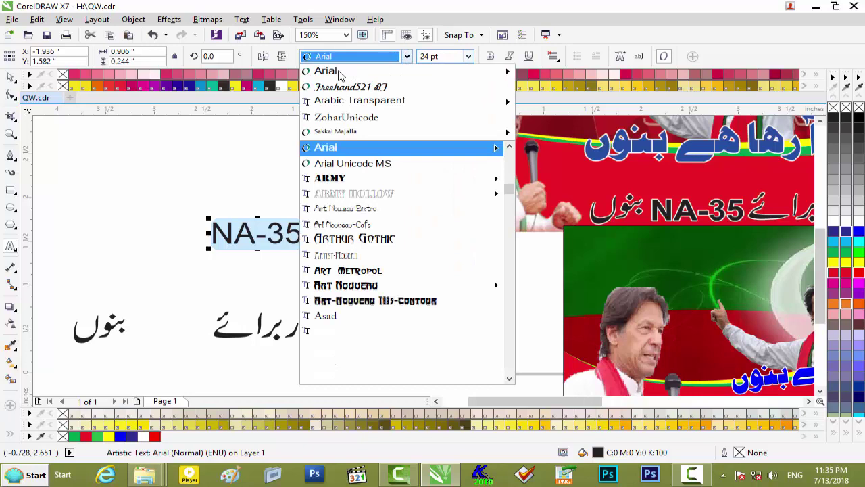
mouse_move(340, 74)
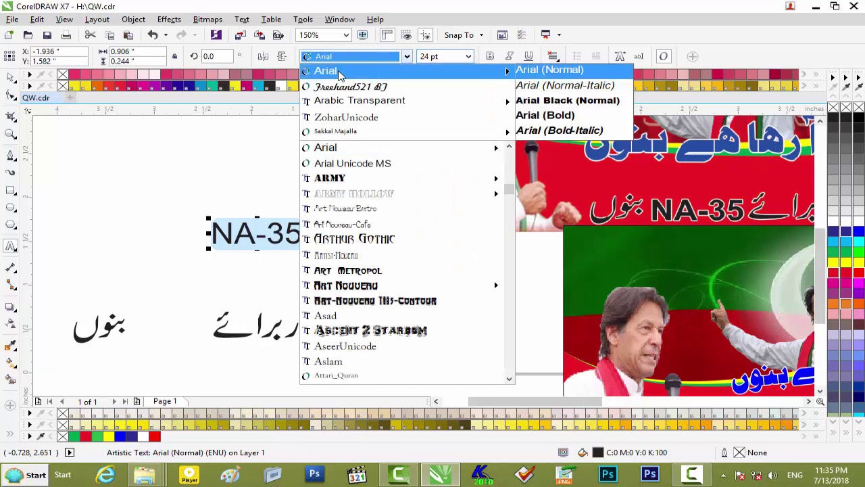
left_click(561, 119)
left_click(9, 78)
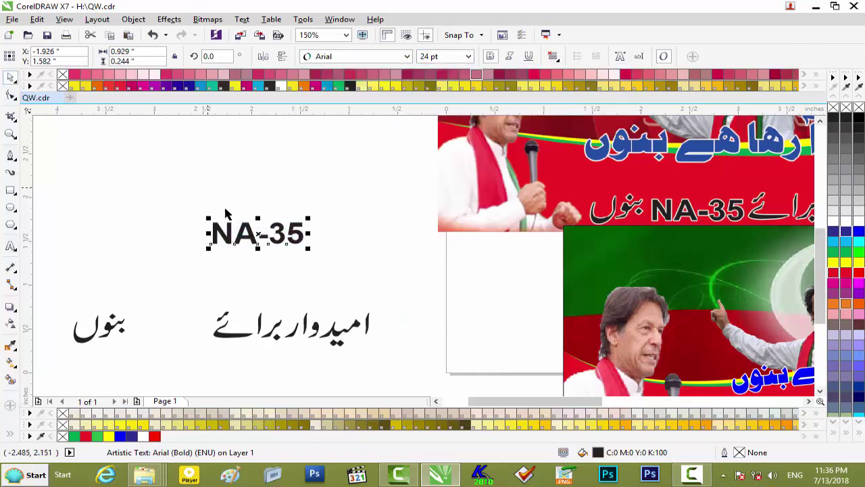
- Place NA-35 in the gap between برائے and بنوں, and nudge both NA-35 and بنوں left to space the words
left_click_drag(244, 231, 157, 324)
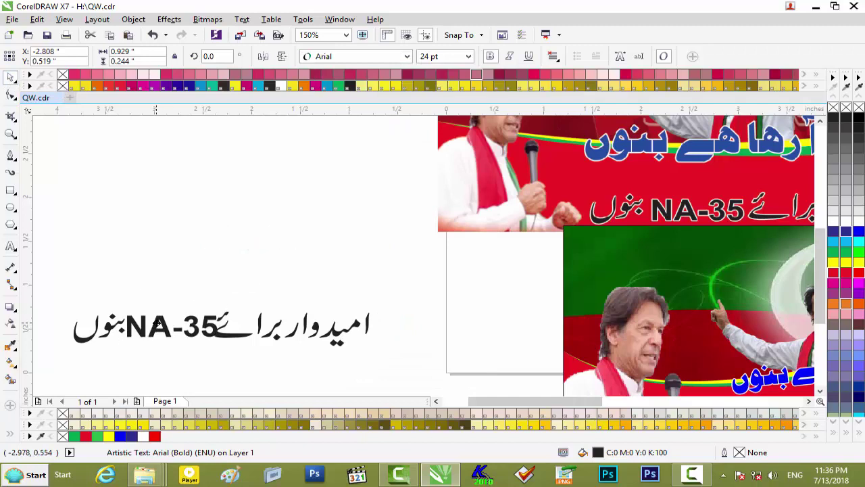
scroll(157, 324, "up", 2)
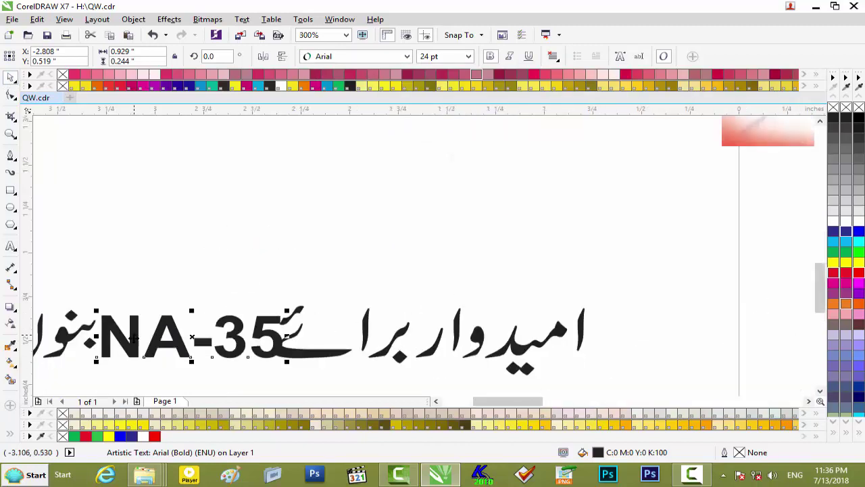
left_click(86, 286)
left_click_drag(503, 401, 484, 400)
left_click_drag(148, 287, 285, 378)
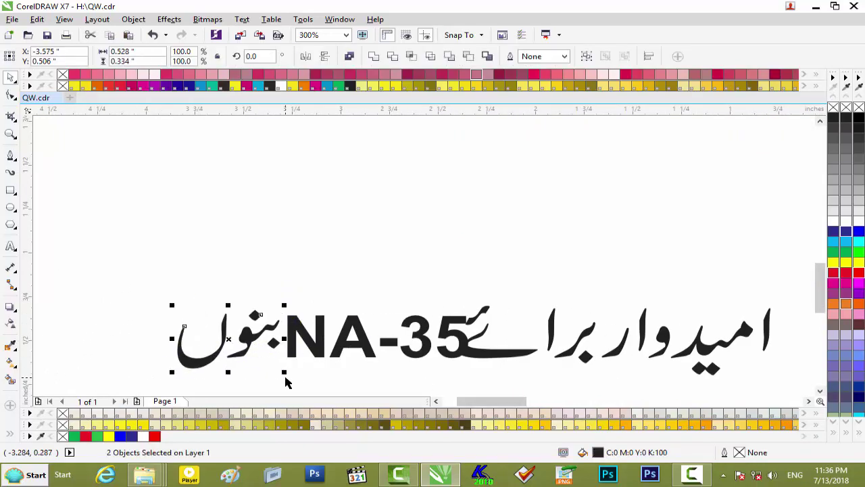
key("Left")
left_click(322, 344)
key("Left")
key("Left")
key("Left")
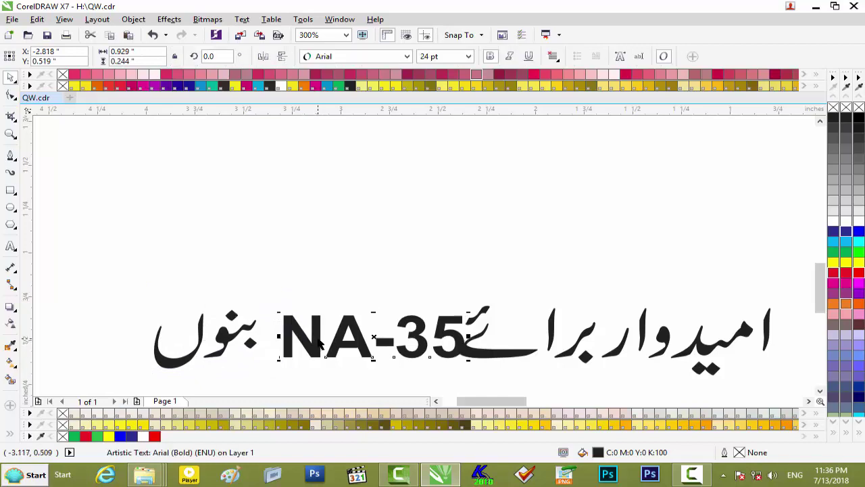
left_click(441, 271)
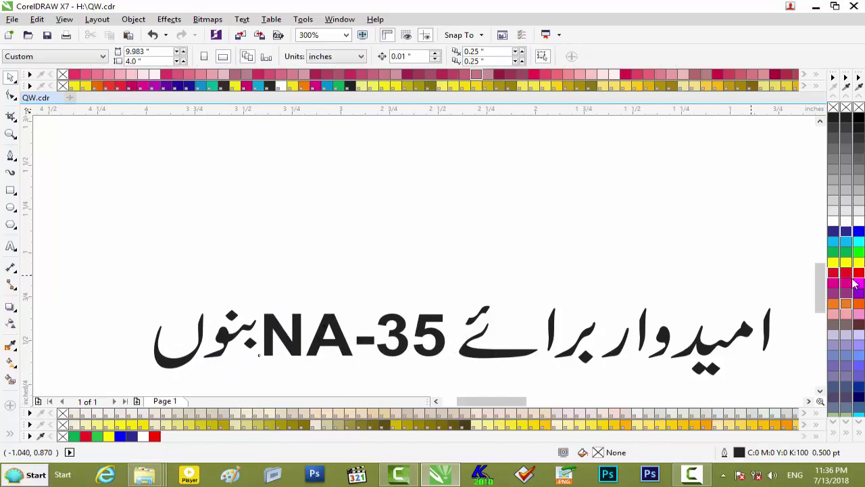
- Group the whole candidate line and move it onto the lower red area of the new banner
left_click_drag(351, 392, 115, 382)
key("ctrl+g")
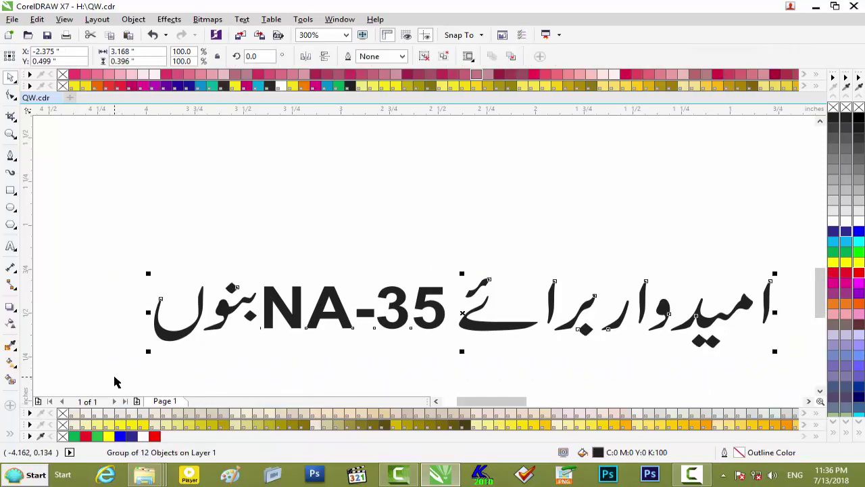
scroll(521, 329, "down", 1)
scroll(521, 328, "down", 1)
left_click_drag(504, 323, 805, 401)
left_click_drag(659, 403, 705, 403)
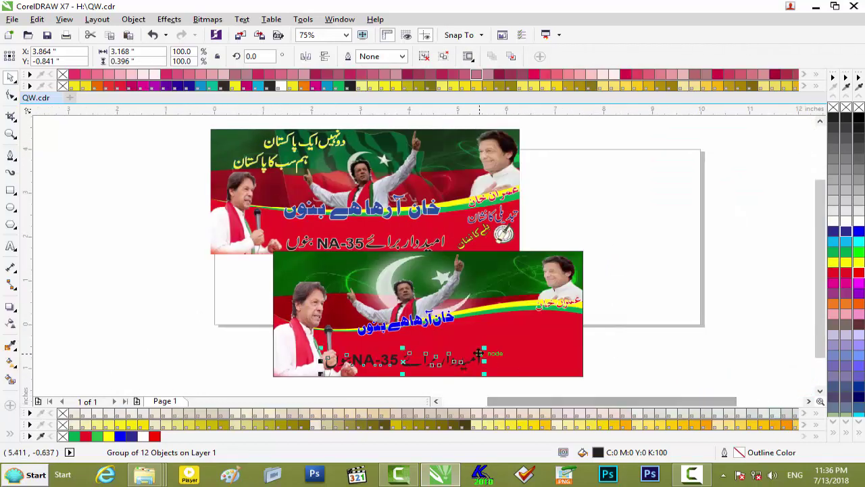
- Try to tilt the candidate line about 1.4 degrees counterclockwise on the new banner
scroll(471, 352, "up", 1)
left_click(386, 373)
left_click_drag(385, 373, 415, 372)
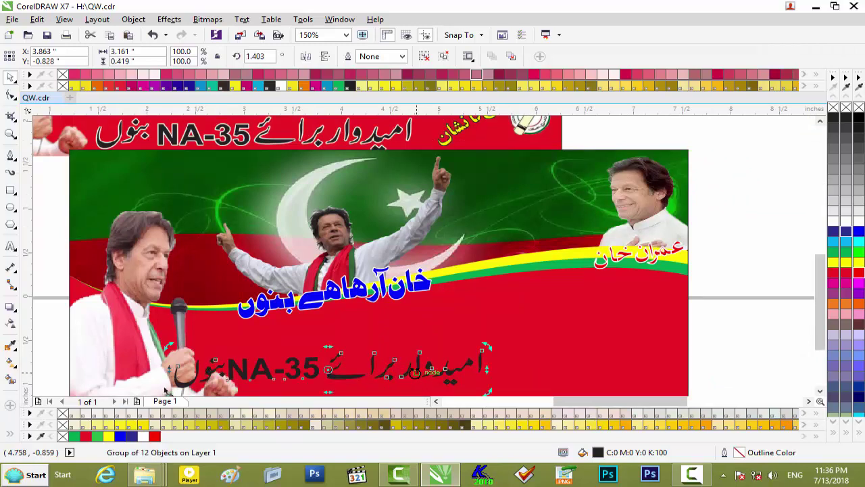
key("ctrl+z")
key("Escape")
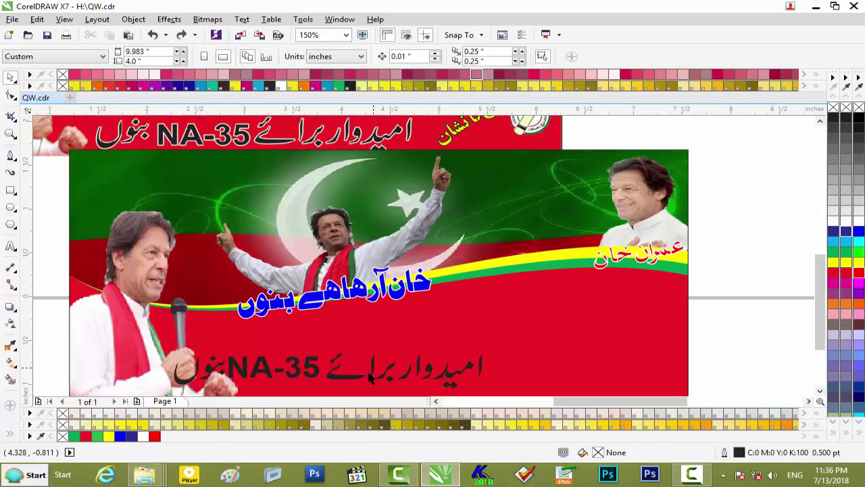
- Shift the candidate line right and slightly down, clear of the speaker photo, to about X 4.63, Y -0.88 inches
left_click(385, 373)
key("Right")
key("Right")
key("Right")
key("Right")
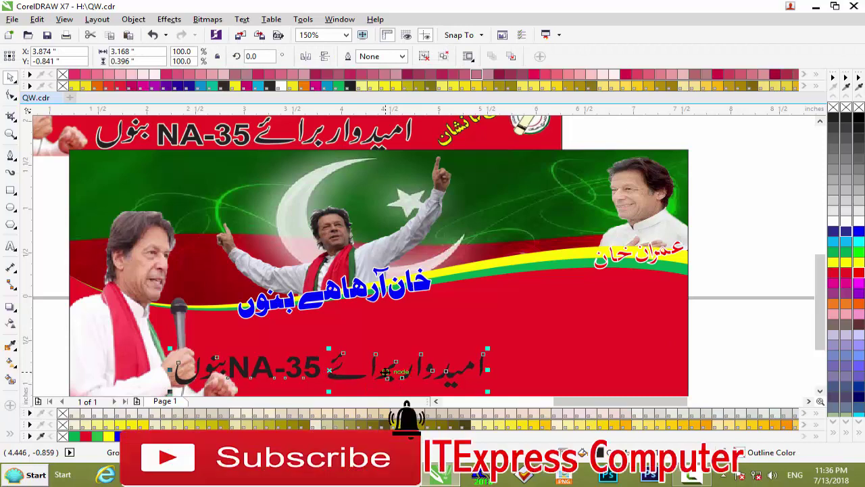
key("Right")
key("Right")
key("Right")
key("Right")
key("Right")
key("Right")
key("Right")
key("Right")
key("Right")
key("Right")
key("Right")
key("Right")
key("Right")
key("Right")
key("Right")
key("Right")
key("Right")
key("Right")
key("Right")
key("Right")
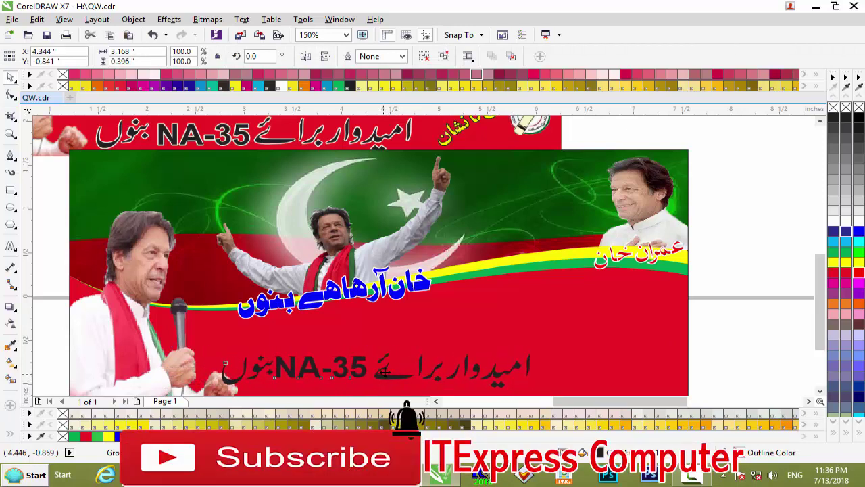
left_click_drag(386, 372, 400, 376)
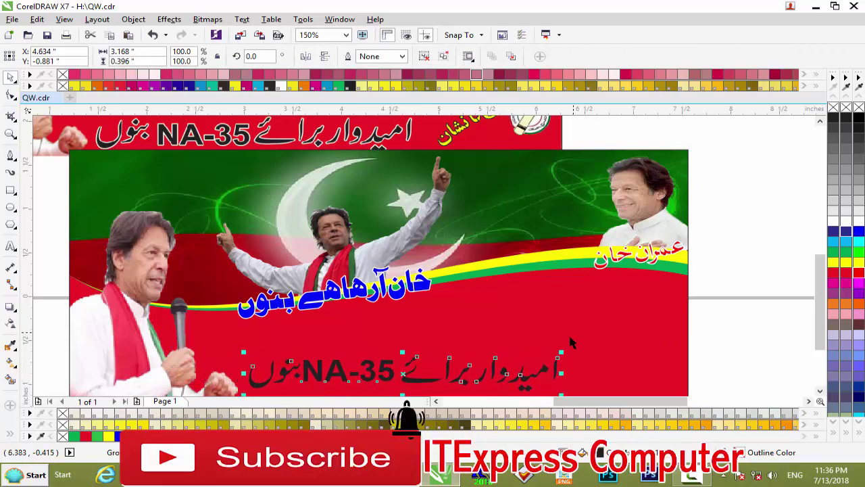
- Enlarge the candidate line to about 3.57 by 0.45 inches and shift it right along the red area
left_click_drag(561, 353, 580, 344)
left_click_drag(403, 373, 429, 374)
scroll(442, 349, "down", 1)
scroll(442, 349, "up", 1)
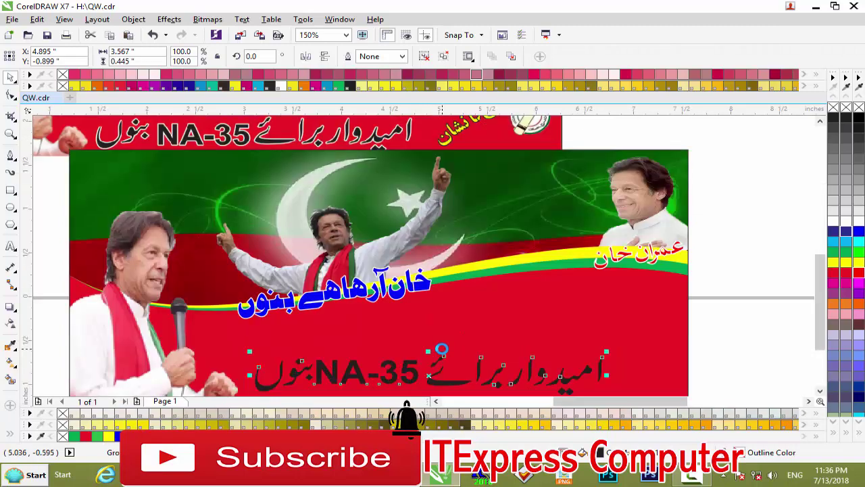
- Give the candidate line a white 2.0 pt outline with rounded corners and line caps, set behind the fill and scaled with the object
key("F12")
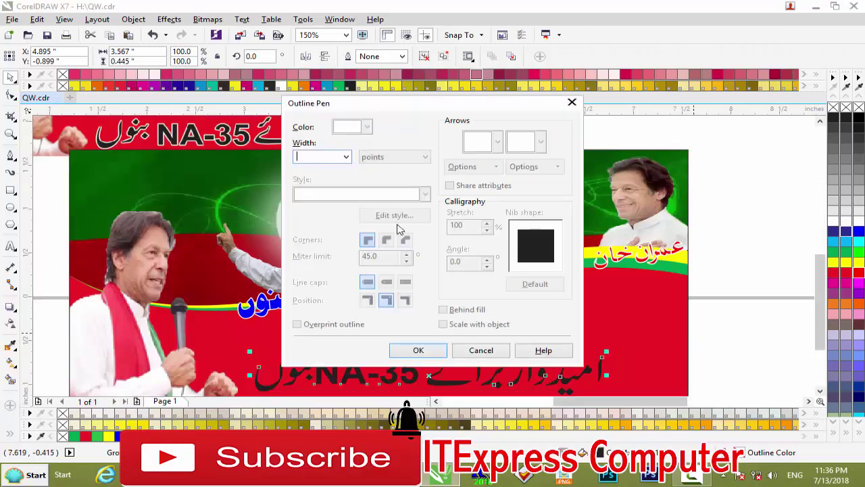
left_click(346, 157)
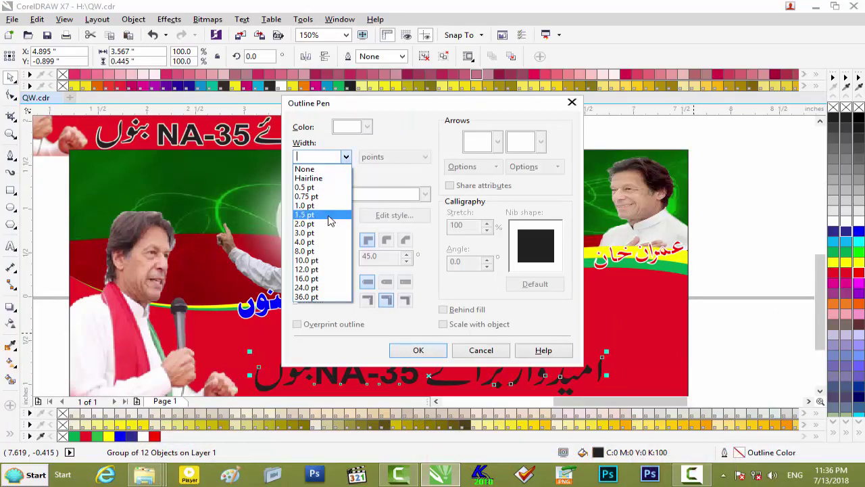
left_click(330, 223)
left_click(367, 127)
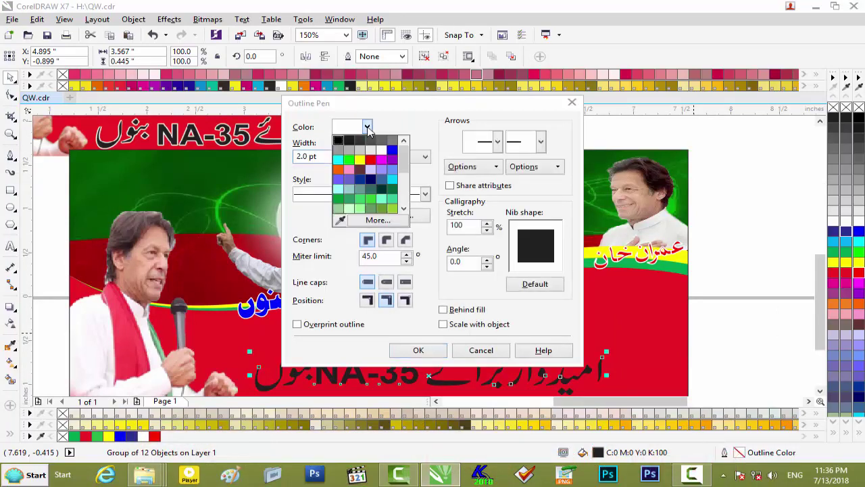
left_click(381, 149)
left_click(386, 239)
left_click(386, 282)
left_click(388, 300)
left_click(443, 309)
left_click(443, 324)
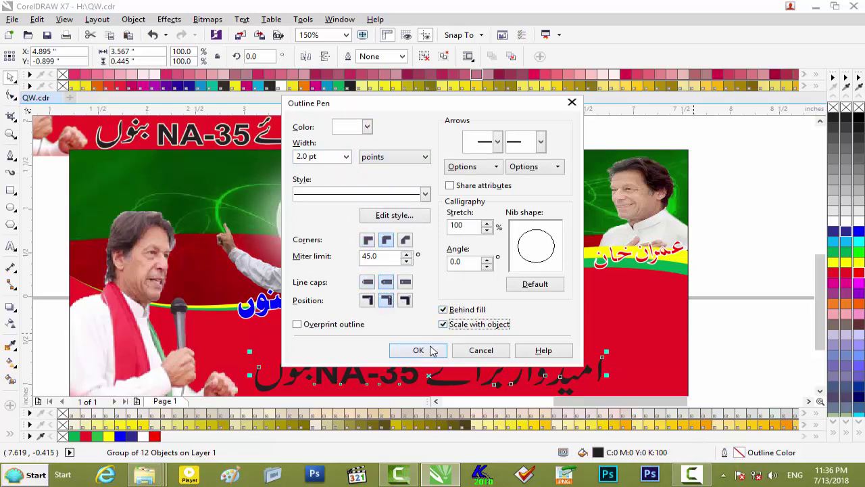
left_click(419, 350)
left_click(649, 313)
scroll(649, 313, "down", 2)
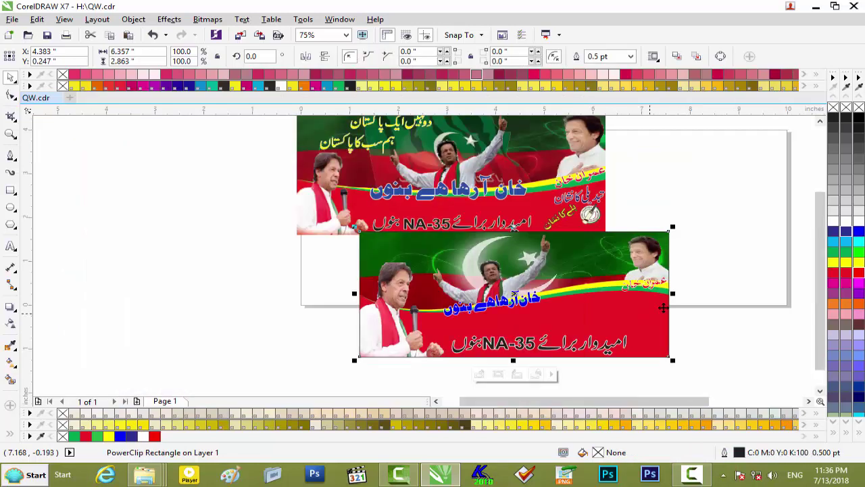
left_click(723, 277)
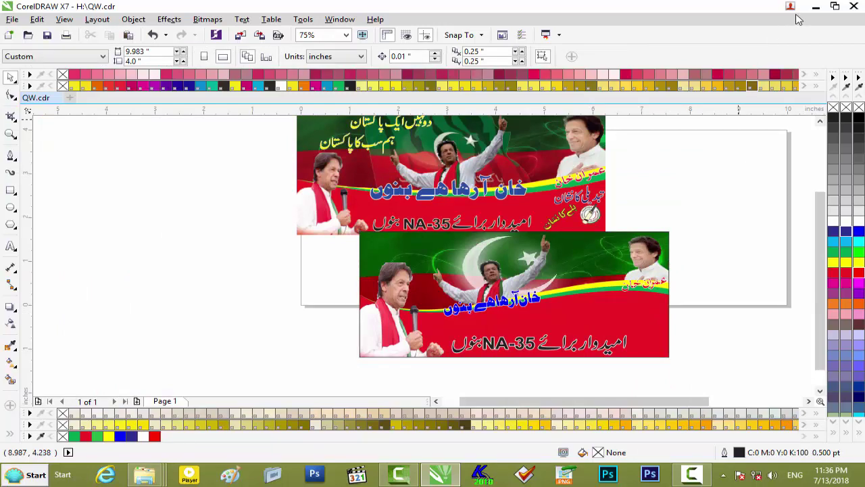
- Import the slogan EPS file into the drawing as editable, with its text kept as text
left_click(816, 6)
left_click_drag(233, 95, 212, 283)
left_click(395, 298)
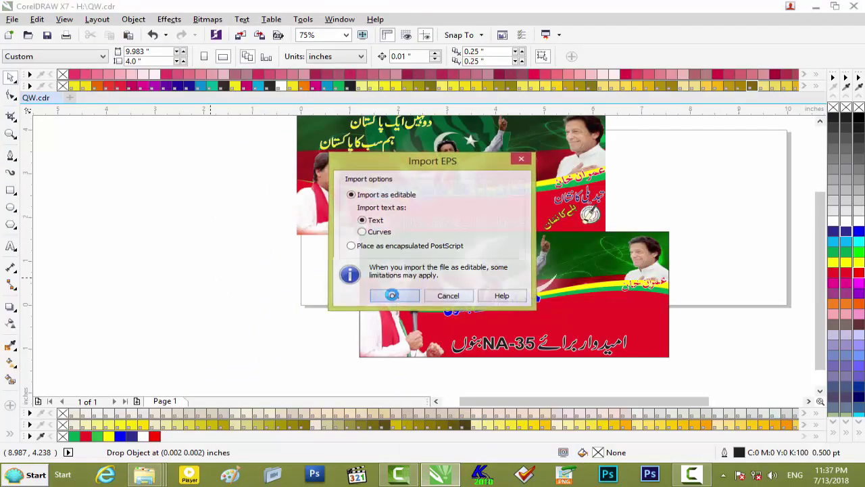
scroll(292, 240, "up", 1)
- Ungroup the imported slogan and regroup it as two separate phrases, دو نہیں ایک پاکستان and ہم سب کا پاکستان
left_click_drag(333, 255, 168, 320)
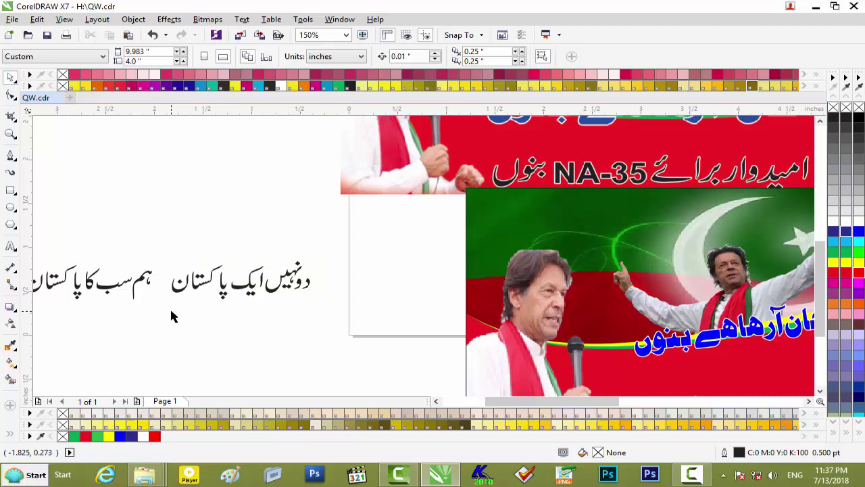
left_click(174, 281)
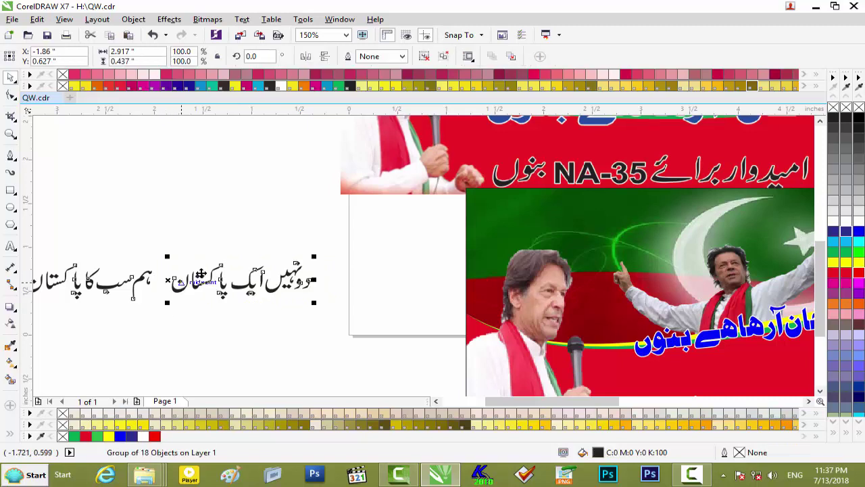
left_click(424, 58)
left_click(286, 147)
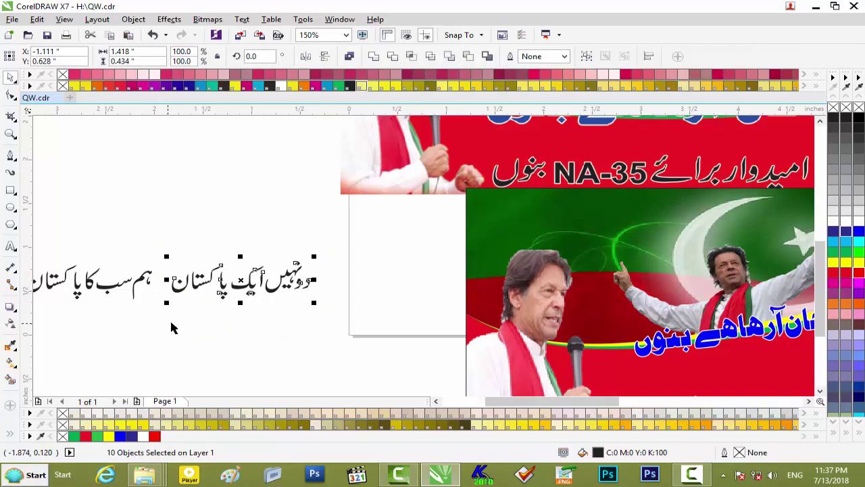
key("ctrl+g")
left_click(244, 232)
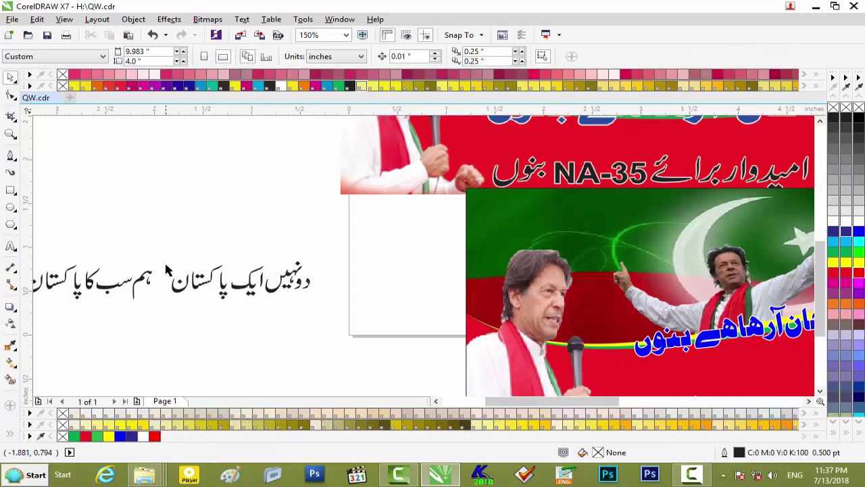
left_click_drag(10, 309, 104, 309)
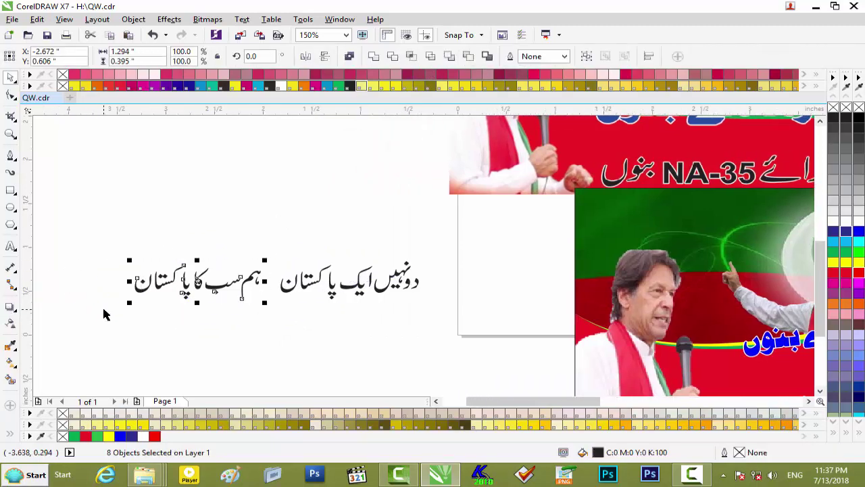
key("ctrl+g")
- Move the phrase دو نہیں ایک پاکستان onto the new banner's green area, above the speaker with the microphone
left_click_drag(355, 294, 732, 208)
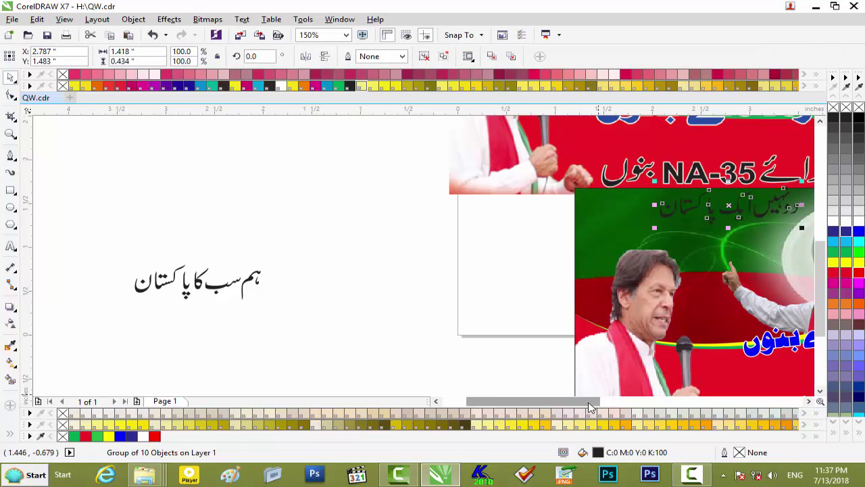
left_click_drag(590, 406, 630, 406)
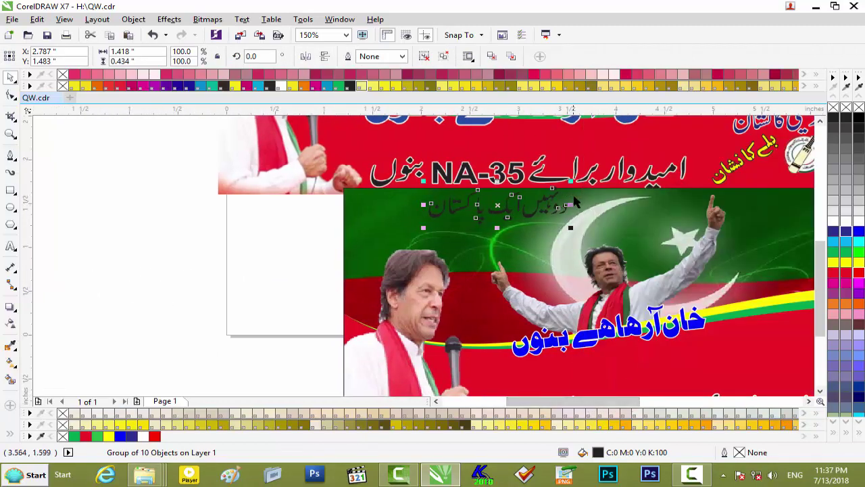
- Nudge the phrase دو نہیں ایک پاکستان right and slightly down on the green area, and scale it to about 89.5%
key("Right")
key("Right")
key("Right")
key("Right")
key("Right")
key("Right")
key("Right")
key("Right")
key("Right")
key("Right")
key("Right")
key("Right")
key("Right")
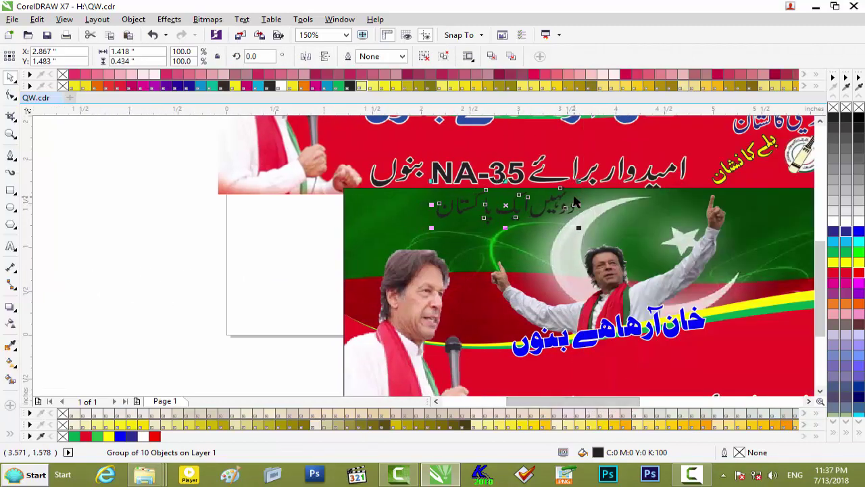
key("Right")
key("Right")
key("Right")
key("Right")
key("Right")
key("Right")
key("Right")
key("Right")
key("Right")
key("Right")
key("Right")
key("Right")
key("Down")
key("Down")
key("Down")
key("Down")
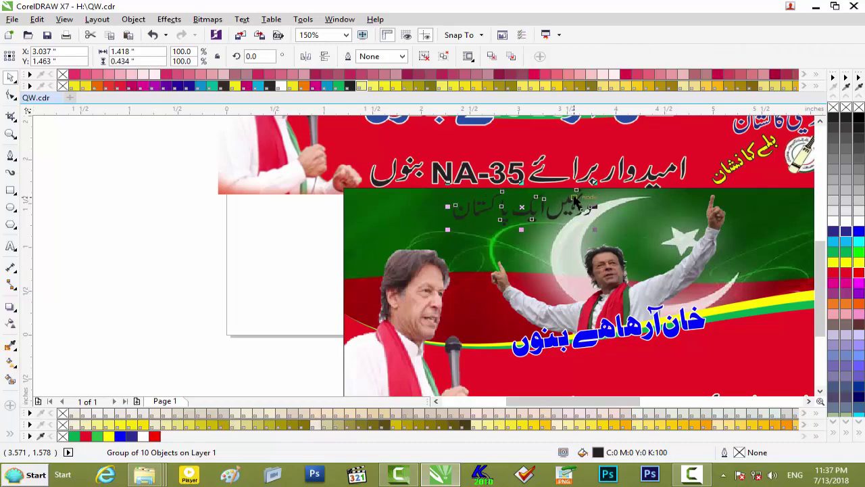
scroll(602, 192, "up", 1)
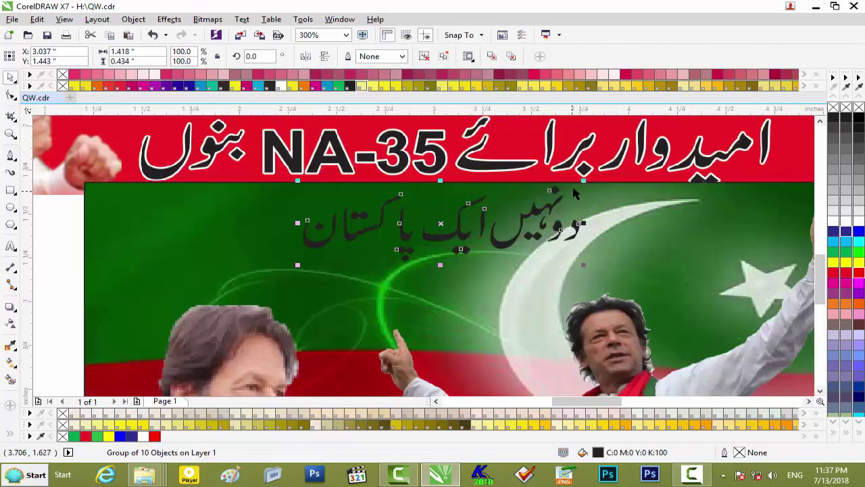
left_click_drag(586, 178, 570, 185)
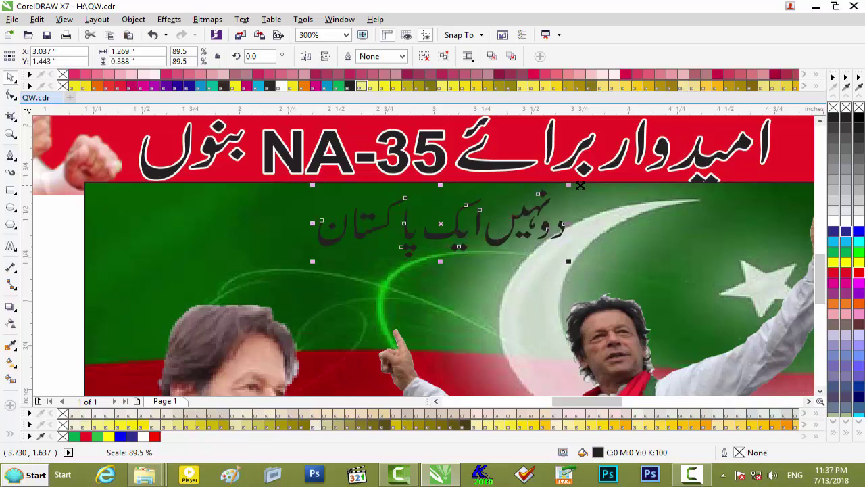
- Fill the phrase دو نہیں ایک پاکستان yellow and give it a white 1.0 pt outline with rounded corners, scaled with the object
left_click(847, 265)
key("F12")
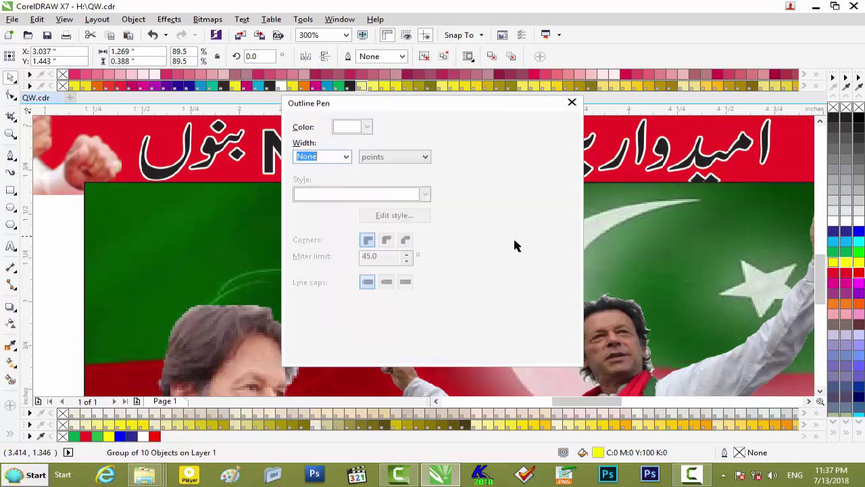
left_click(346, 156)
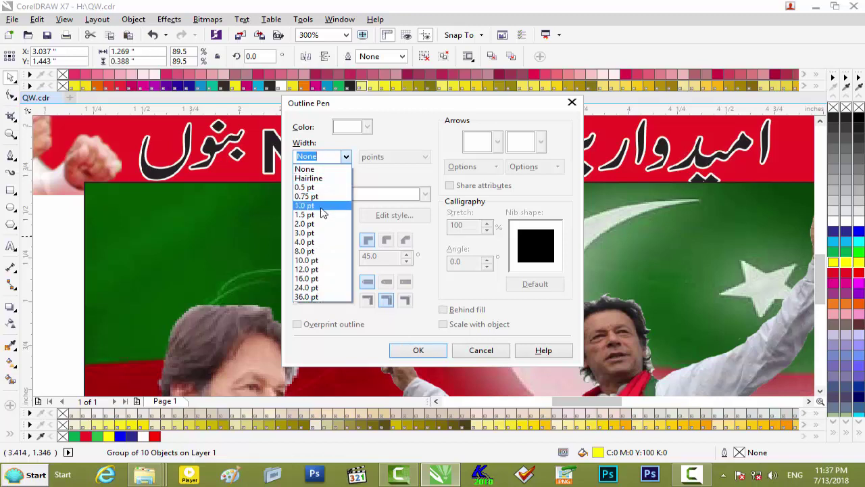
left_click(322, 206)
left_click(367, 127)
left_click(382, 150)
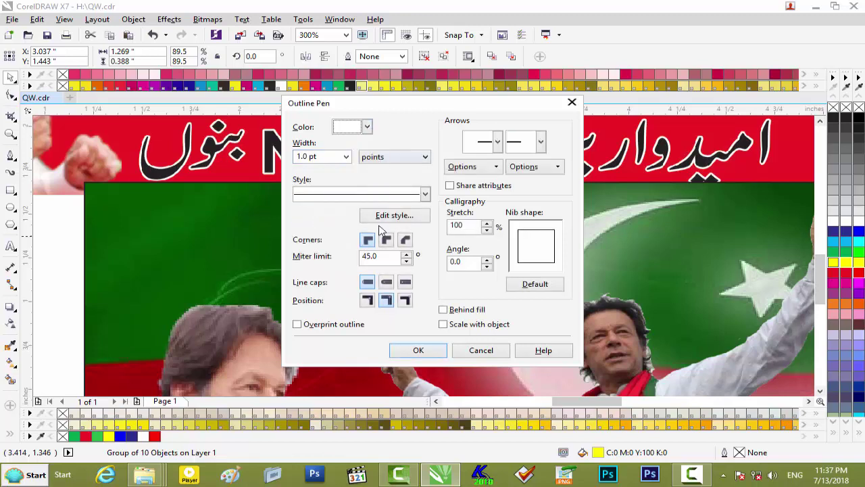
left_click(390, 240)
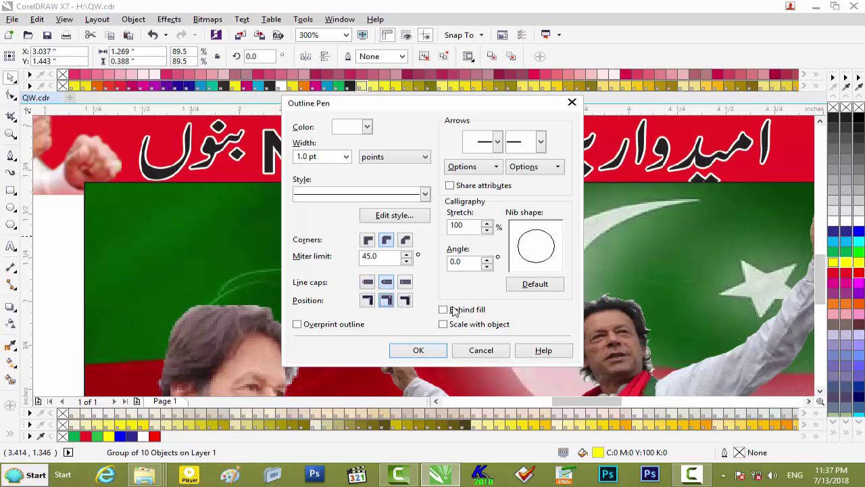
left_click(471, 325)
left_click(419, 350)
scroll(318, 240, "down", 4)
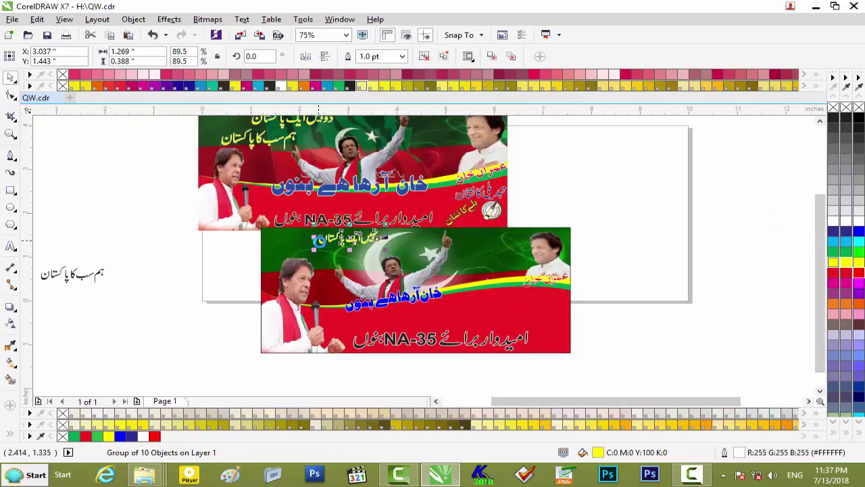
left_click(211, 263)
- Move the phrase ہم سب کا پاکستان onto the new banner's green area, just below the yellow phrase
scroll(263, 227, "up", 2)
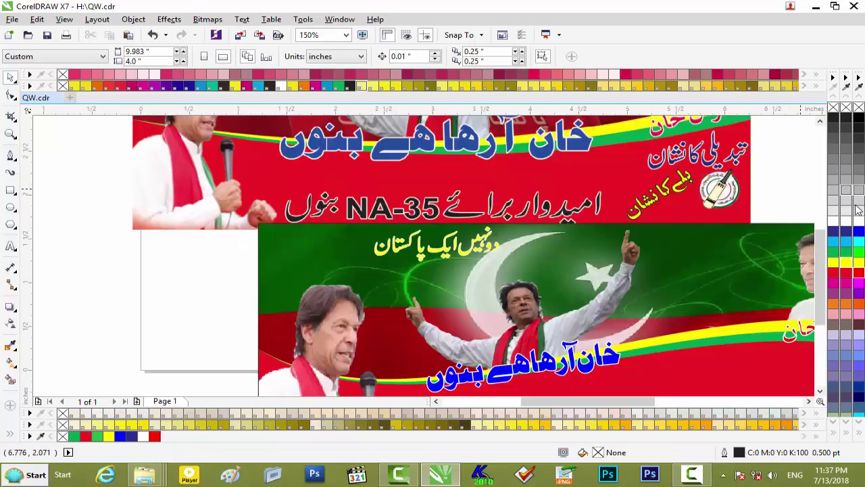
left_click_drag(821, 242, 821, 221)
scroll(246, 253, "down", 4)
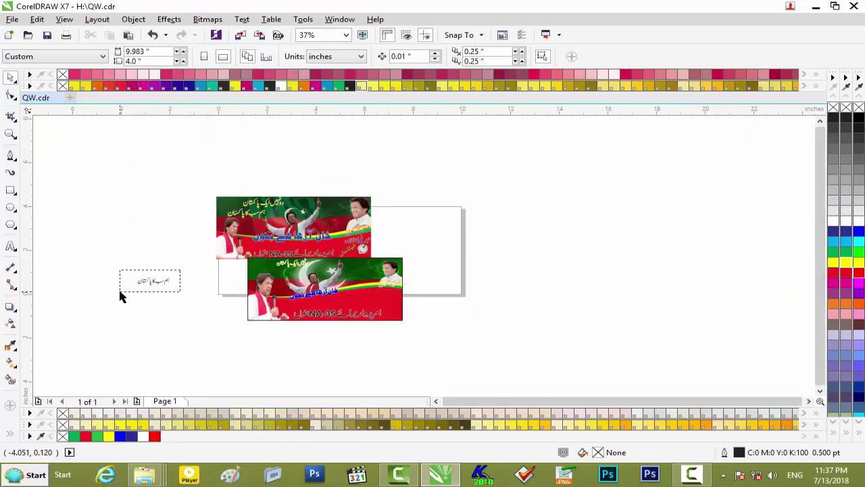
left_click(150, 281)
scroll(153, 280, "up", 4)
left_click_drag(150, 287, 664, 245)
scroll(676, 249, "up", 2)
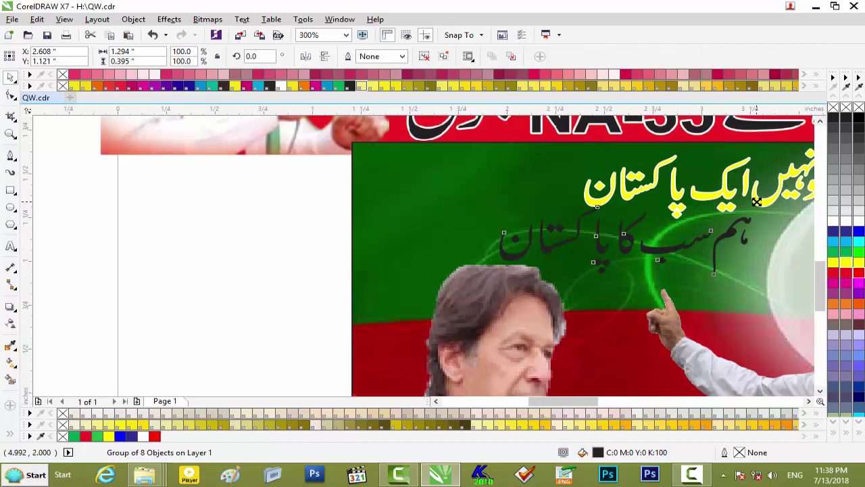
- Scale the phrase ہم سب کا پاکستان to about 91% and nudge it slightly right and down beneath the yellow phrase
left_click_drag(756, 202, 753, 206)
key("Right")
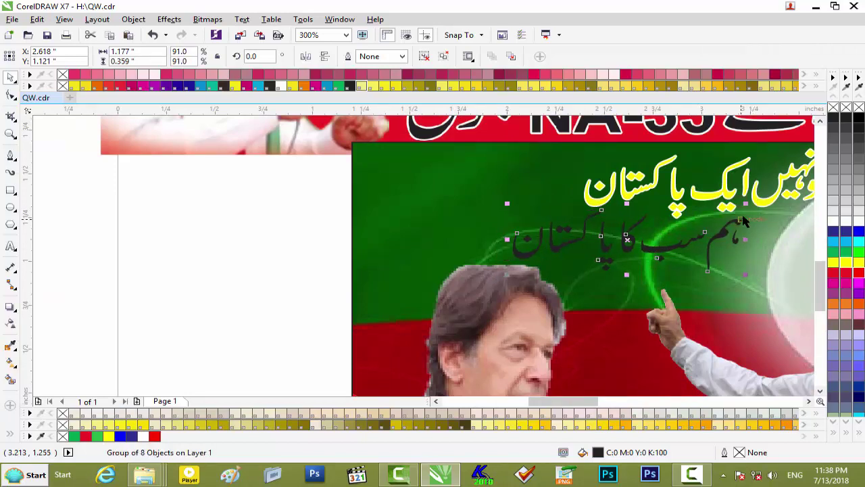
key("Down")
key("Right")
key("Right")
key("Right")
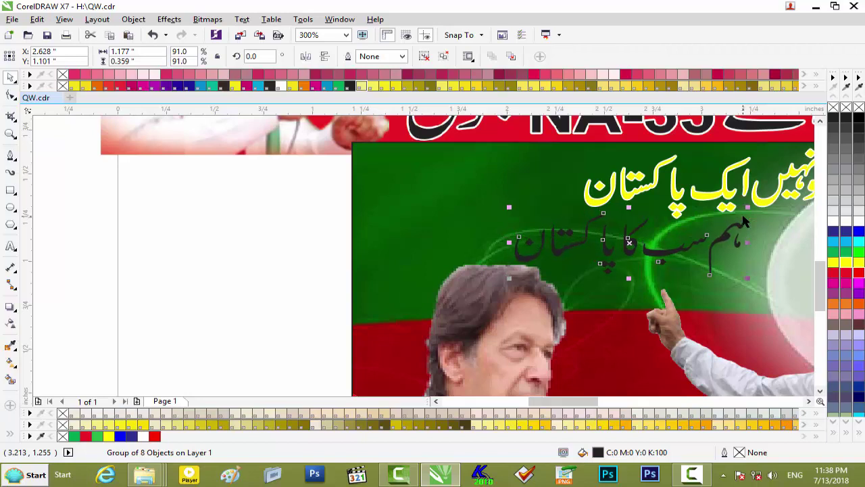
key("Down")
key("Up")
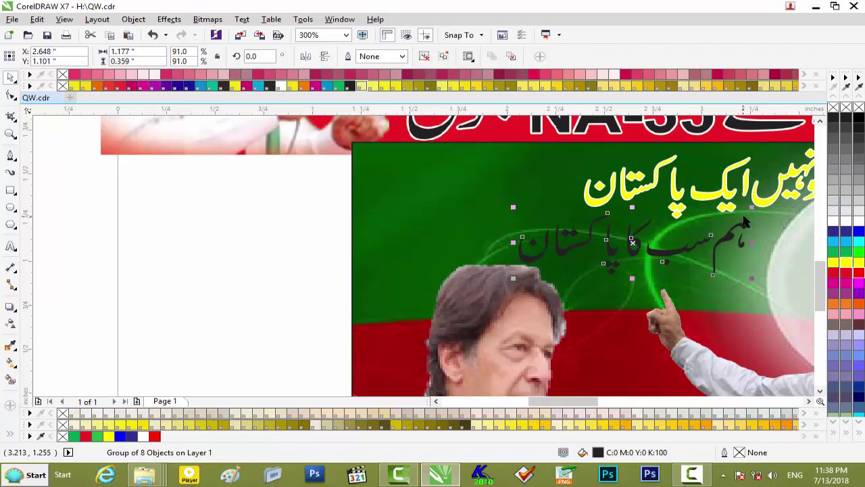
- Fill ہم سب کا پاکستان yellow with a white 1.5 pt outline, rounded corners and line caps, behind the fill and scaled with the object
left_click(843, 266)
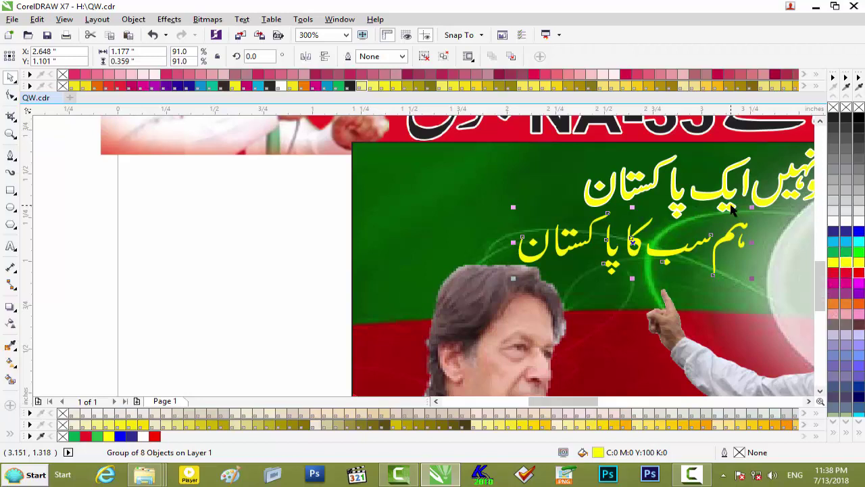
key("F12")
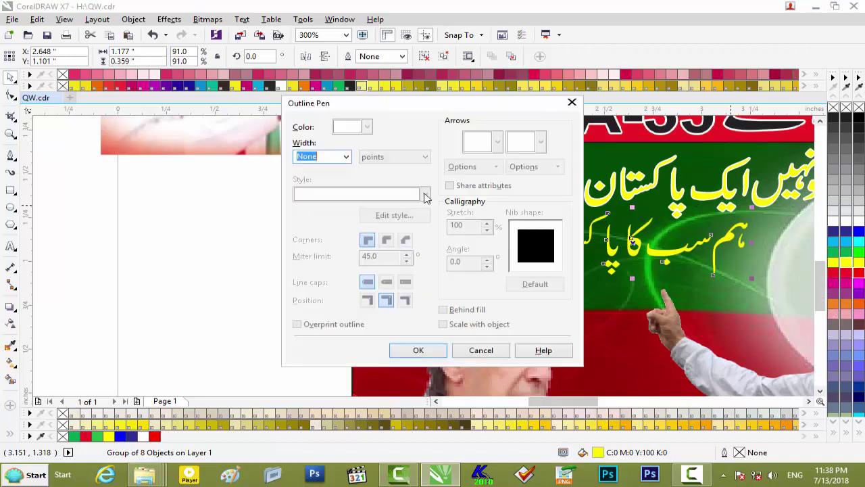
left_click(347, 157)
left_click(321, 213)
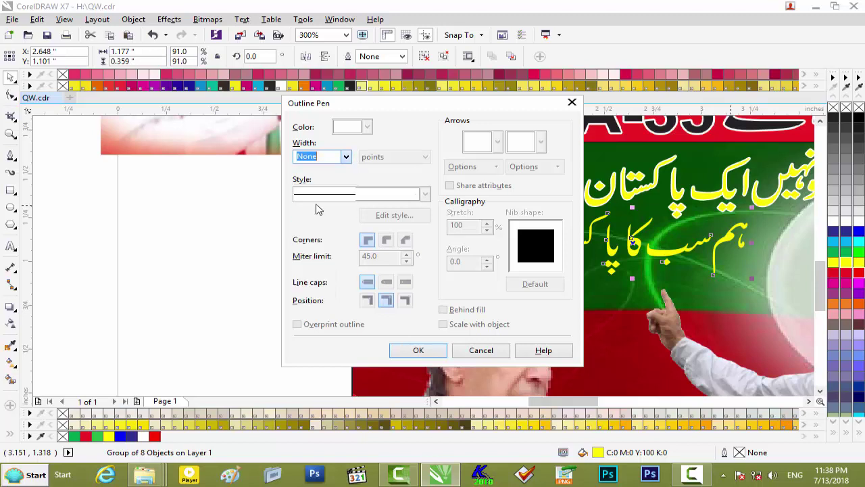
left_click(367, 130)
left_click(377, 210)
left_click(386, 240)
left_click(461, 326)
left_click(393, 284)
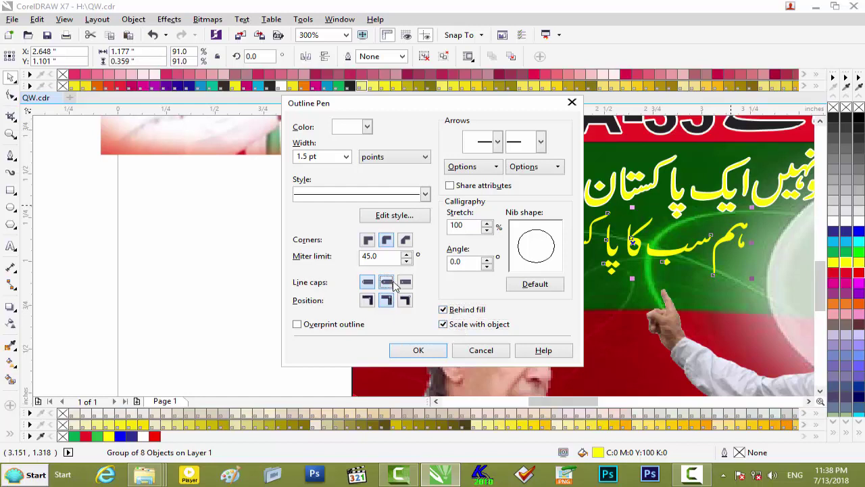
left_click(418, 352)
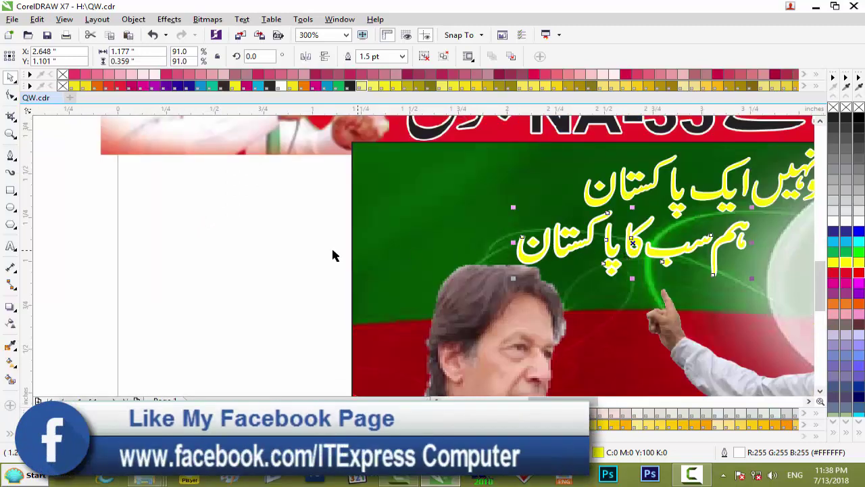
left_click(333, 256)
- Shift both yellow slogan phrases slightly right on the new banner's green area
scroll(601, 264, "down", 1)
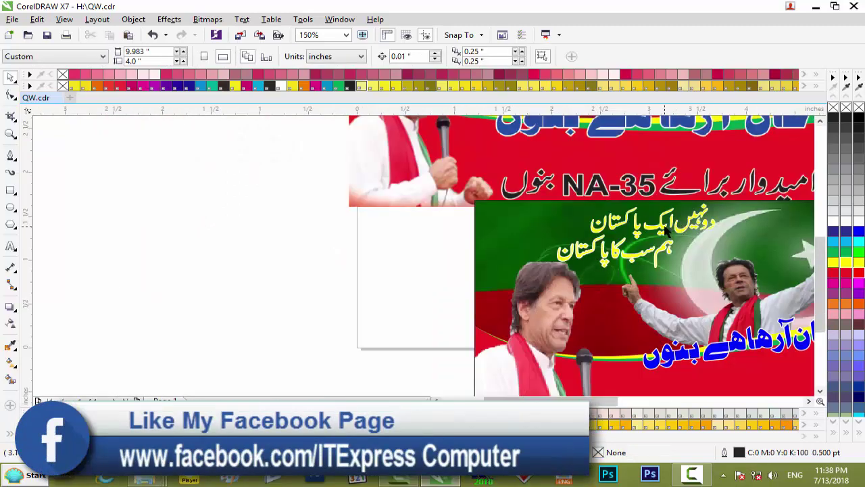
left_click(666, 231)
left_click_drag(666, 227, 665, 234)
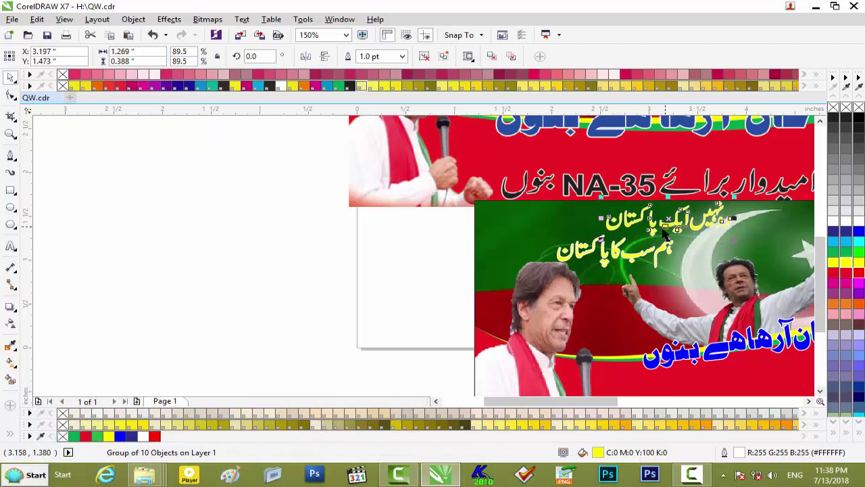
left_click(626, 254)
key("Right")
key("Right")
key("Right")
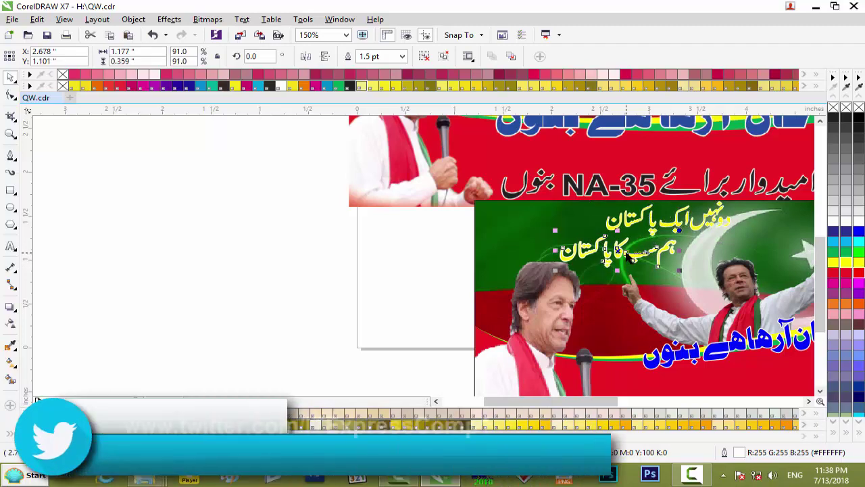
left_click_drag(627, 256, 628, 255)
left_click(355, 236)
scroll(353, 241, "down", 2)
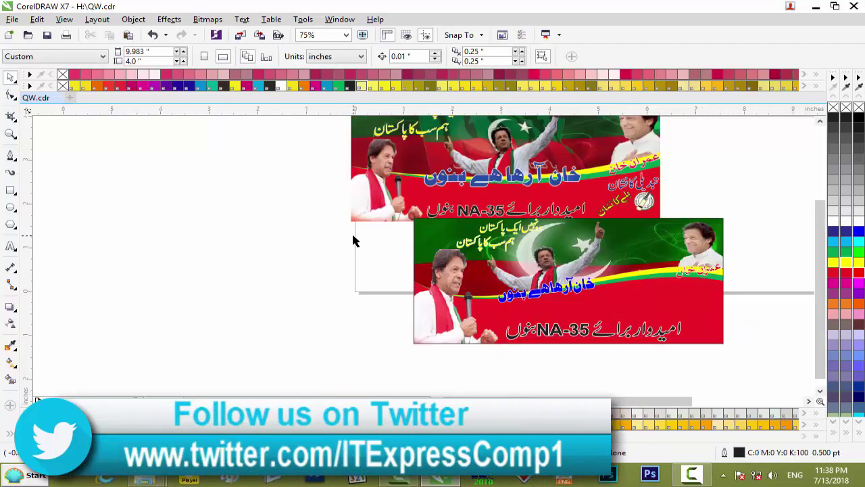
- Import 3.eps from the NA.35 Bannu folder into the drawing
left_click(817, 8)
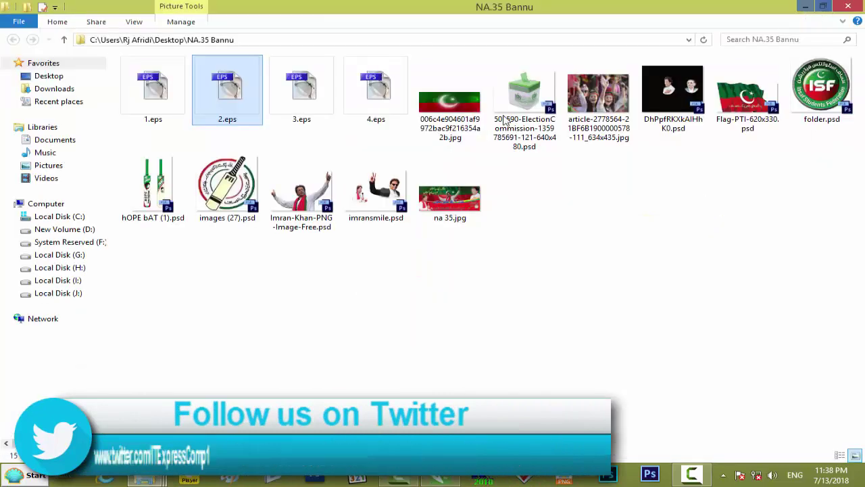
left_click_drag(319, 101, 281, 304)
left_click(395, 298)
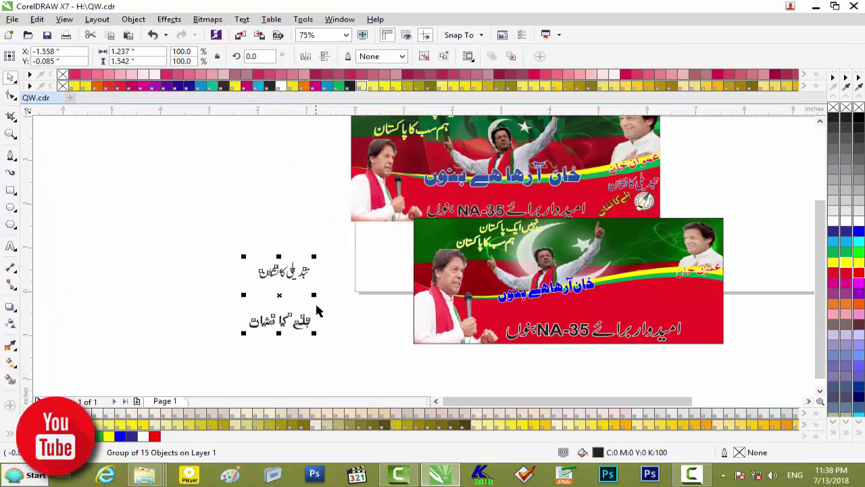
- Ungroup the imported text and regroup the letters of تبدیلی کا نشان as a separate phrase
scroll(306, 297, "up", 2)
left_click(346, 213)
left_click_drag(347, 215, 286, 270)
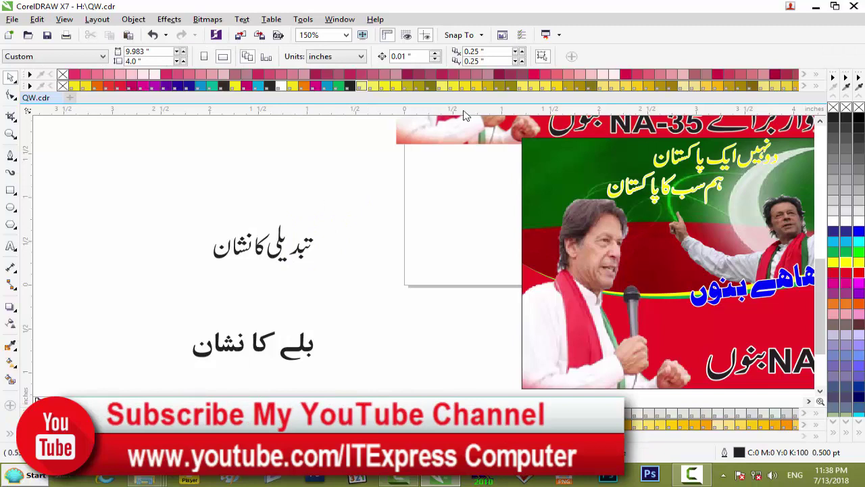
left_click(265, 245)
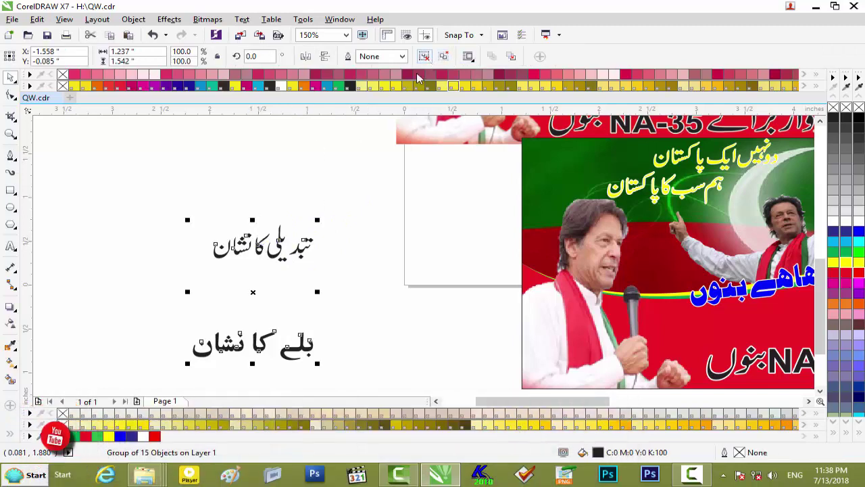
left_click(347, 231)
left_click_drag(288, 267, 288, 268)
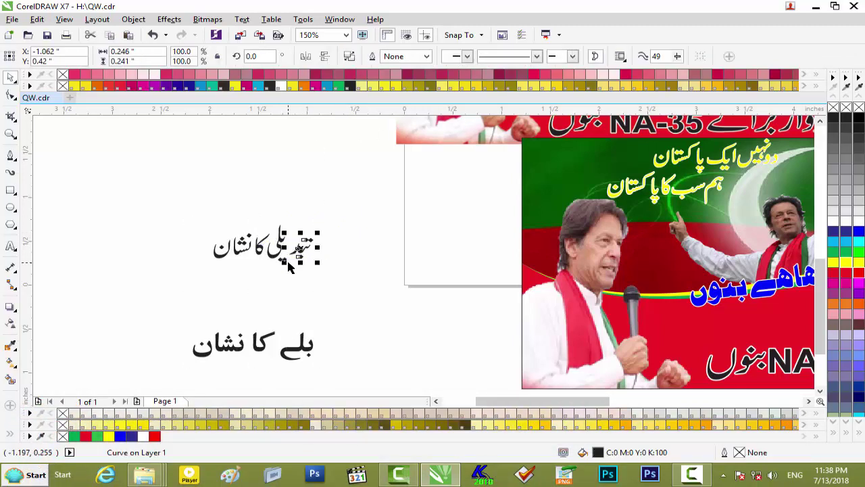
left_click_drag(340, 215, 194, 289)
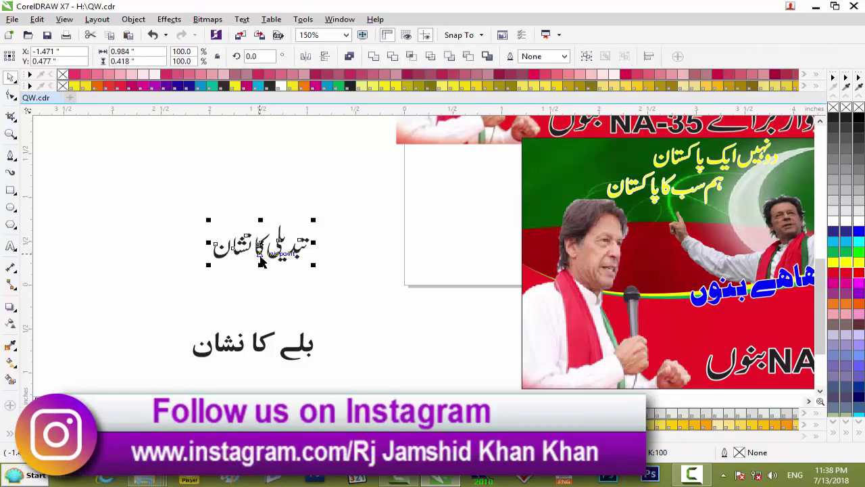
- Move the phrase تبدیلی کا نشان onto the new banner's red area, below the red name under the smiling portrait
scroll(502, 216, "down", 2)
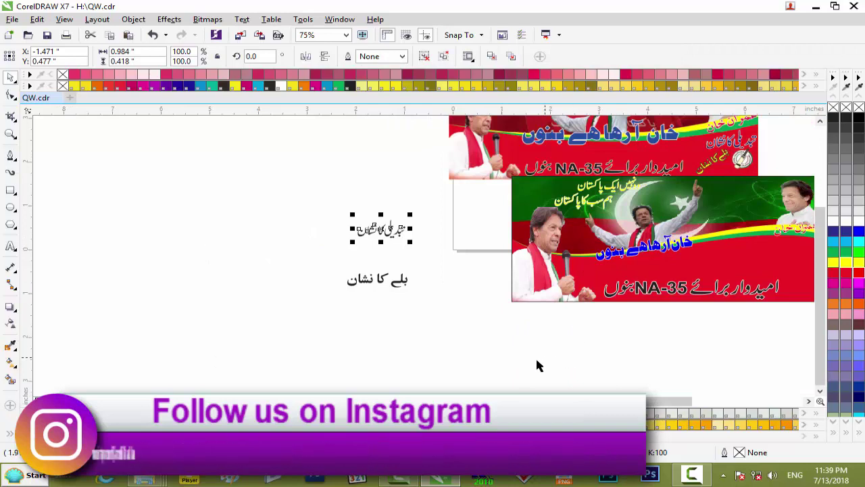
left_click_drag(541, 401, 586, 392)
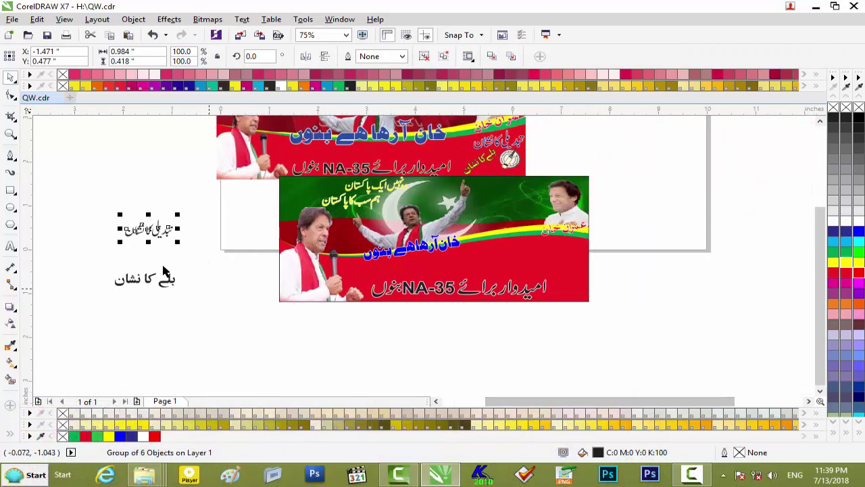
left_click_drag(159, 230, 563, 251)
scroll(527, 297, "up", 2)
- Narrow the NA-35 candidate line to about 3.115 inches wide and nudge it left toward the speaker with the microphone
left_click(539, 289)
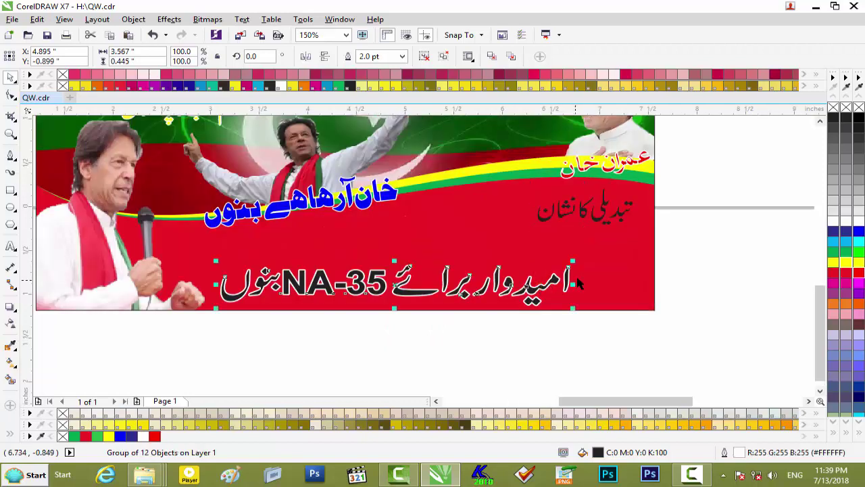
left_click_drag(574, 282, 552, 287)
key("Left")
key("Left")
key("Left")
key("Left")
key("Left")
key("Left")
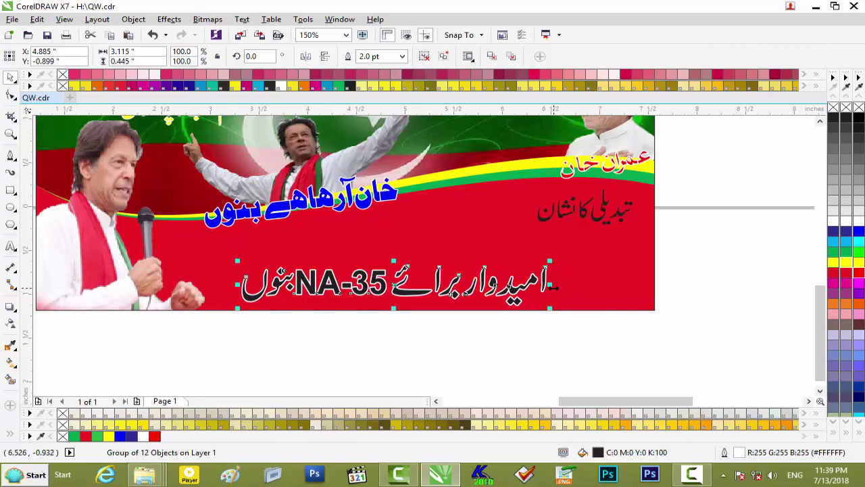
key("Left")
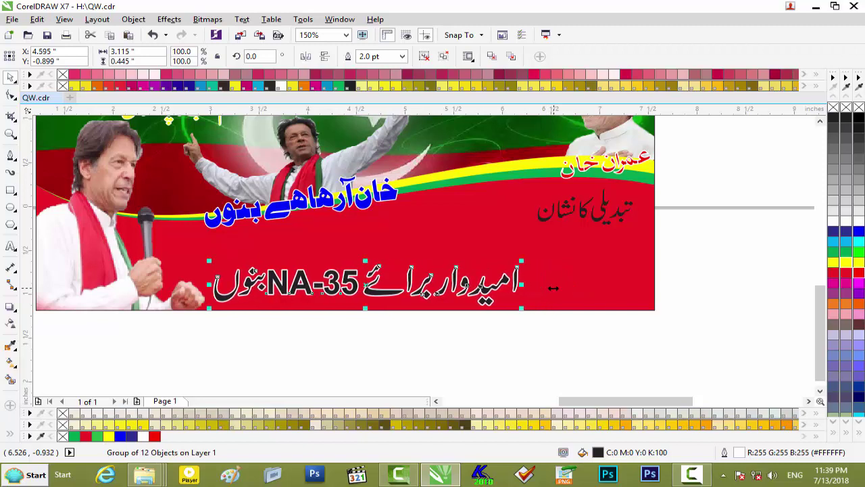
- Fill the phrase تبدیلی کا نشان on the new banner with blue (R:0 G:0 B:255)
left_click(673, 274)
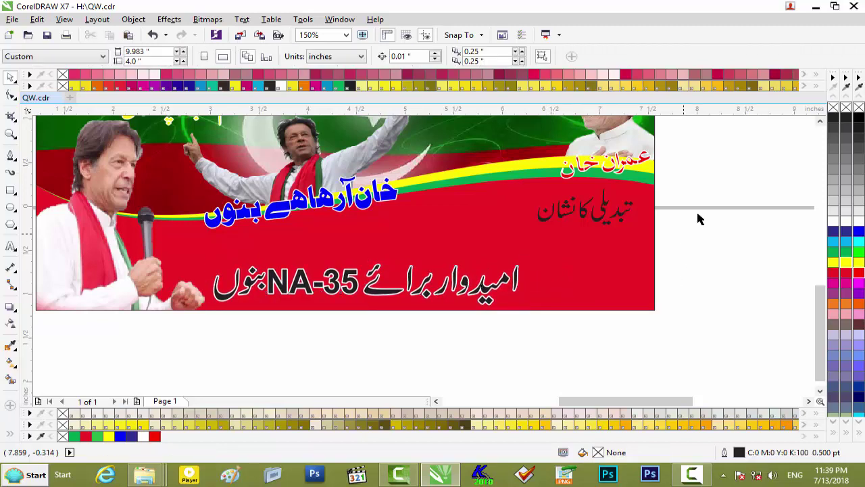
left_click_drag(813, 308, 816, 280)
left_click(632, 278)
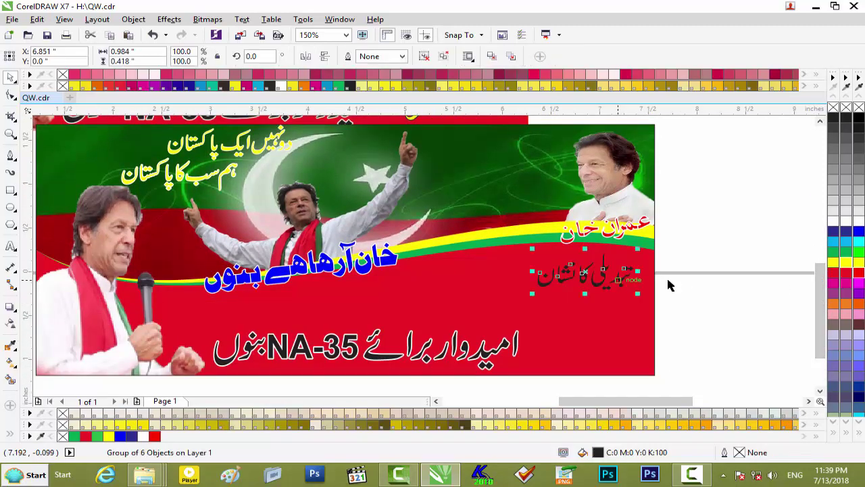
left_click(858, 231)
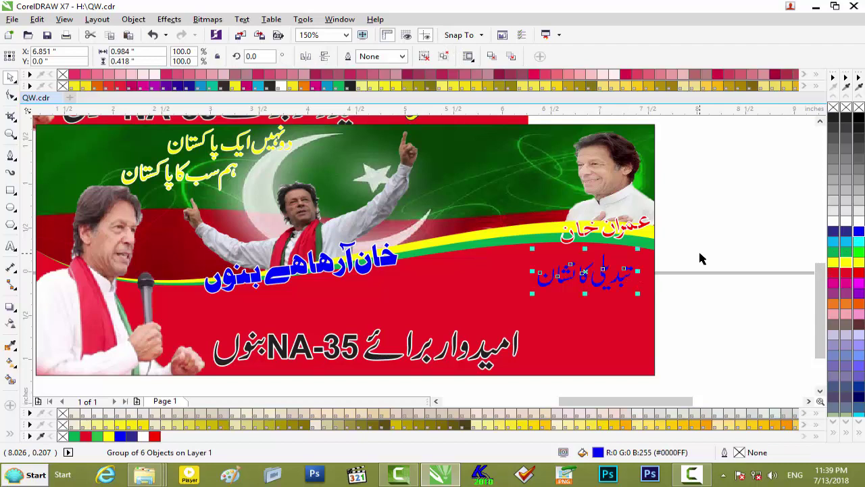
key("F12")
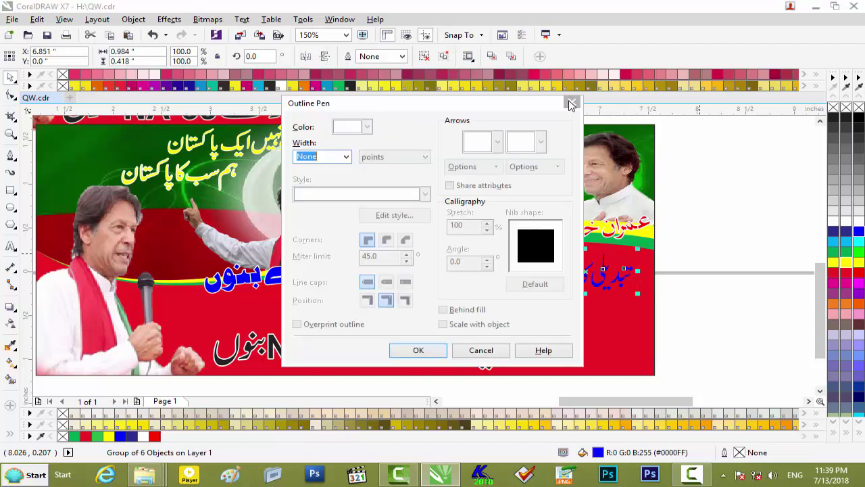
left_click(571, 103)
mouse_move(819, 273)
left_mouse_down()
mouse_move(813, 247)
mouse_move(806, 272)
left_mouse_up()
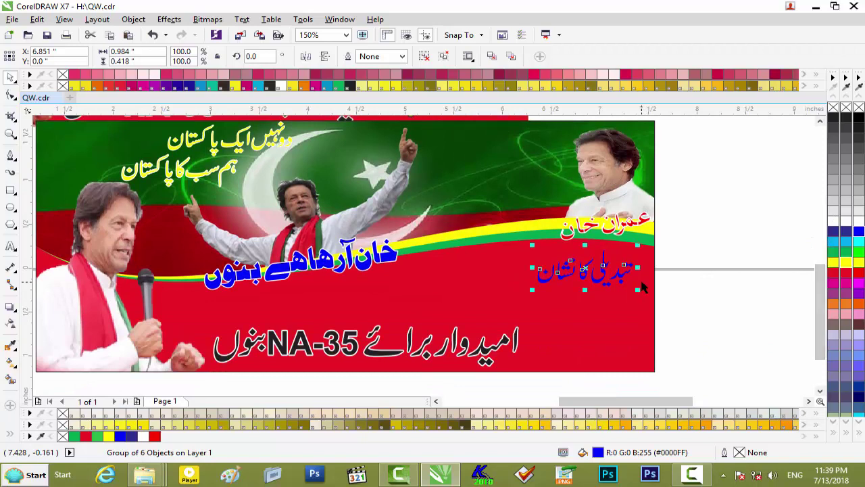
- Give تبدیلی کا نشان a white 1.5 pt outline with rounded corners and caps, placed behind the fill and scaling with the object
key("F12")
left_click(345, 157)
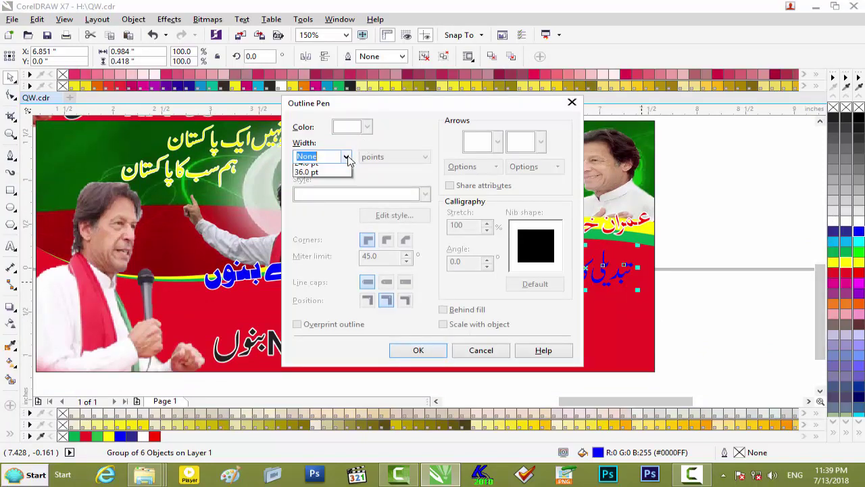
left_click(323, 214)
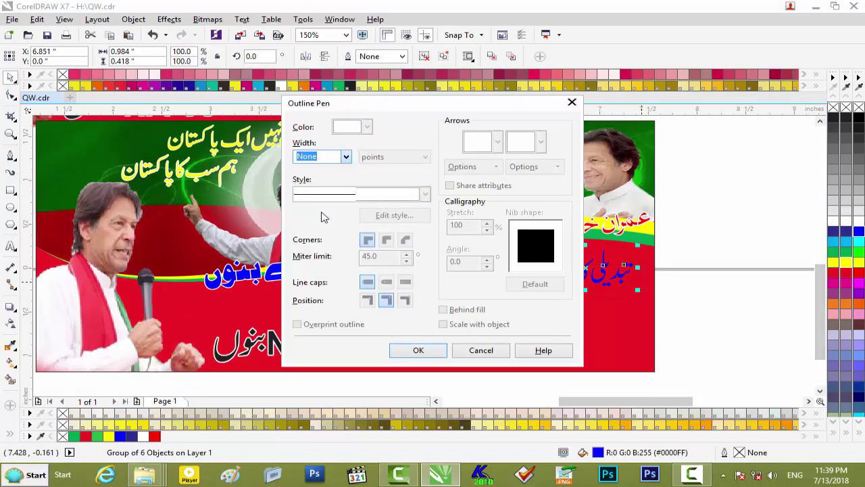
left_click(366, 127)
left_click(371, 149)
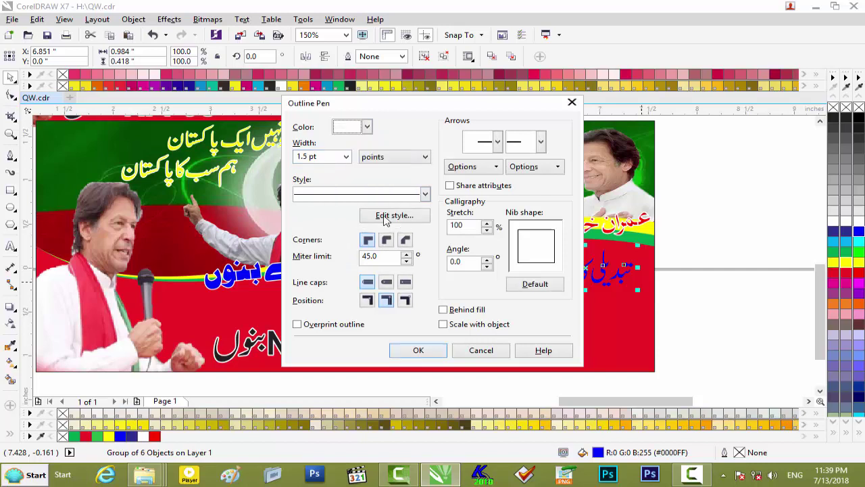
left_click(386, 240)
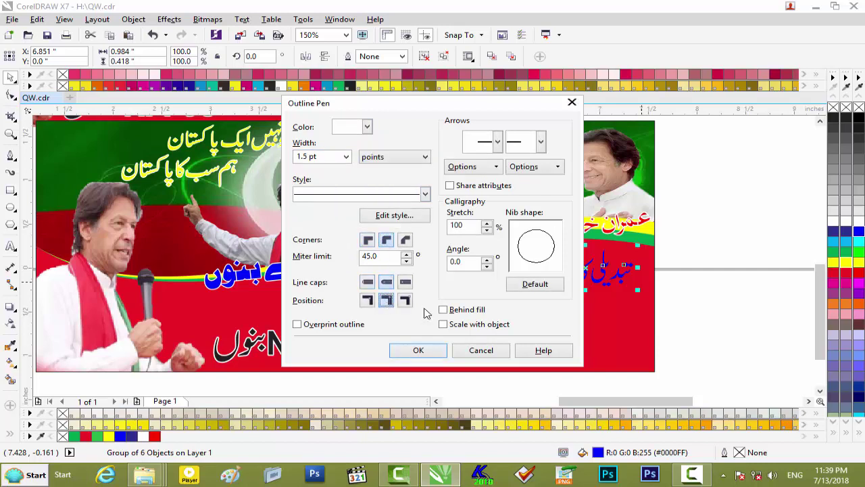
left_click(470, 312)
left_click(456, 326)
left_click(418, 351)
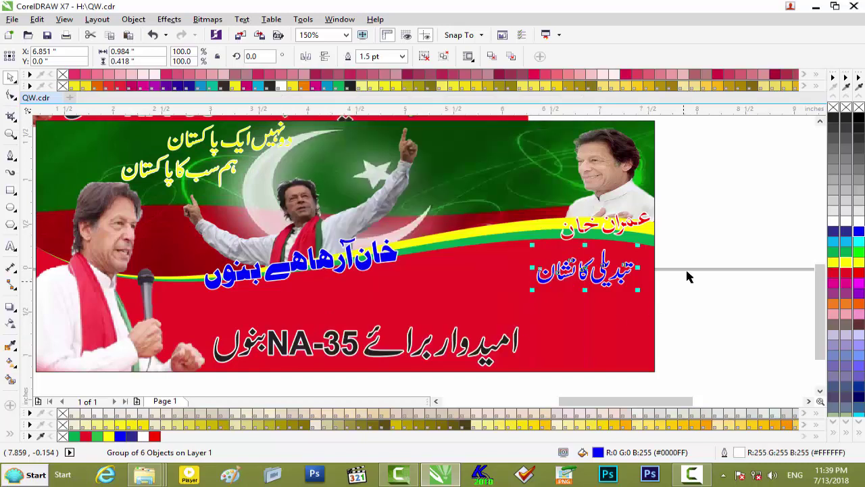
- Bring images (27).psd from the NA.35 Bannu folder onto the banner's red area and shrink it to about 0.247 inches wide
scroll(689, 270, "down", 2)
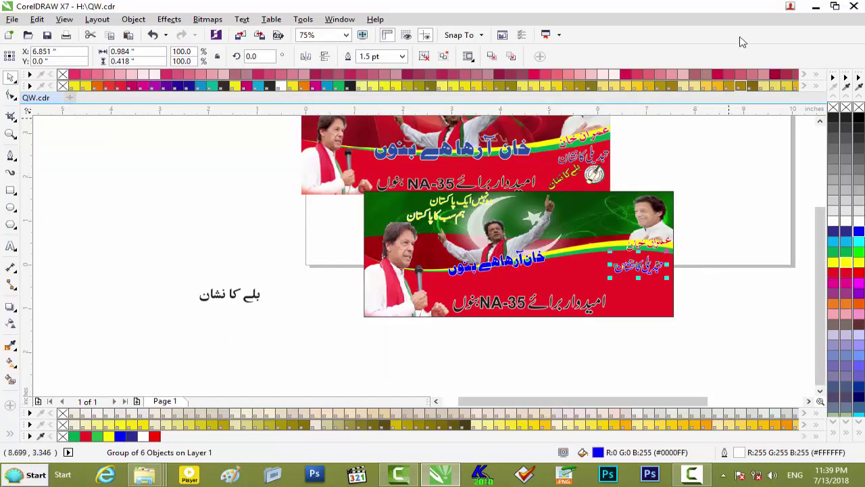
left_click(818, 8)
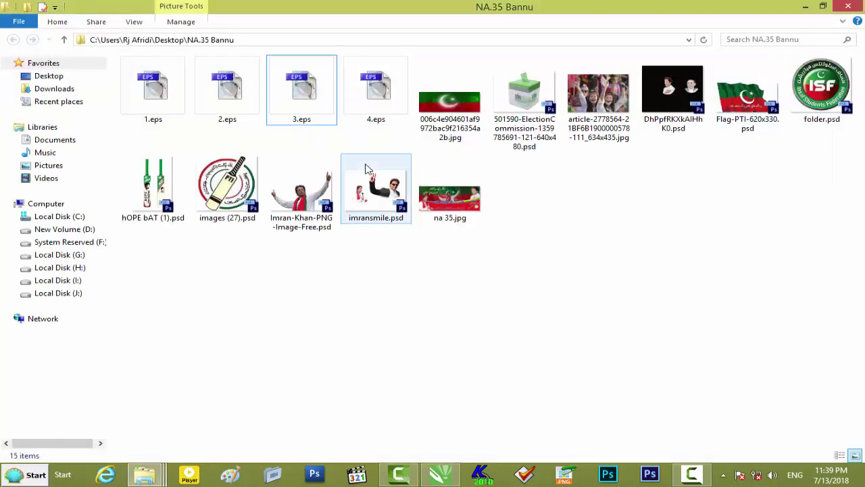
left_click_drag(229, 202, 608, 333)
scroll(700, 369, "up", 2)
left_click_drag(721, 193, 631, 310)
left_click_drag(533, 362, 624, 303)
left_click_drag(694, 244, 622, 295)
- Enlarge the round bat logo to about 0.654 by 0.694 inches and position it below تبدیلی کا نشان
scroll(638, 293, "up", 2)
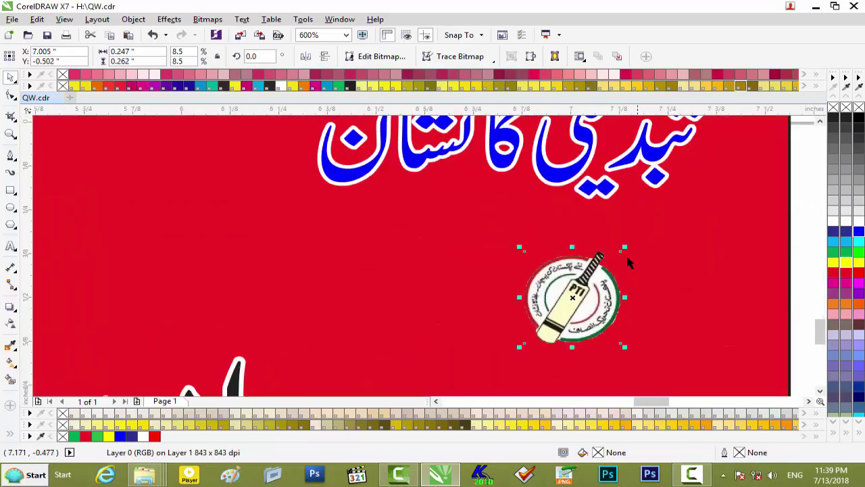
left_click_drag(627, 248, 730, 201)
left_click_drag(598, 287, 644, 285)
scroll(644, 286, "down", 1)
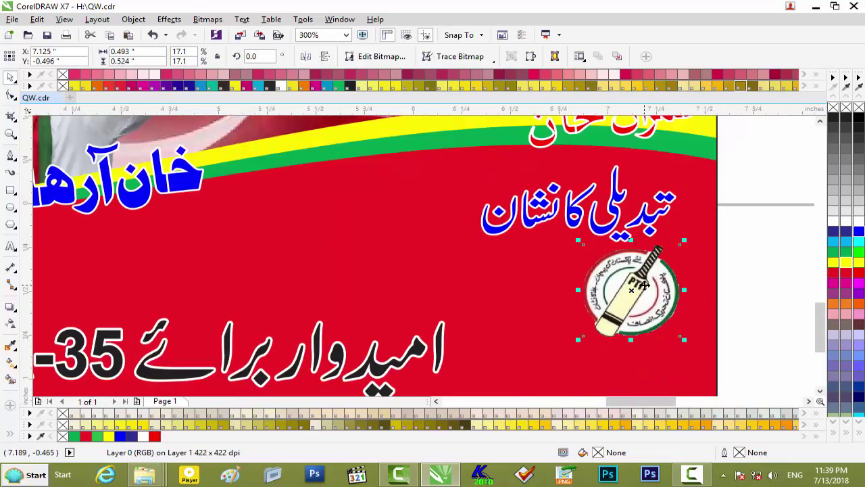
left_click_drag(685, 239, 709, 225)
left_click_drag(630, 280, 627, 305)
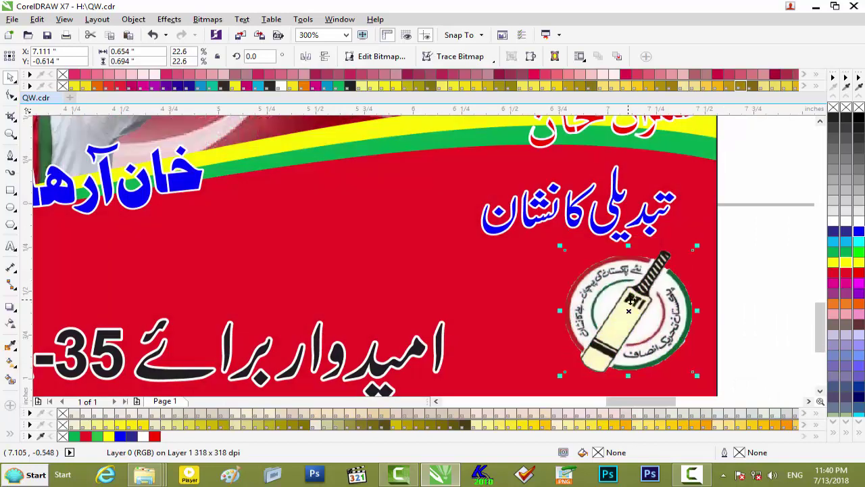
left_click(753, 286)
scroll(675, 284, "down", 1)
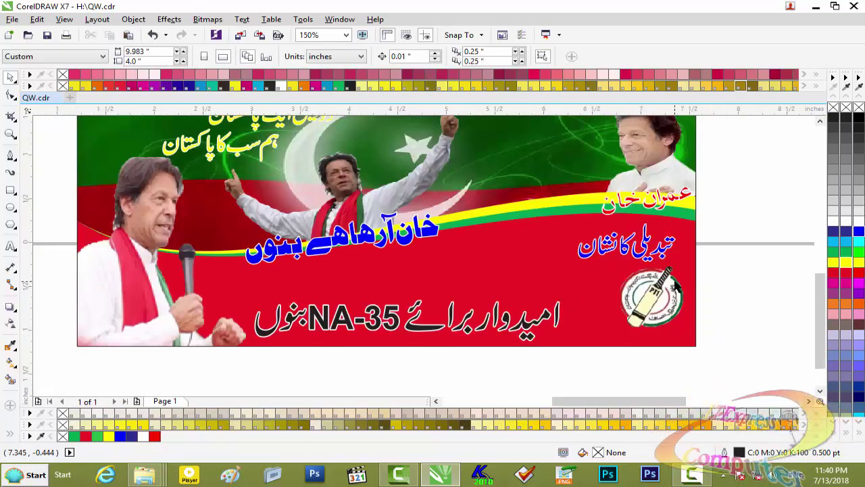
- Tighten the word spacing of the loose phrase بلے کا نشان by nudging its outer words toward the middle one
scroll(452, 280, "down", 1)
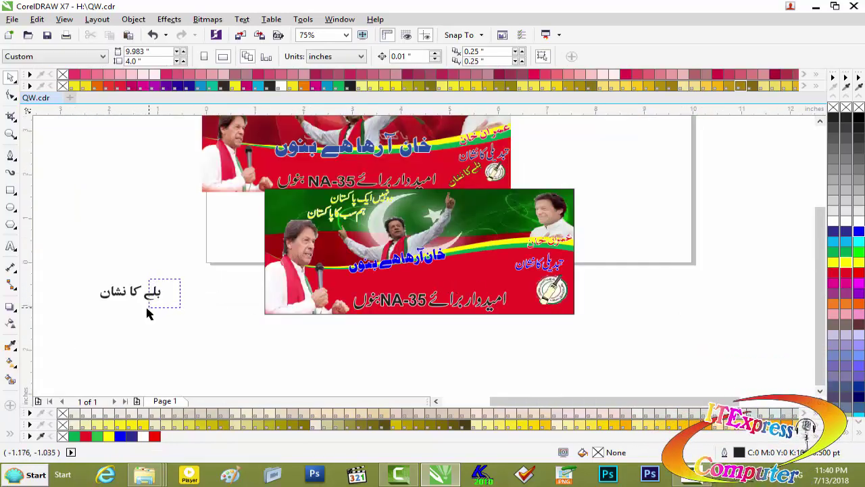
left_click_drag(140, 311, 144, 310)
key("Left")
left_click(187, 280)
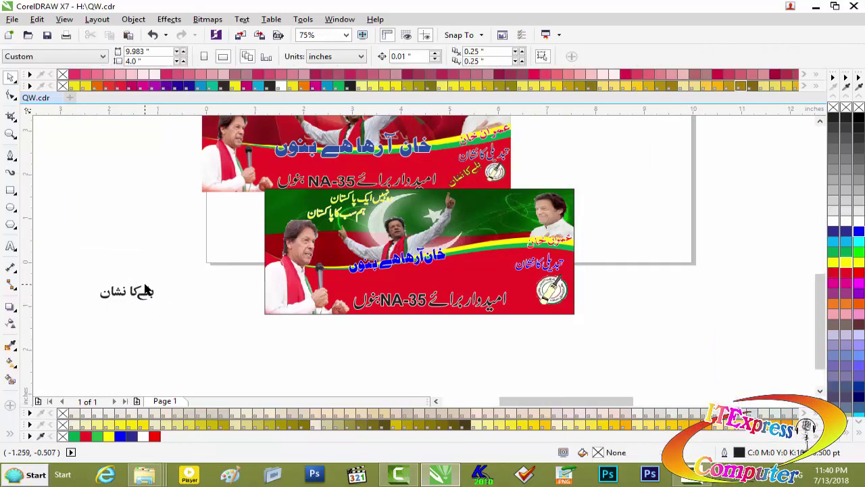
scroll(145, 290, "up", 1)
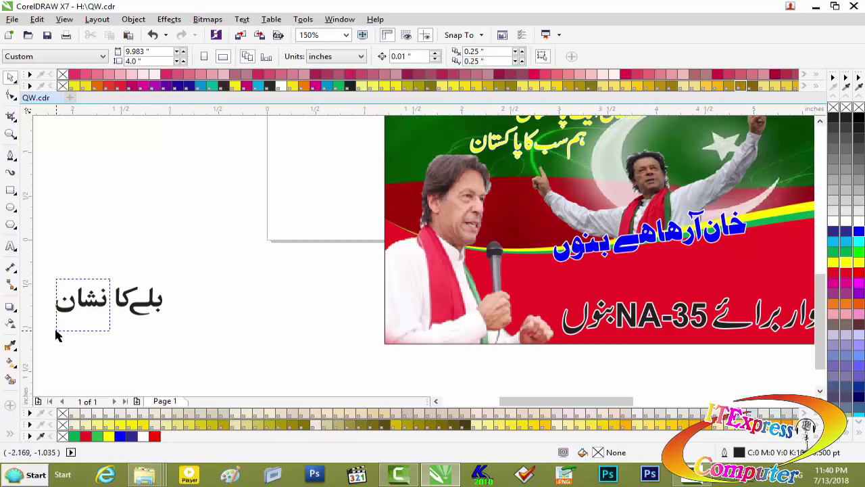
left_click_drag(56, 331, 54, 331)
key("Right")
left_click(234, 273)
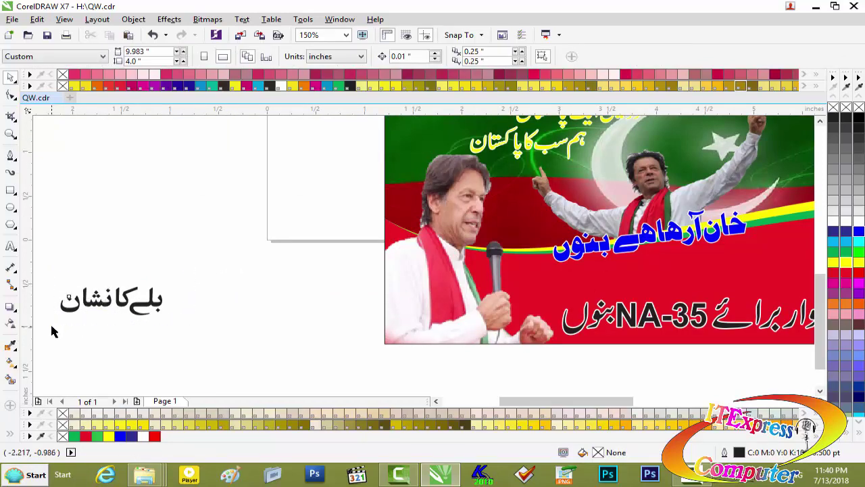
- Group the letters of بلے کا نشان and move the phrase onto the banner over the bat logo, in front of everything
left_click_drag(51, 326, 51, 325)
key("ctrl+g")
left_click(160, 295)
scroll(234, 291, "down", 1)
scroll(233, 290, "down", 1)
scroll(233, 290, "up", 1)
left_click_drag(169, 300, 582, 298)
scroll(582, 298, "up", 2)
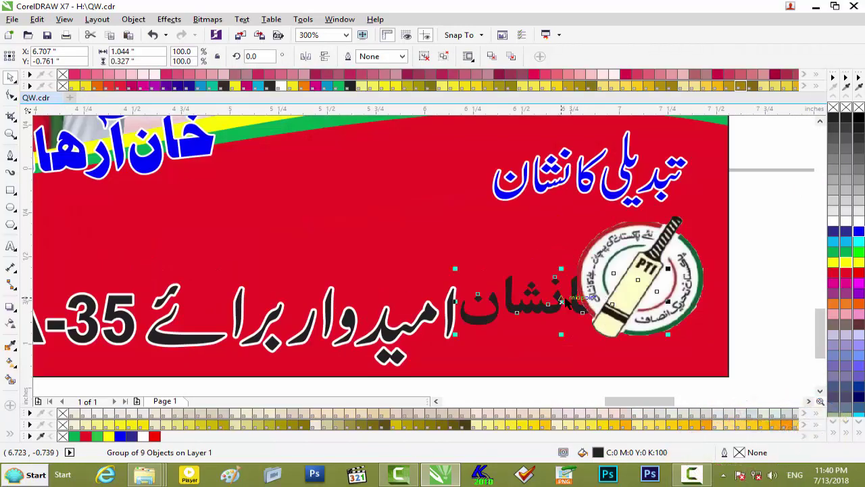
key("shift+Page_Up")
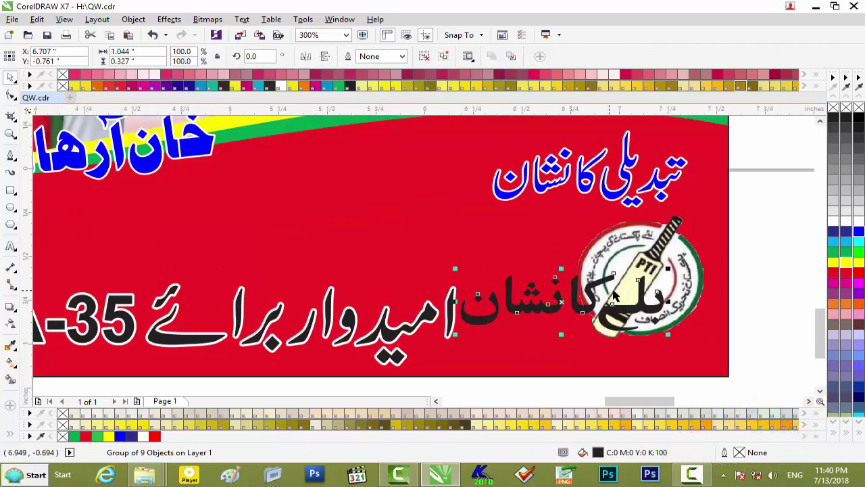
- Scale بلے کا نشان to about 59.6% and tilt it about 25.6° between the candidate line and the bat logo
left_click_drag(668, 270, 551, 208)
left_click(538, 258)
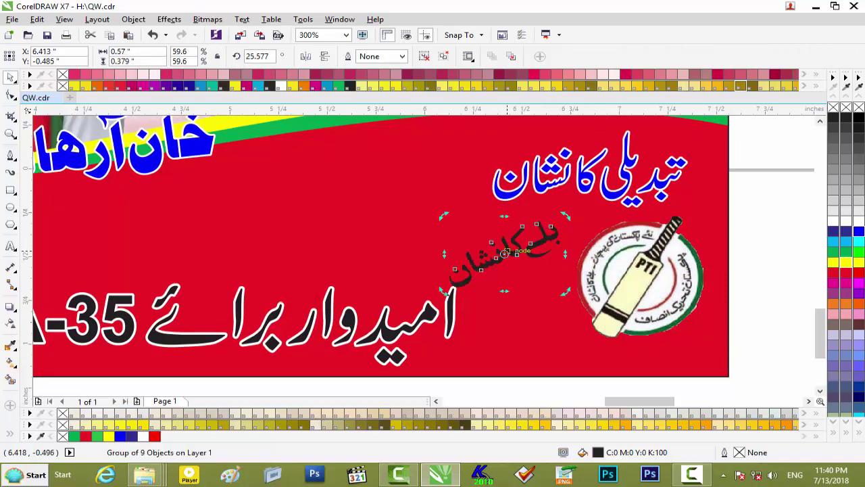
left_click(774, 288)
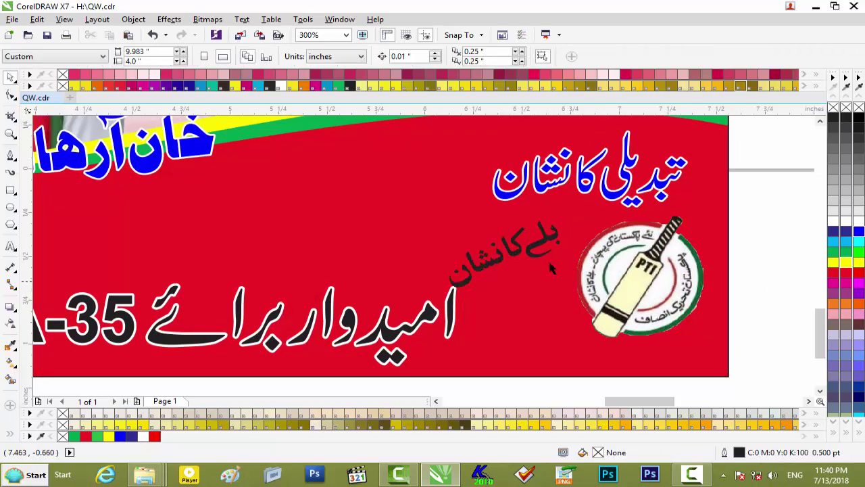
- Move بلے کا نشان closer to the bat logo and increase its tilt to about 34.5°
left_click(528, 249)
left_click(531, 248)
left_click_drag(531, 248, 550, 249)
left_click(567, 240)
left_click_drag(584, 217, 580, 209)
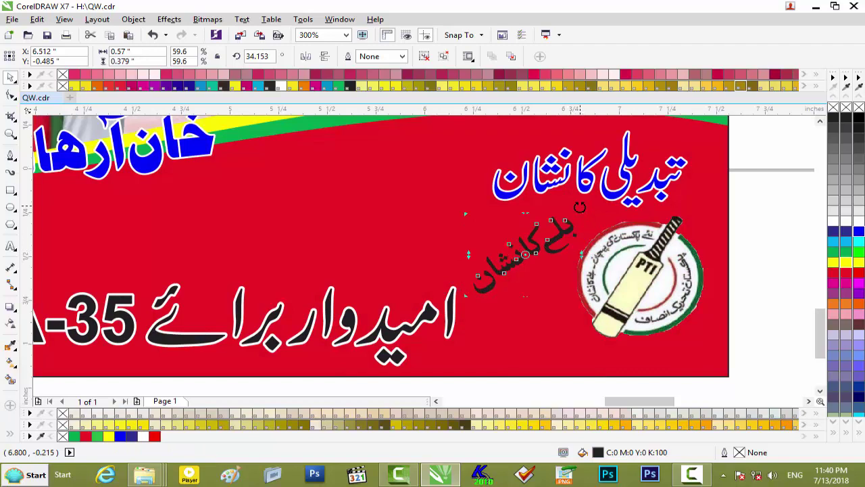
left_click(750, 249)
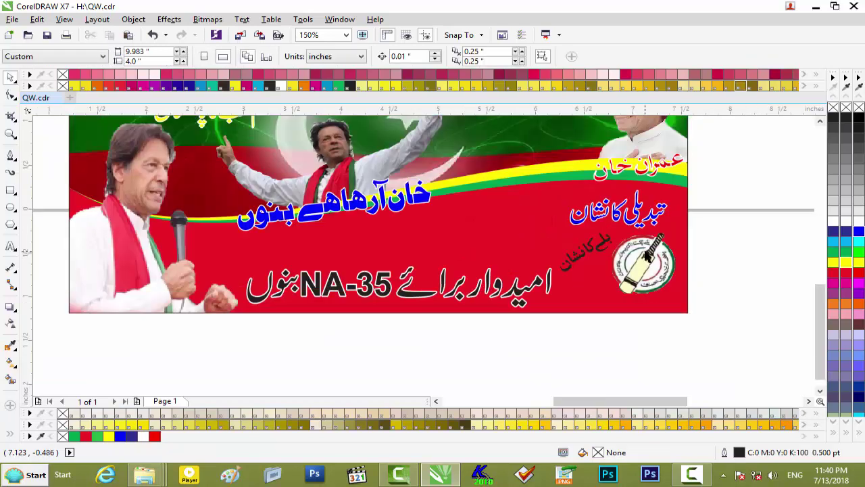
- Fill the tilted phrase بلے کا نشان with yellow (C:0 M:0 Y:100 K:0)
scroll(647, 255, "down", 1)
scroll(645, 255, "up", 2)
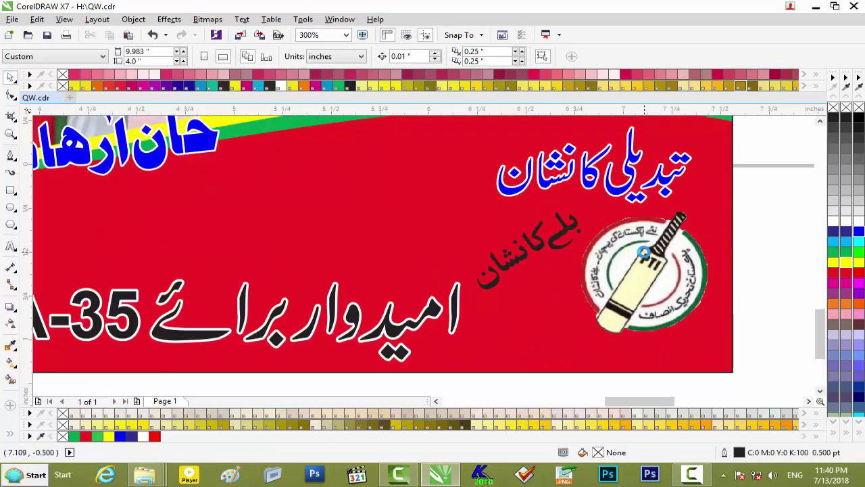
left_click(559, 237)
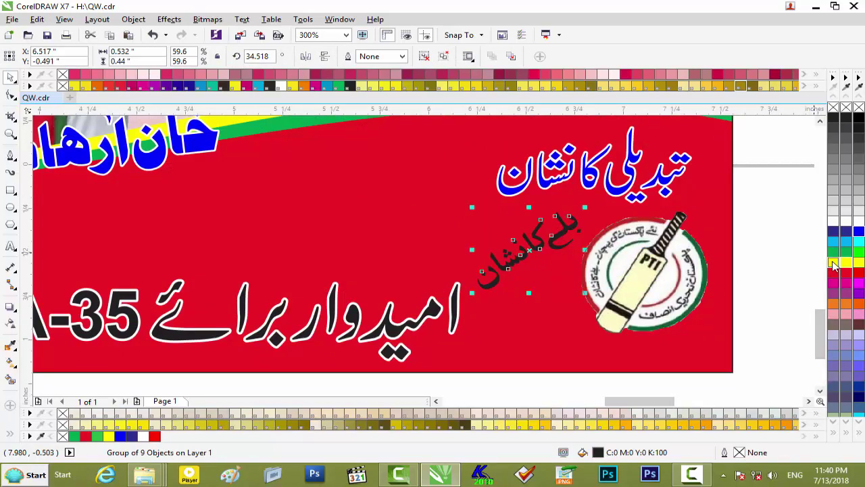
left_click(834, 263)
- Give بلے کا نشان a black 1.5 pt outline with rounded corners and caps, placed behind the fill and scaling with the object
key("F12")
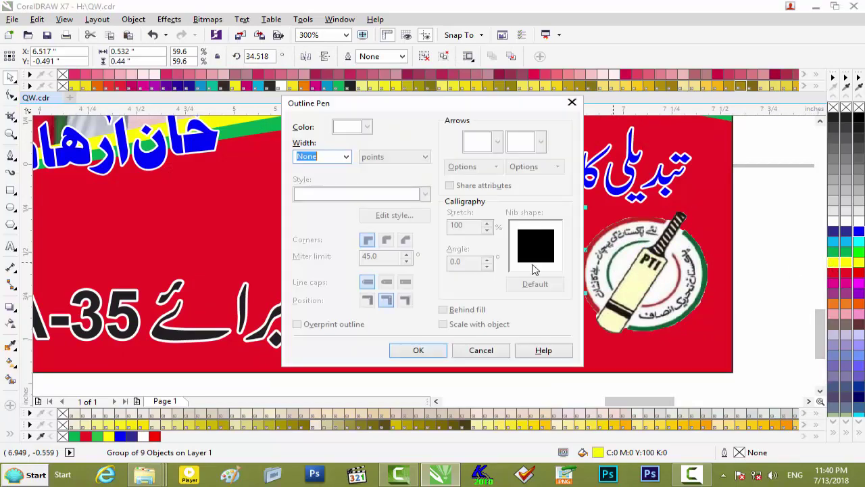
left_click(346, 157)
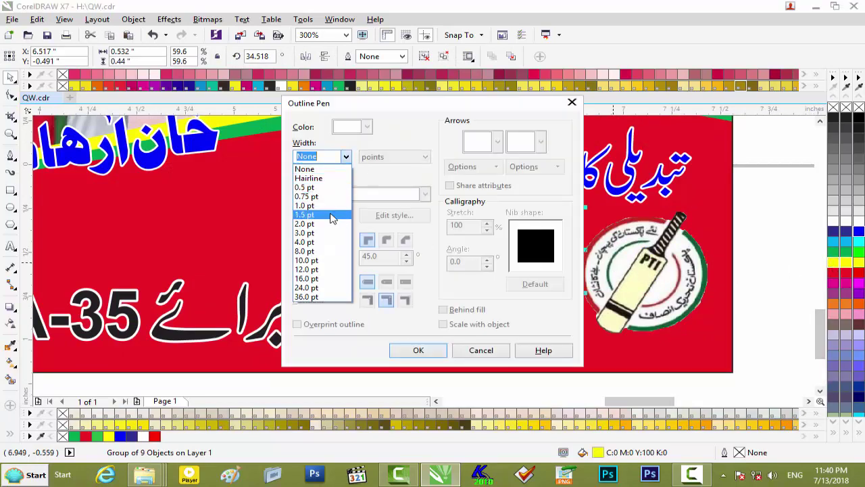
left_click(332, 215)
left_click(368, 127)
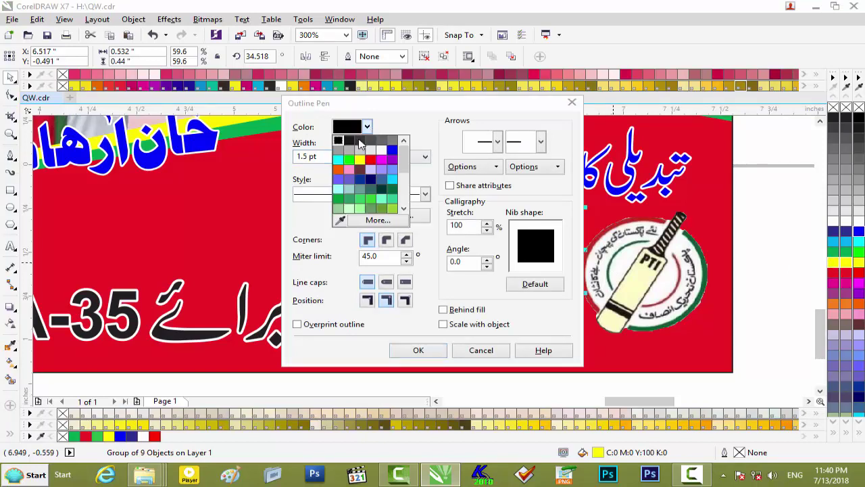
left_click(384, 255)
left_click(386, 239)
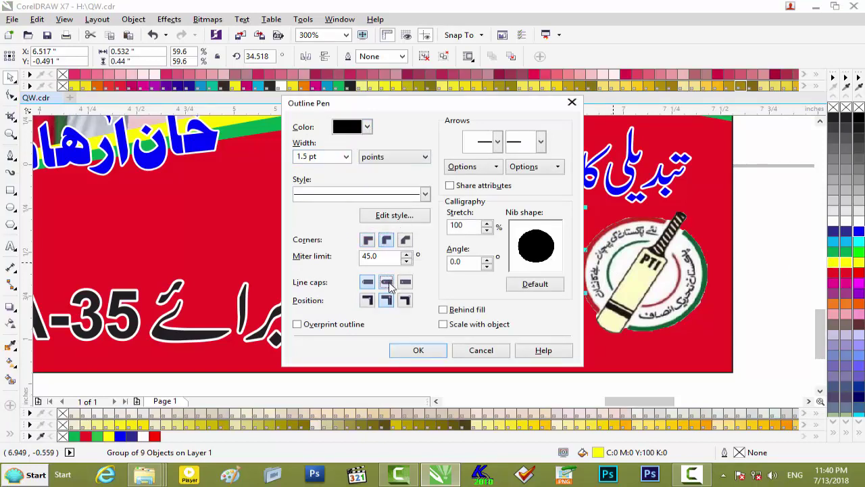
left_click(449, 309)
left_click(462, 325)
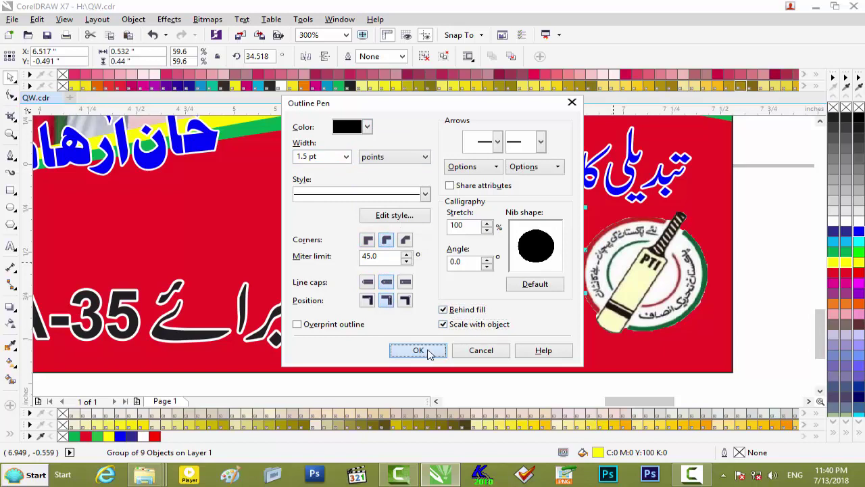
left_click(418, 350)
left_click(755, 271)
- Move the original reference banner bitmap beside the new banner, clear of it on the side of the speaker with the microphone
scroll(755, 270, "down", 3)
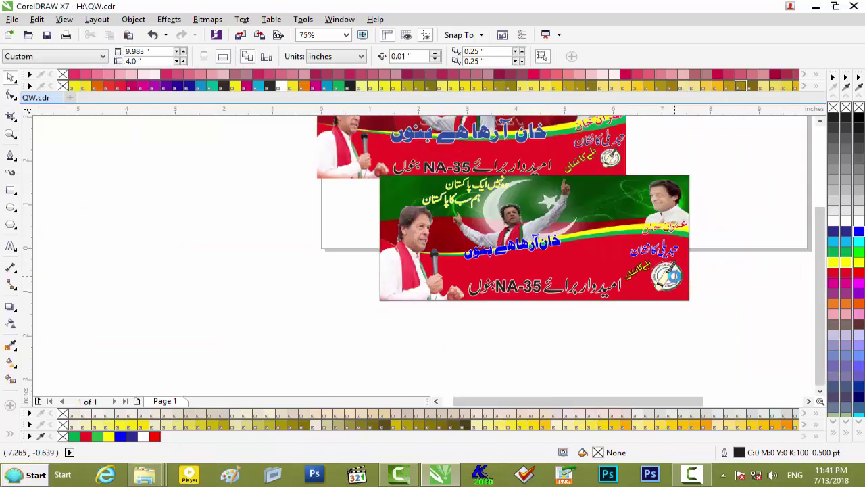
left_click_drag(511, 139, 233, 244)
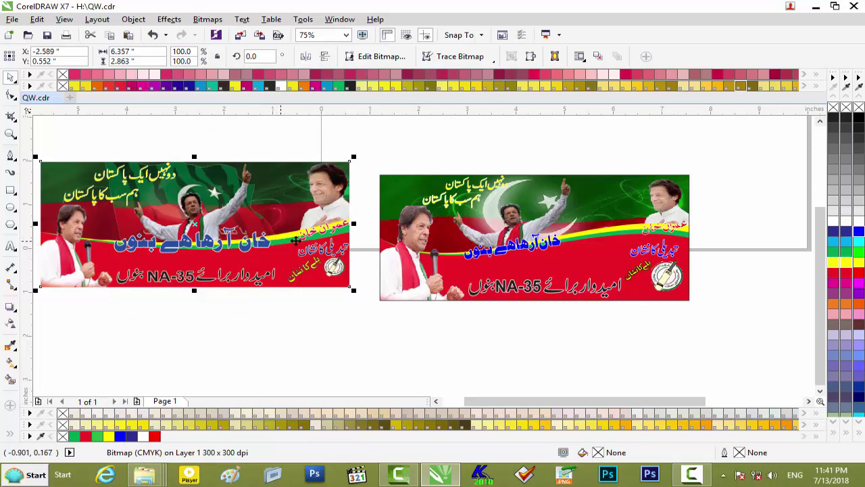
- Delete the original reference banner bitmap
key("Delete")
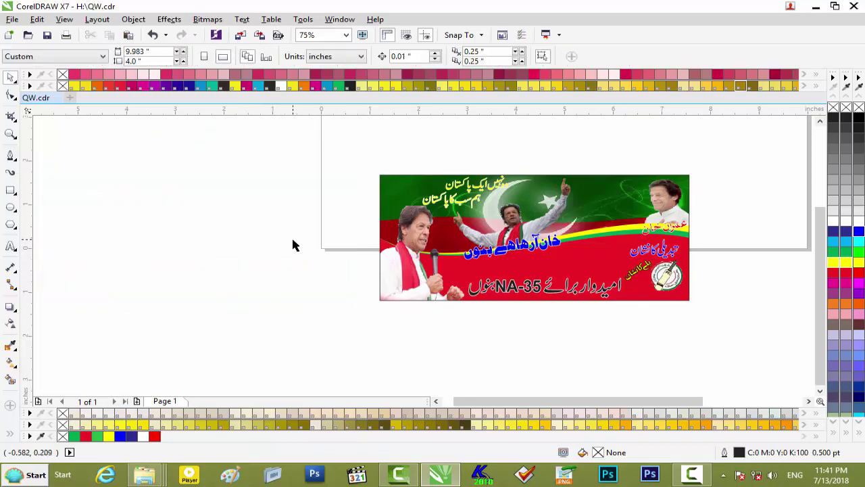
- Bring 4.eps from the NA.35 Bannu folder onto the canvas beside the banner, and delete its slogan artwork again
left_click(815, 6)
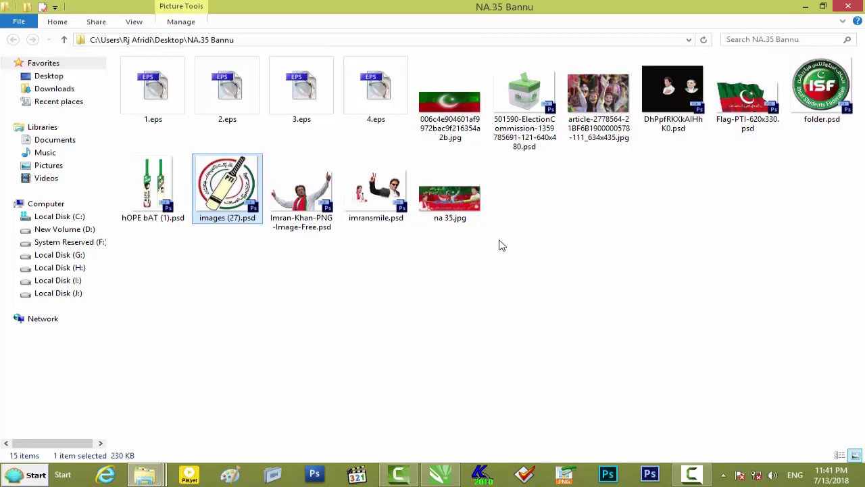
left_click_drag(367, 115, 220, 295)
left_click(378, 295)
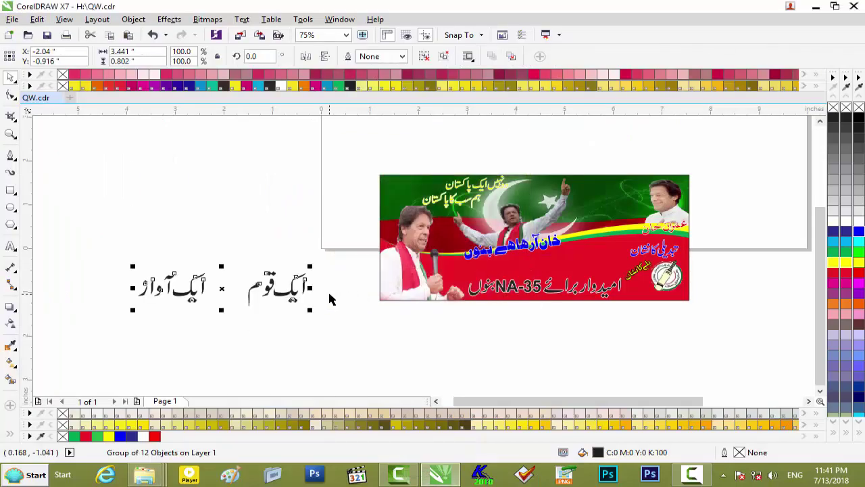
left_click(330, 288)
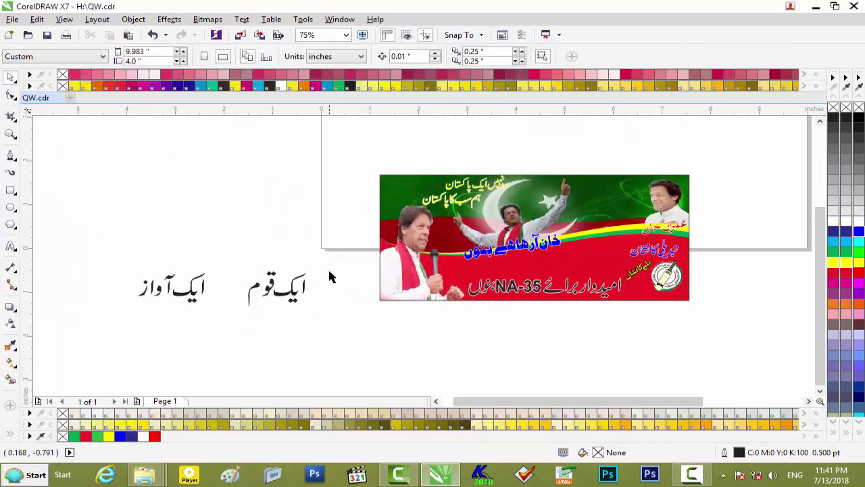
left_click(285, 294)
key("Delete")
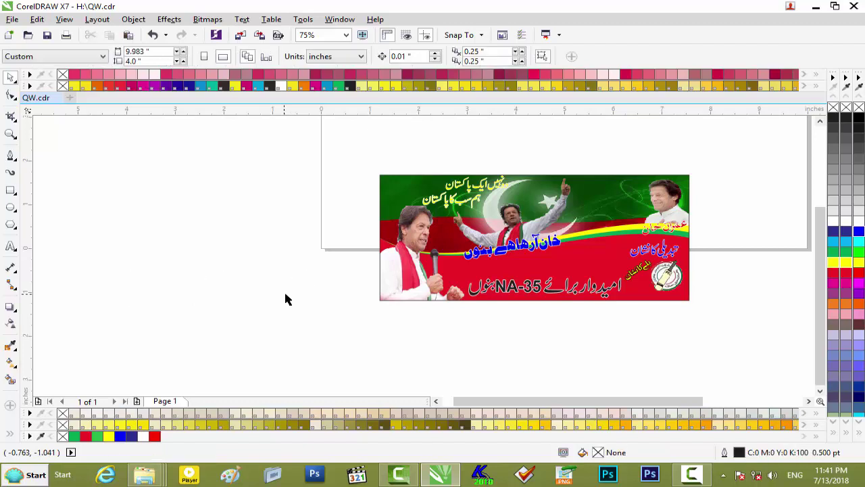
- Place Flag-PTI-620x330.psd from the NA.35 Bannu folder over the banner's centre, enlarged to about 160.4%
left_click(816, 6)
left_click(571, 214)
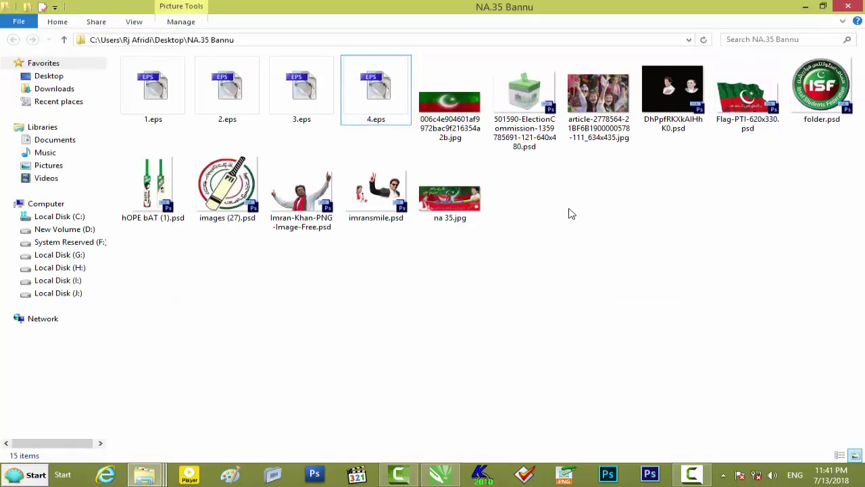
left_click_drag(747, 95, 683, 153)
scroll(548, 189, "up", 2)
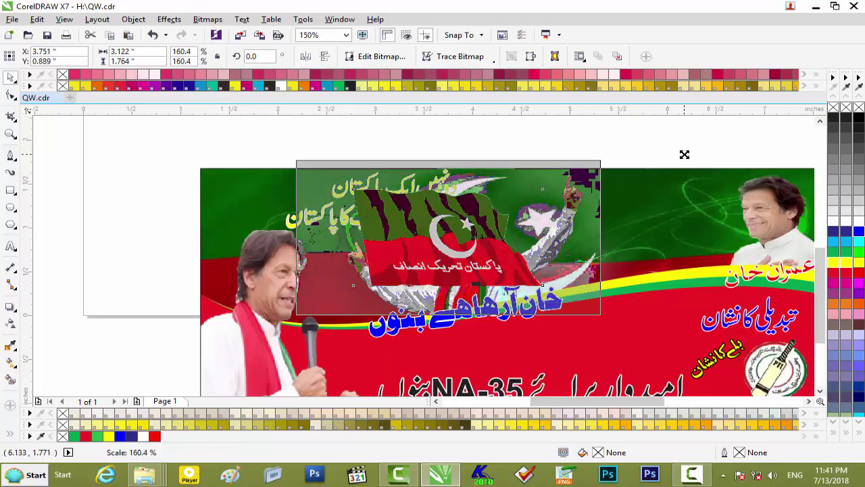
left_click_drag(472, 244, 502, 254)
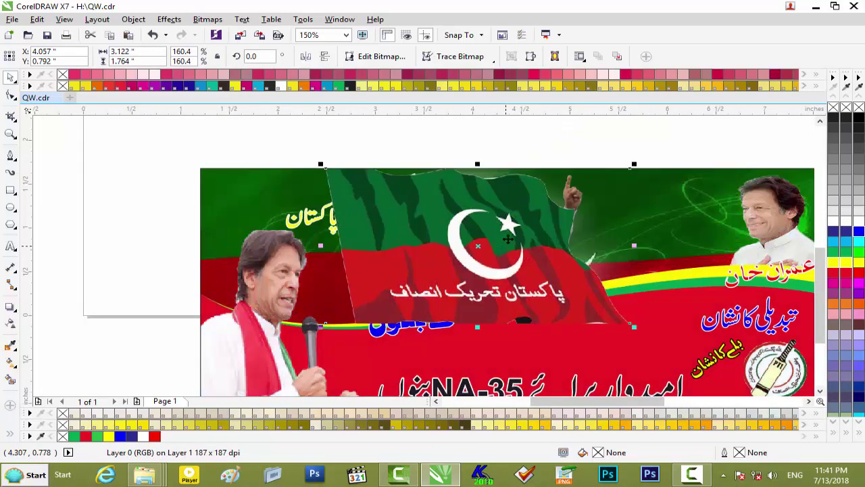
- PowerClip the party flag image inside the banner rectangle
right_click(482, 252)
left_click(539, 126)
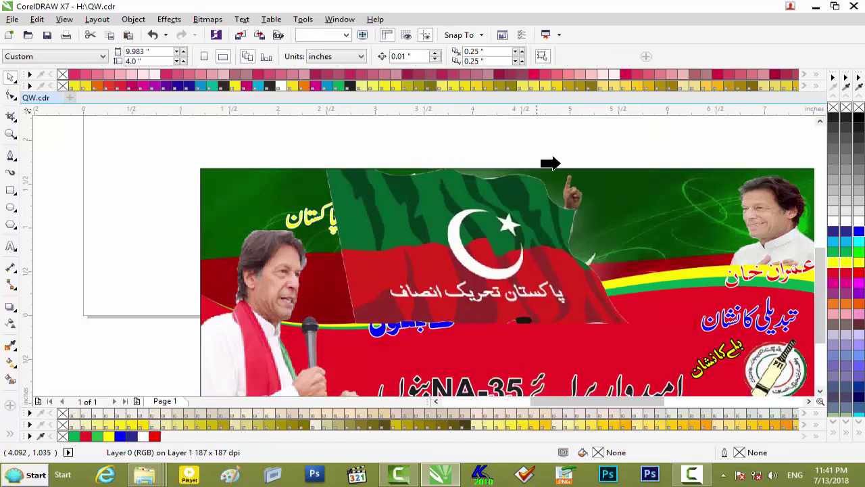
left_click(600, 203)
left_click(480, 258)
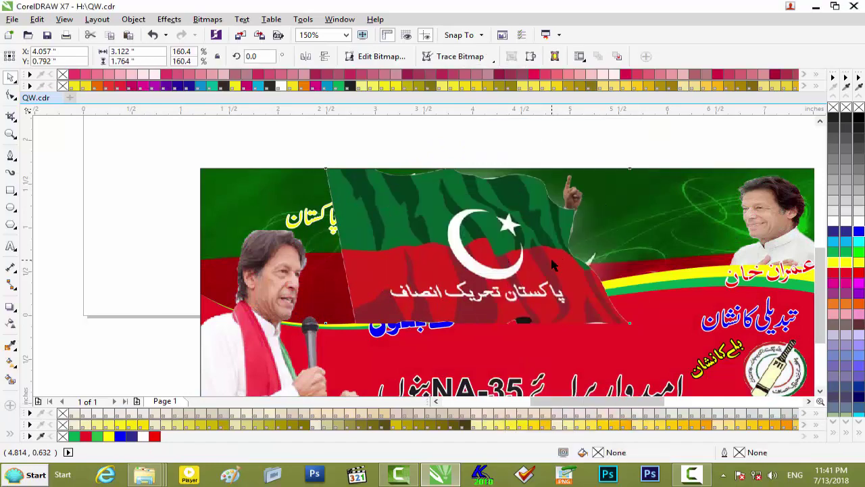
right_click(548, 262)
left_click(617, 128)
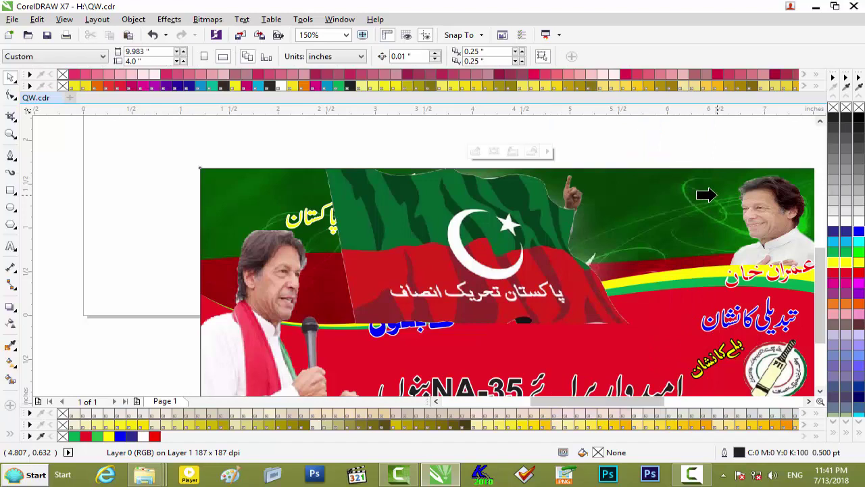
left_click(699, 193)
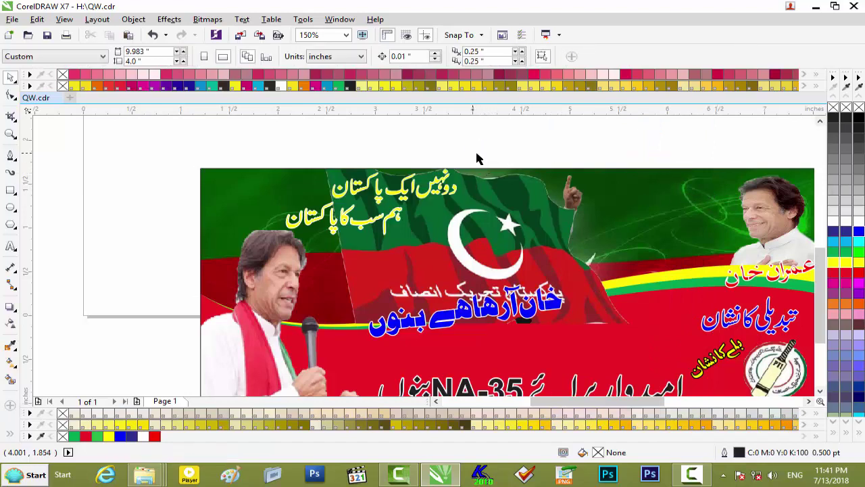
- Open the banner's PowerClip contents and try stacking the raised-arms cutout and the party flag in front of the background
left_click(475, 152)
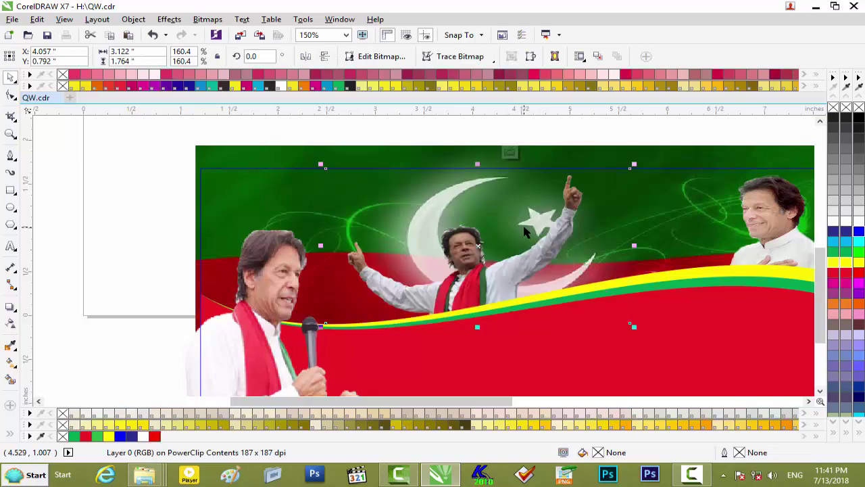
key("shift+Page_Down")
left_click(536, 251, "shift")
key("shift+Page_Up")
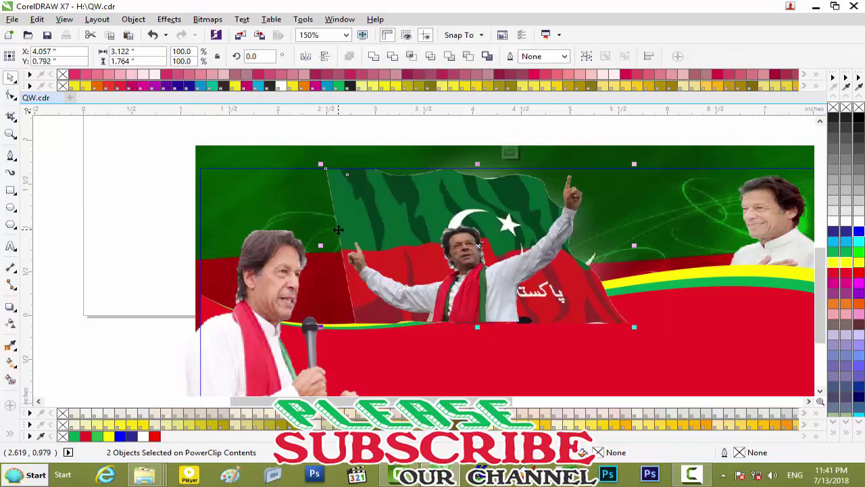
- Undo the stacking changes made to the flag and the raised-arms cutout, and return to the whole banner
key("ctrl+z")
key("ctrl+z")
key("ctrl+z")
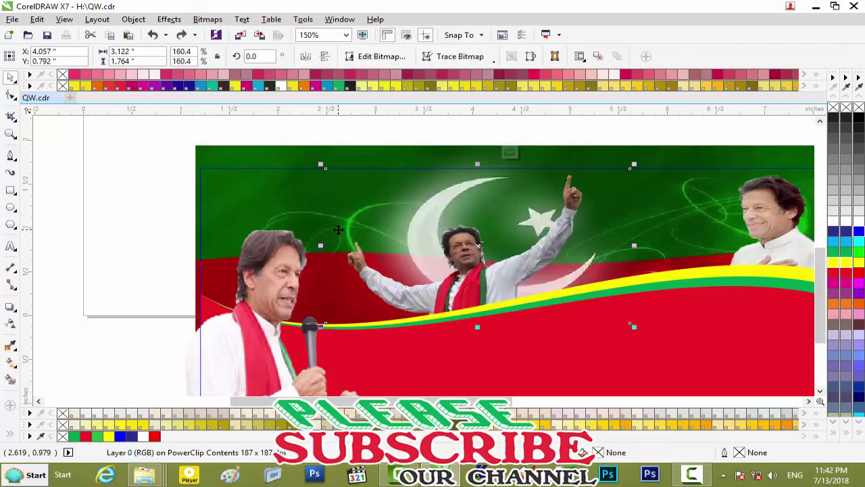
key("ctrl+z")
key("ctrl+z")
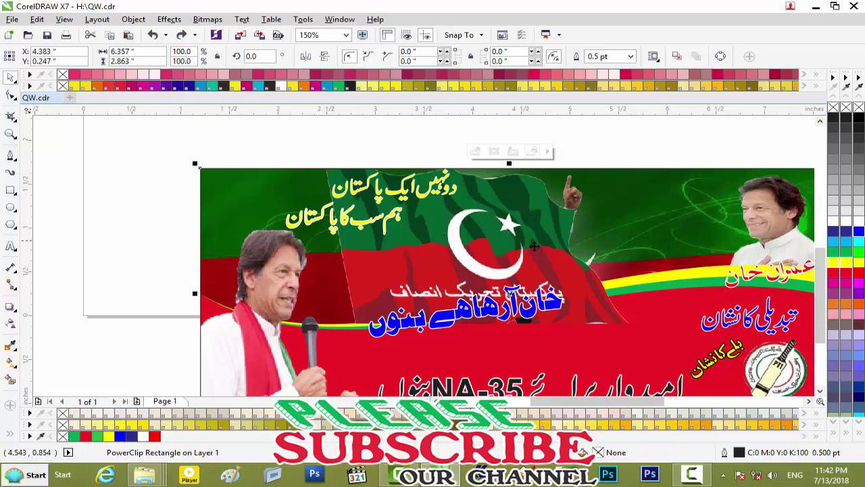
left_click(251, 141)
left_click(558, 277)
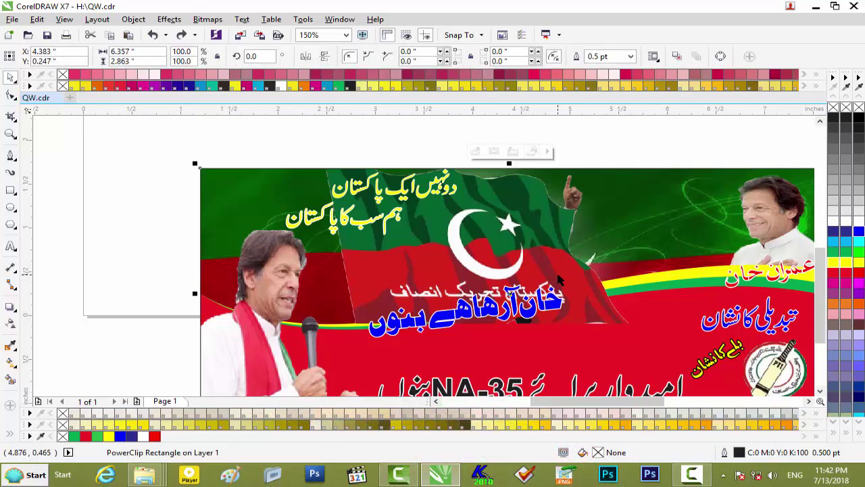
key("ctrl+shift+z")
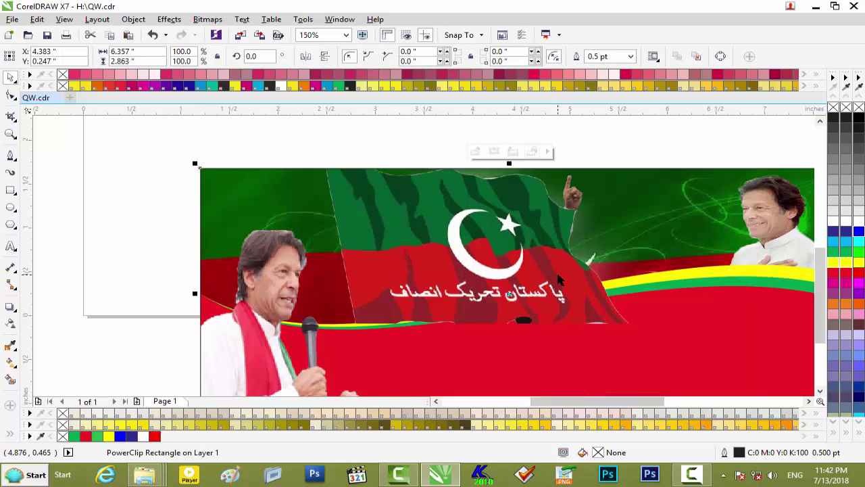
left_click(598, 143)
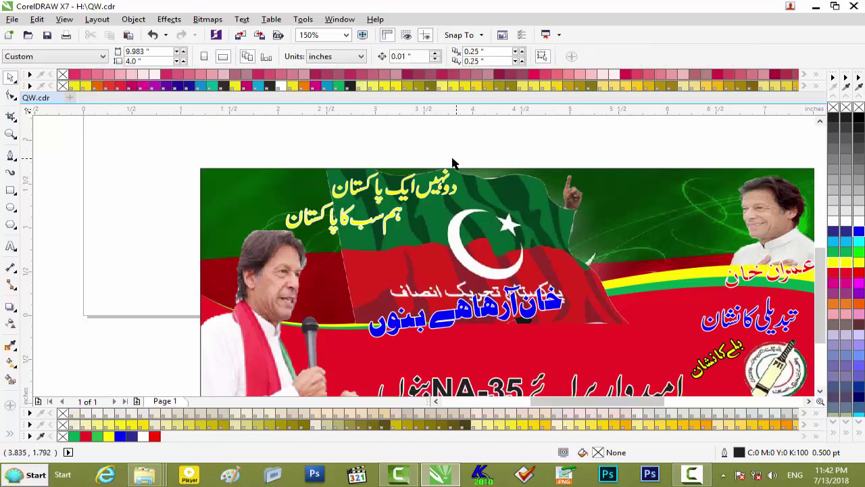
- Reopen the banner's PowerClip contents and try the party flag at the back and the front of the stack
left_click(492, 245)
left_click(477, 151)
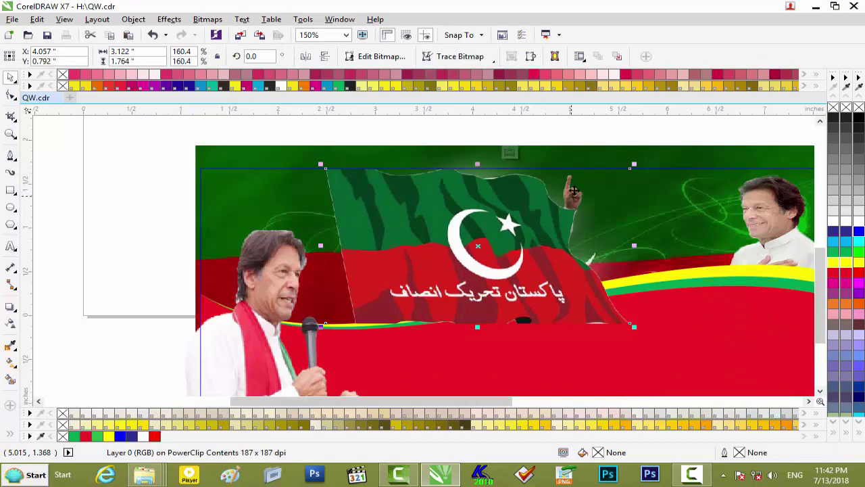
left_click(593, 136)
left_click(574, 198)
key("shift+Page_Down")
key("shift+Page_Up")
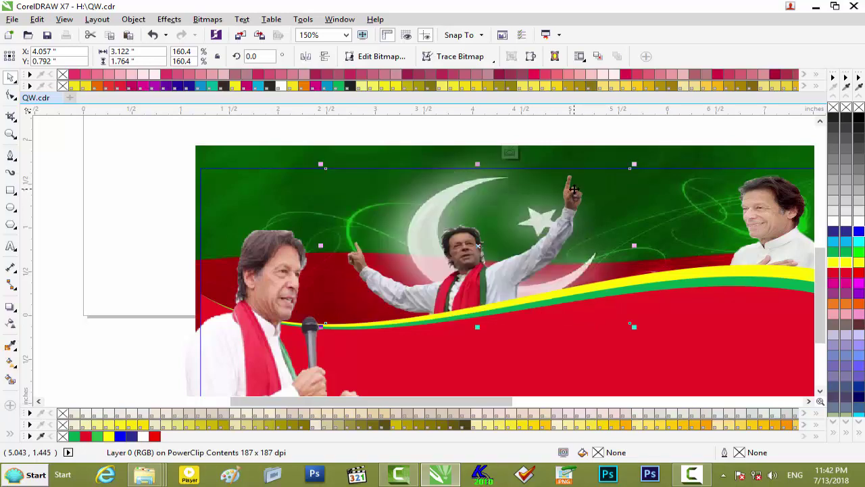
- Try the green-and-red crescent background and the party flag alternately at the front and back of the PowerClip contents
left_click(641, 215)
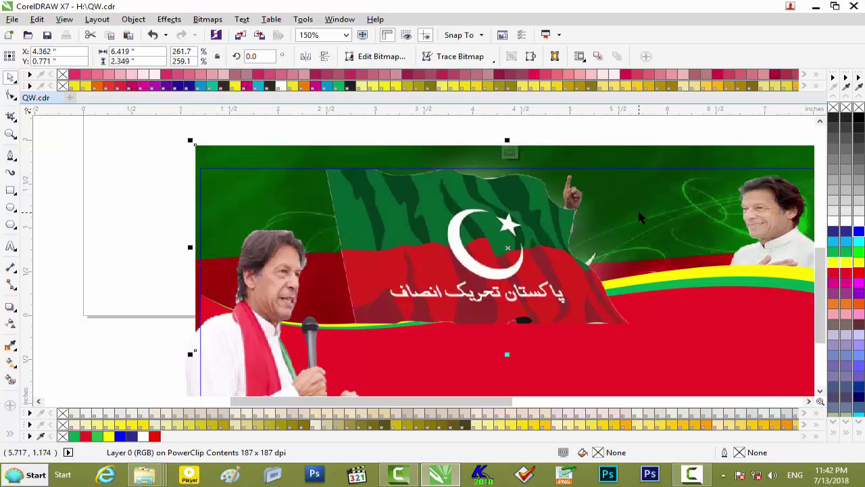
key("shift+Page_Up")
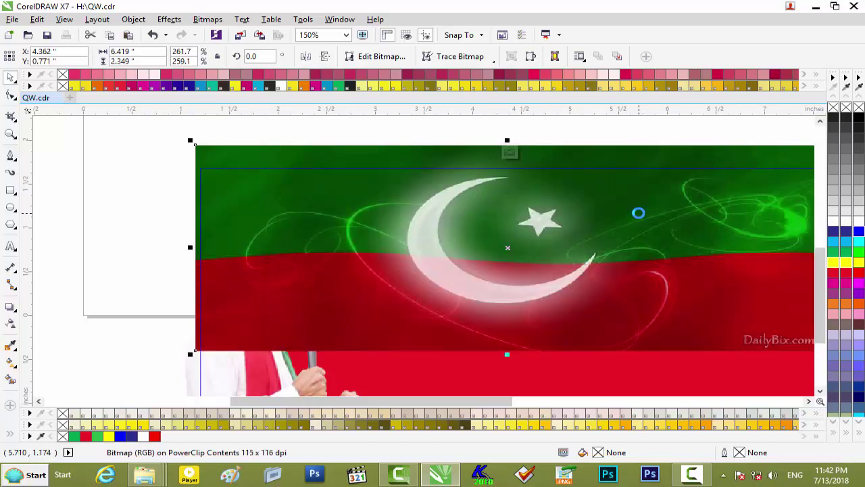
key("shift+Page_Down")
key("shift+Page_Up")
key("shift+Page_Down")
left_click(554, 267)
key("shift+Page_Down")
key("shift+Page_Up")
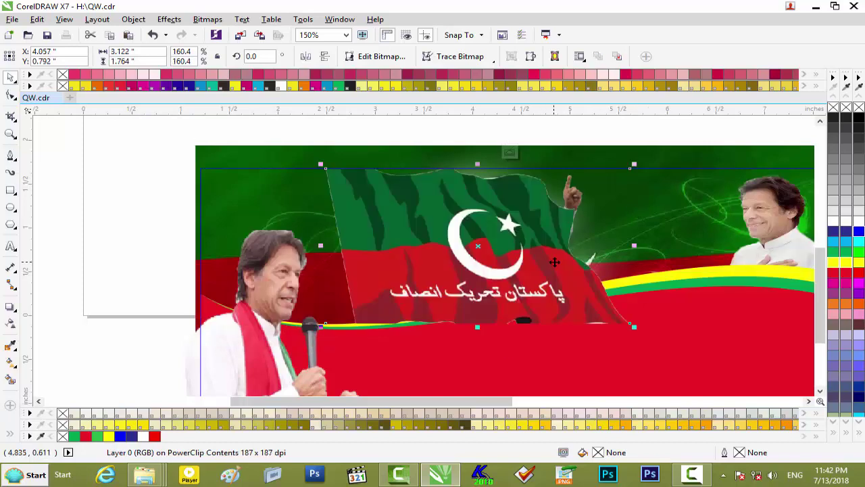
- Send the party flag to the back of the PowerClip contents and deselect it
left_click(576, 138)
left_click(570, 194)
key("shift+Page_Down")
key("shift+Page_Up")
key("shift+Page_Down")
key("shift+Page_Up")
key("shift+Page_Down")
key("Escape")
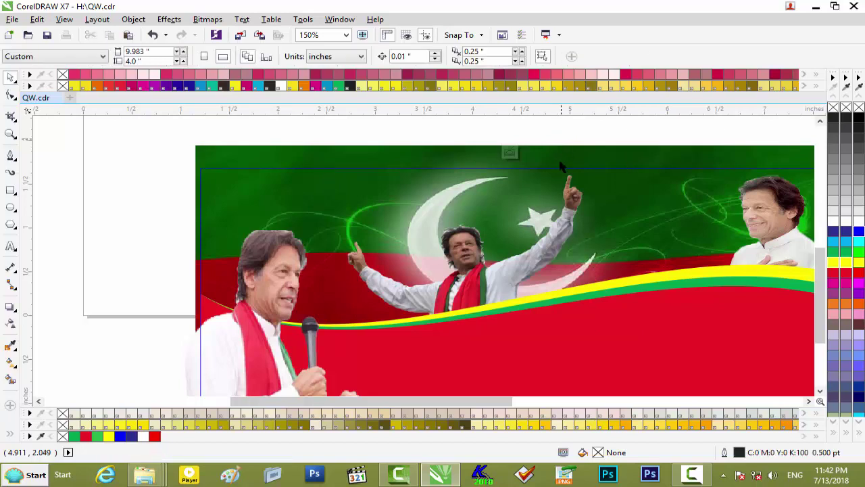
- Bring the raised-arms cutout to the front of the PowerClip contents and finish editing them
left_click(571, 200)
key("shift+Page_Down")
key("shift+Page_Up")
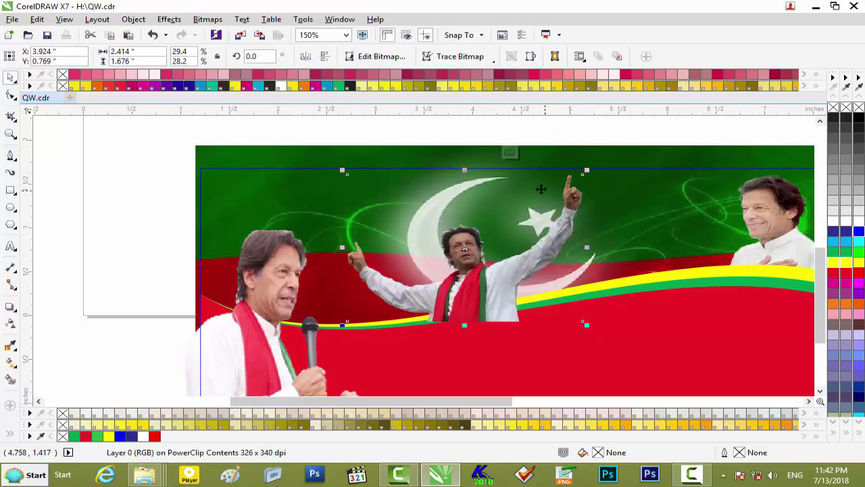
left_click(510, 153)
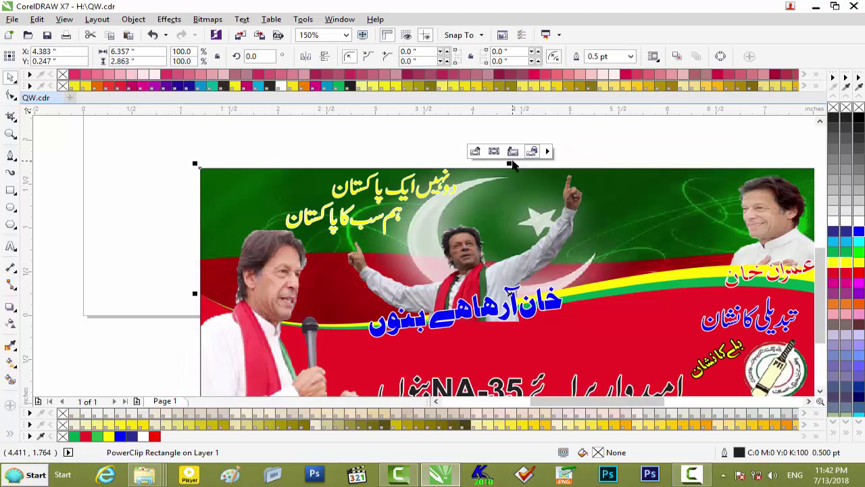
- Send the crescent background image behind the party flag inside the PowerClip, finish editing, and check the result
left_click(474, 150)
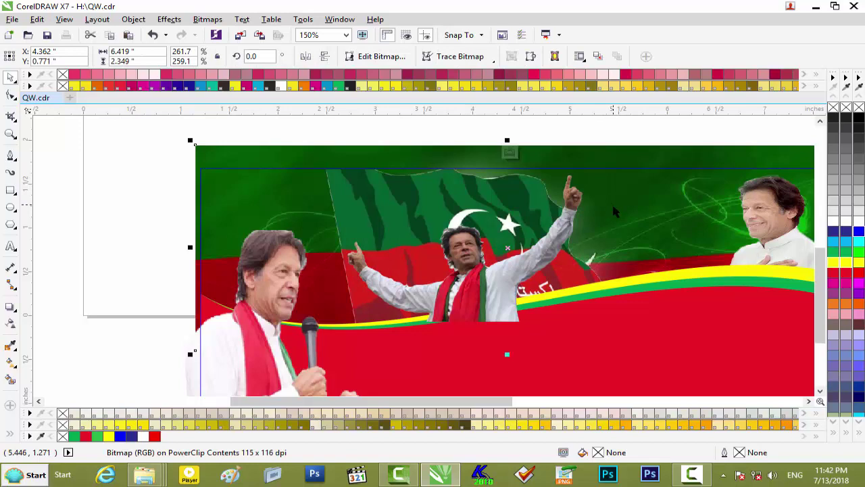
left_click(512, 153)
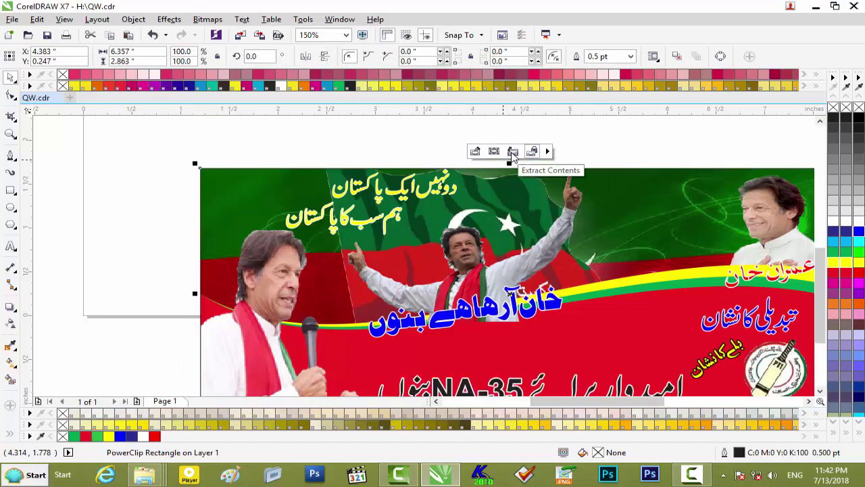
scroll(534, 261, "up", 2)
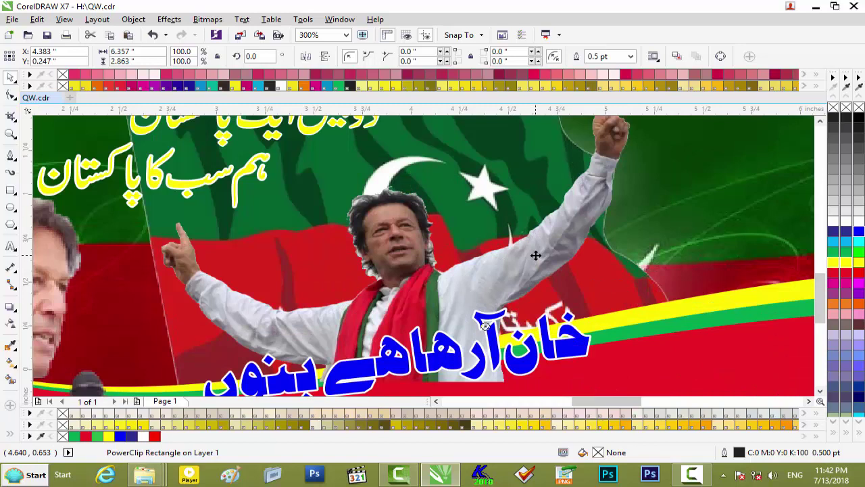
scroll(474, 200, "down", 2)
scroll(473, 200, "up", 1)
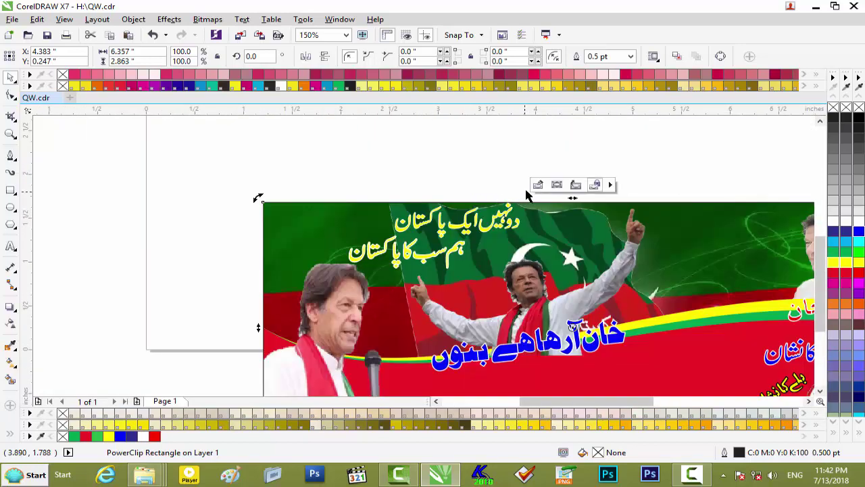
- Reopen the PowerClip contents and bring the red wave with its yellow and green stripes to the front
left_click(538, 184)
left_click_drag(816, 244, 459, 356)
scroll(652, 263, "down", 1)
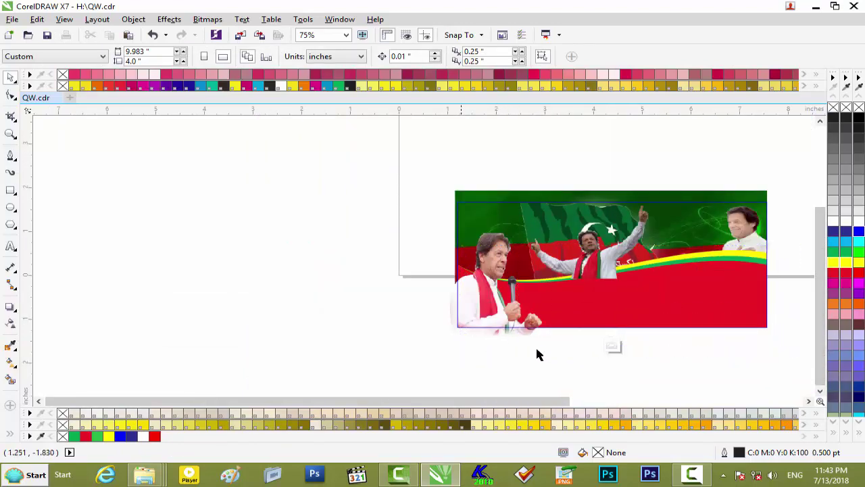
left_click(640, 279)
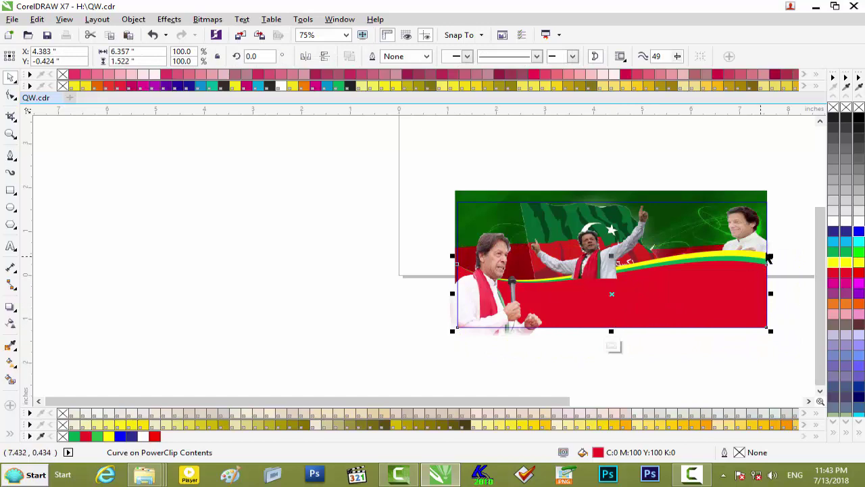
left_click_drag(792, 249, 426, 360)
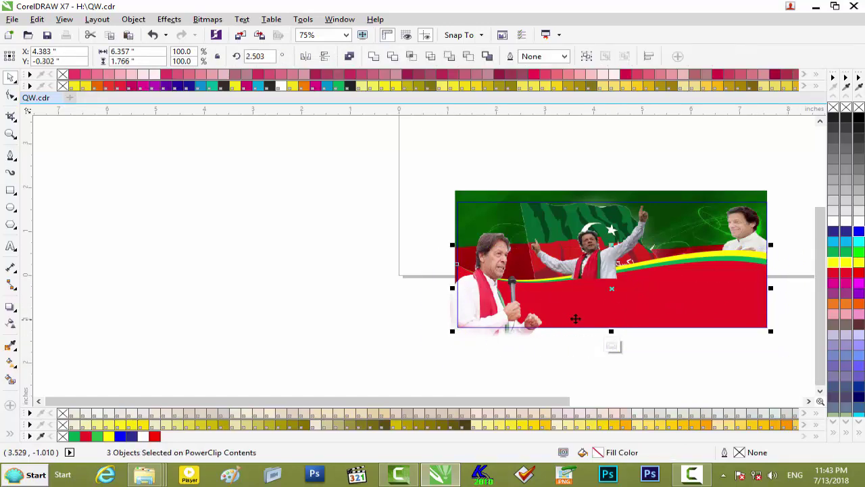
scroll(575, 318, "up", 1)
key("shift+Page_Down")
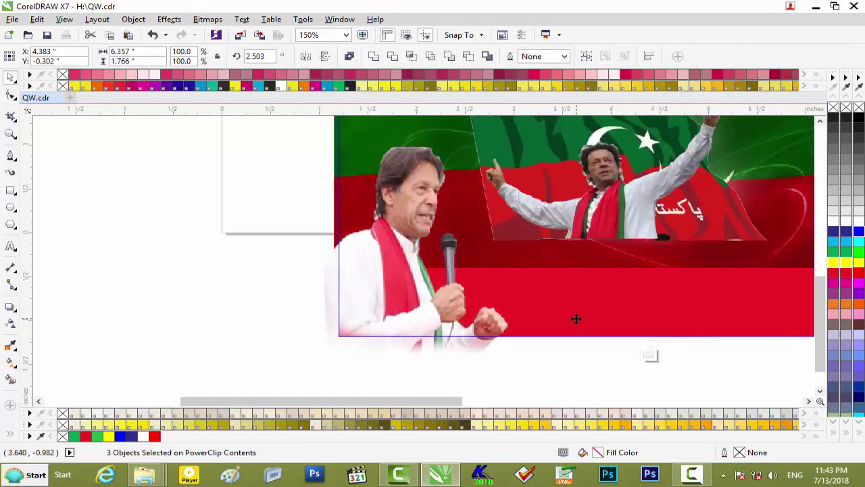
key("shift+Page_Up")
left_click_drag(819, 284, 817, 250)
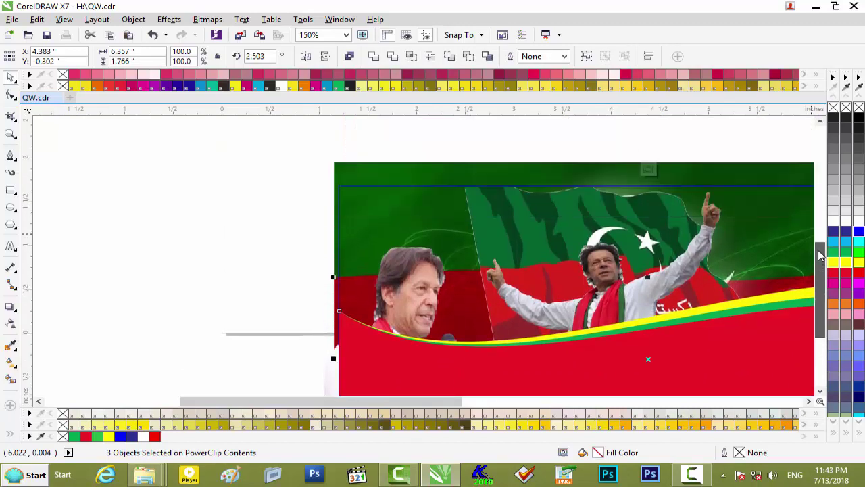
- Reduce the party flag's height to about 1.7 inches and bring the cutout with the microphone to the front
left_click(483, 204)
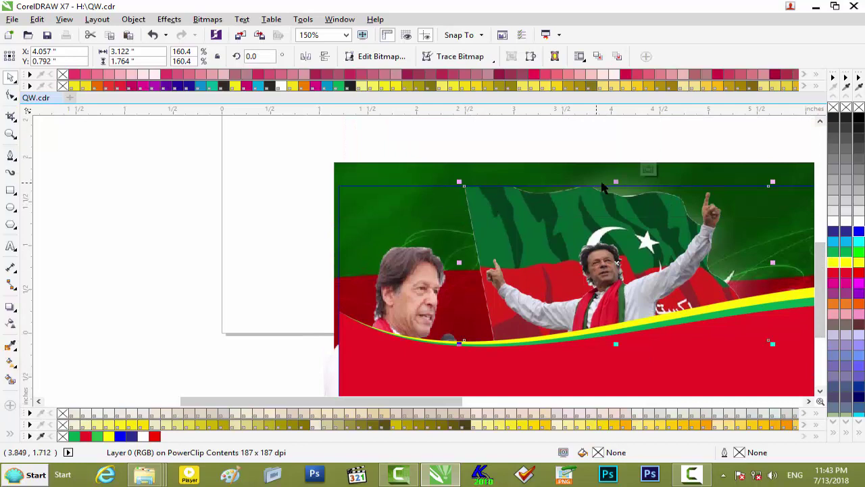
left_click_drag(616, 181, 616, 186)
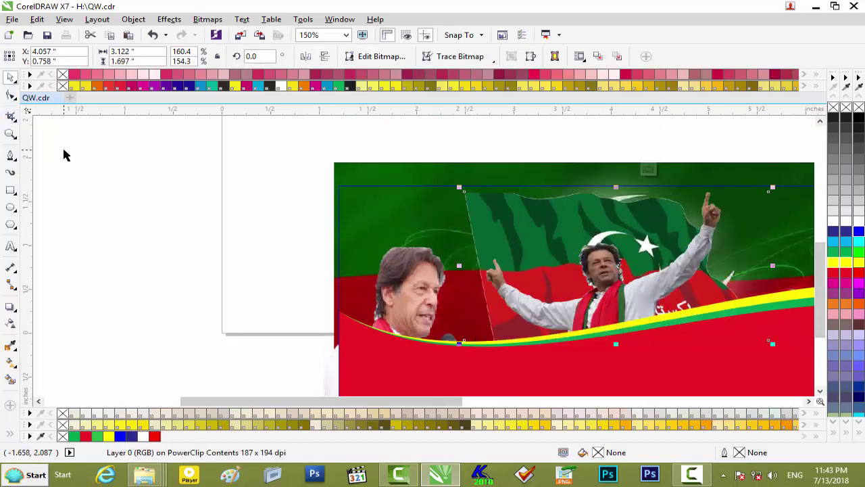
left_click(406, 303)
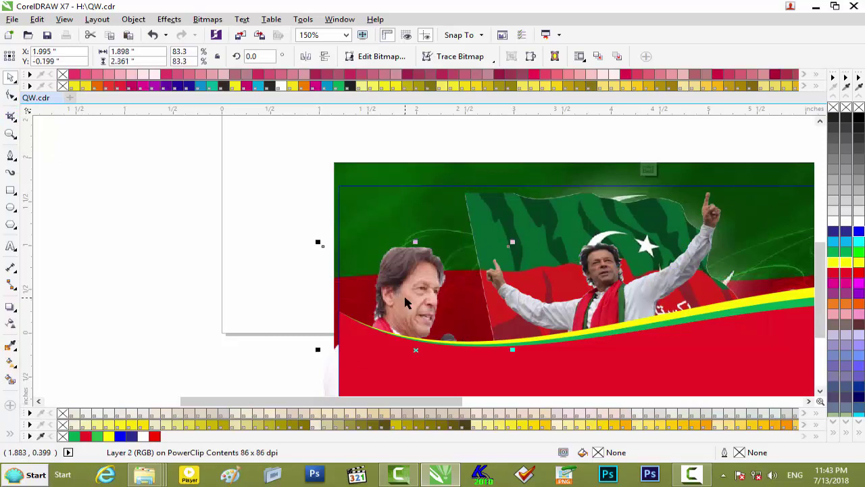
key("shift+Page_Up")
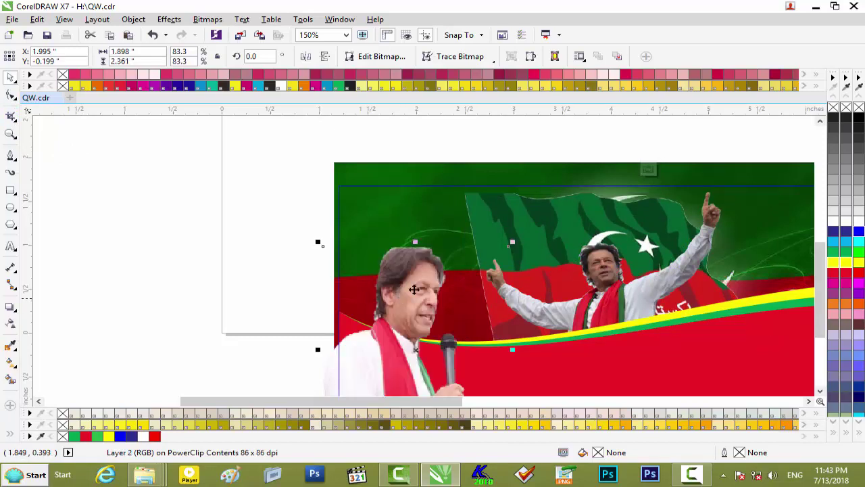
- Stretch the raised-arms cutout to about 2.78 inches wide, make it slightly taller, and skew its raised-finger side upward
left_click(540, 230)
left_click_drag(603, 185, 602, 179)
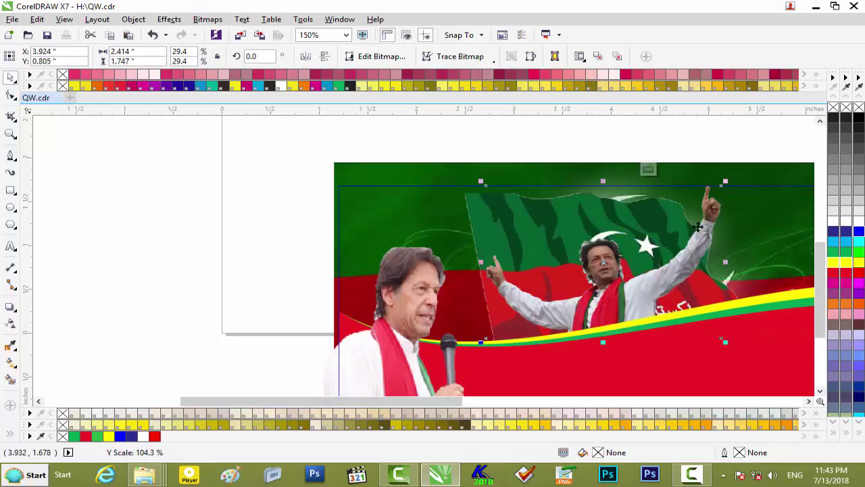
left_click_drag(729, 261, 769, 261)
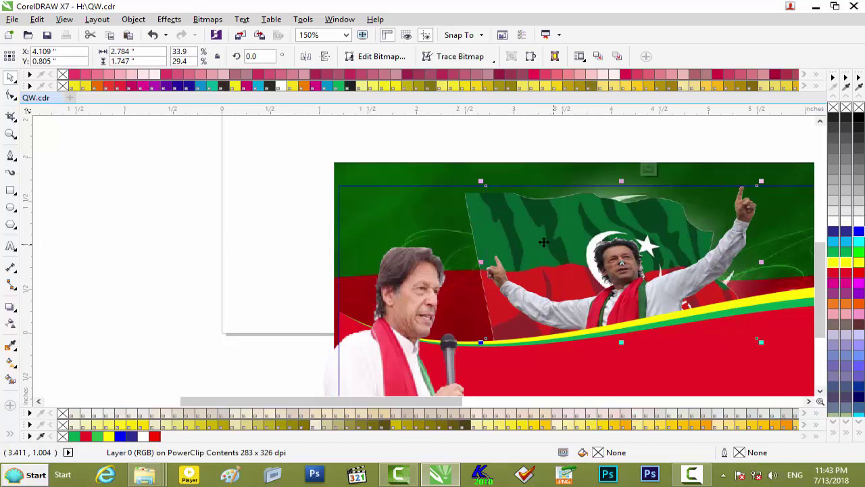
left_click(540, 220)
left_click_drag(481, 266, 479, 252)
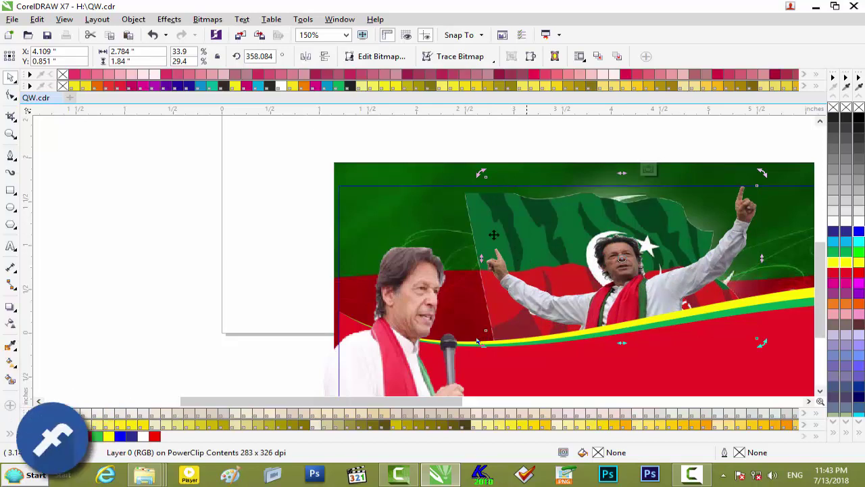
left_click(463, 141)
- Skew the party flag vertically by about 1.4° so that its pole side rises to the banner's upper edge
left_click(466, 203)
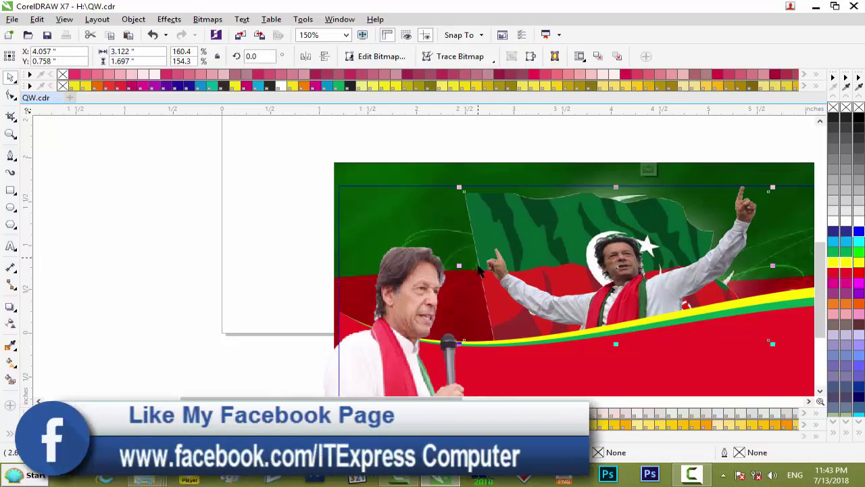
left_click(476, 200)
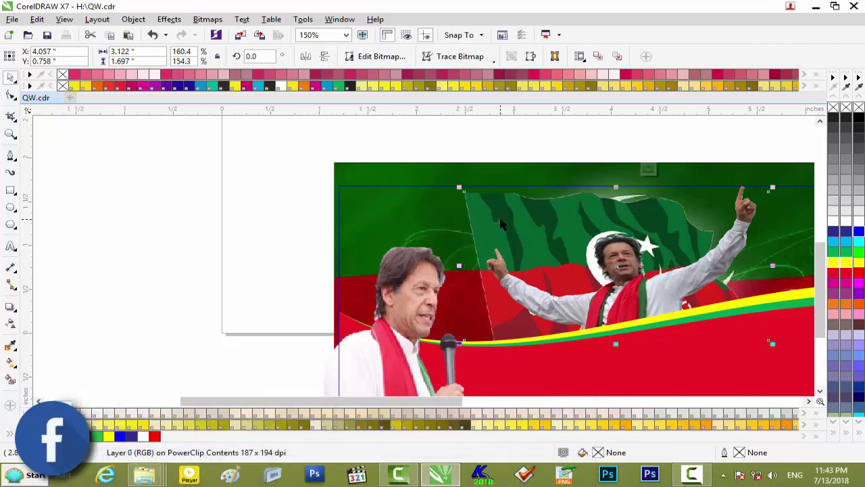
left_click(493, 223)
left_click(472, 202)
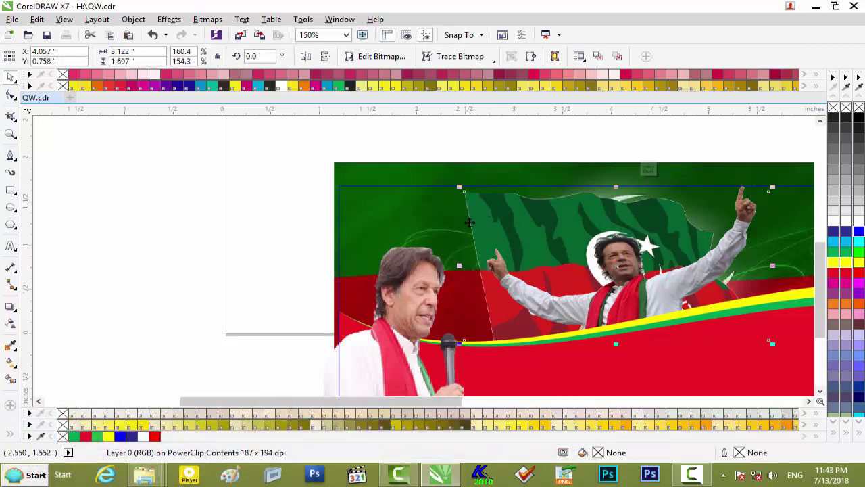
left_click(619, 266)
left_click_drag(460, 265, 460, 262)
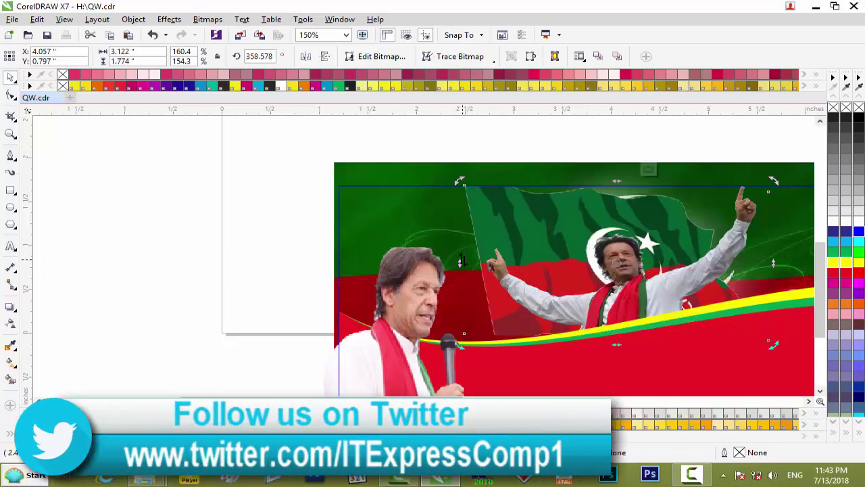
- Undo a trial move of the raised-arms cutout and shift the party flag slightly down behind it
left_click_drag(659, 231, 657, 240)
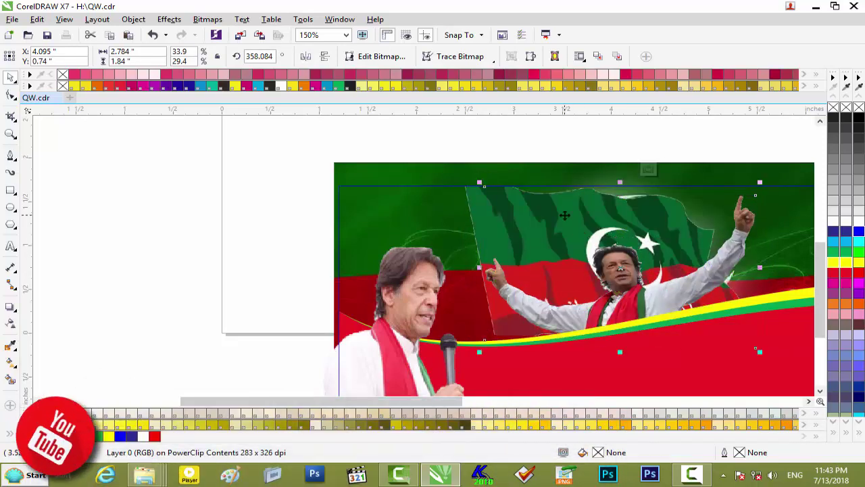
key("ctrl+z")
left_click(528, 156)
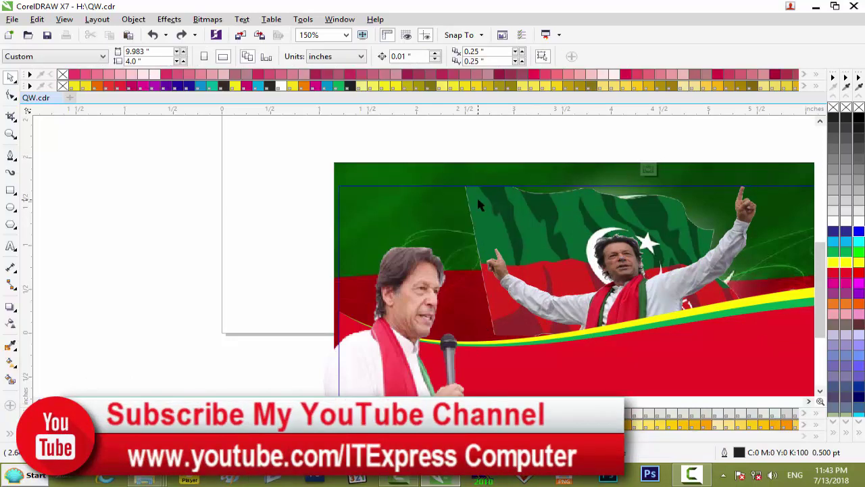
left_click(470, 195)
left_click_drag(470, 194, 470, 198)
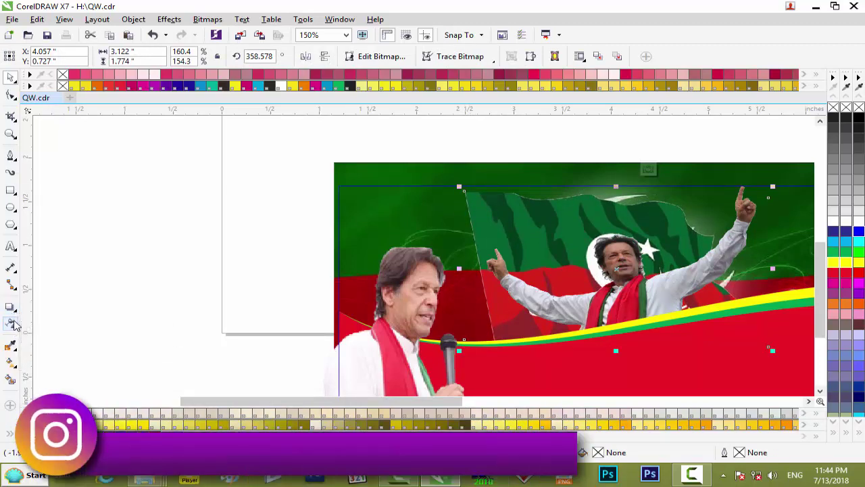
- Add a drop shadow across the party flag from its pole side, at 62% opacity
left_click(11, 306)
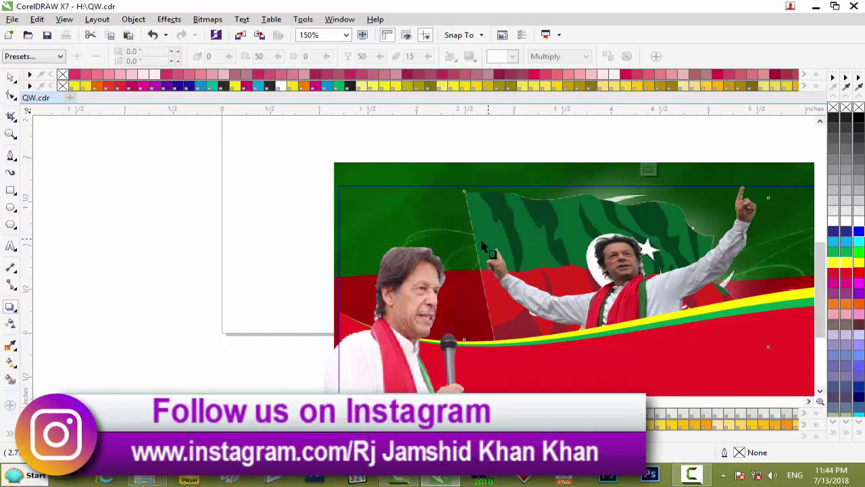
left_click_drag(484, 255, 762, 254)
left_click_drag(639, 262, 646, 259)
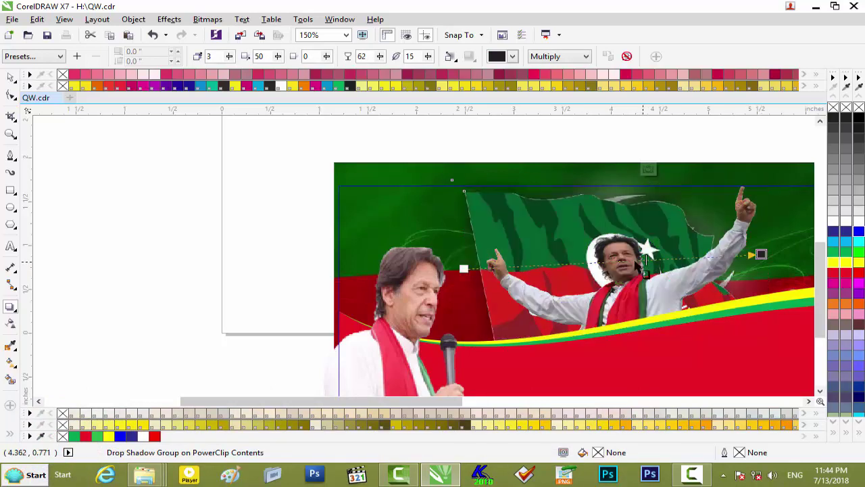
- Apply a linear transparency across the party flag at about 13.8°, with its start transparency at about 42%
left_click(11, 324)
left_click_drag(478, 272, 690, 251)
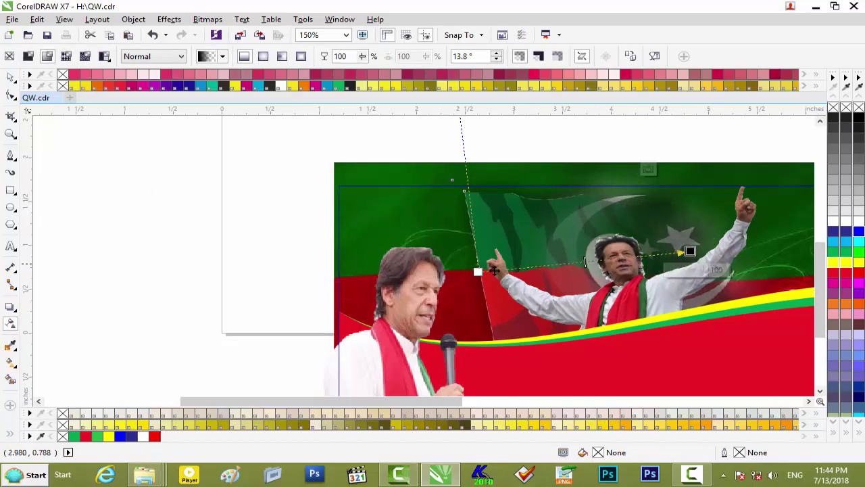
left_click(478, 271)
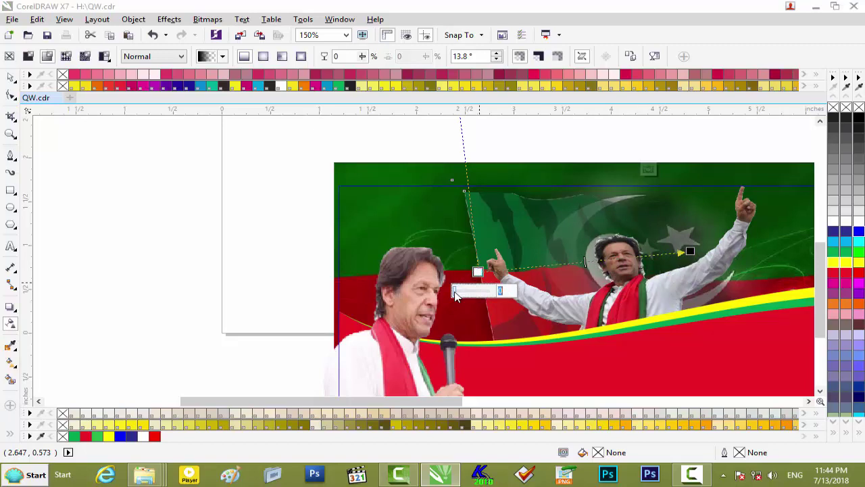
left_click_drag(501, 291, 496, 296)
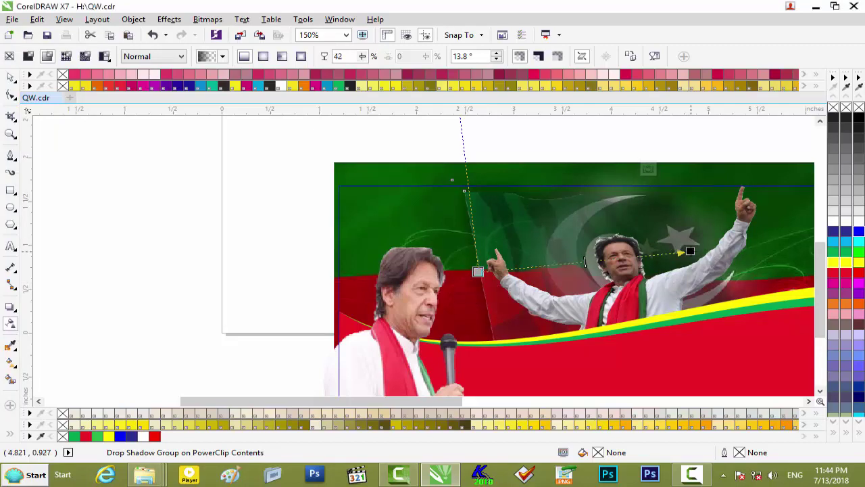
- Adjust the flag's transparency to about 73% at the start node and about 63% at the end node
left_click(690, 251)
left_click(478, 272)
left_click_drag(471, 294, 482, 297)
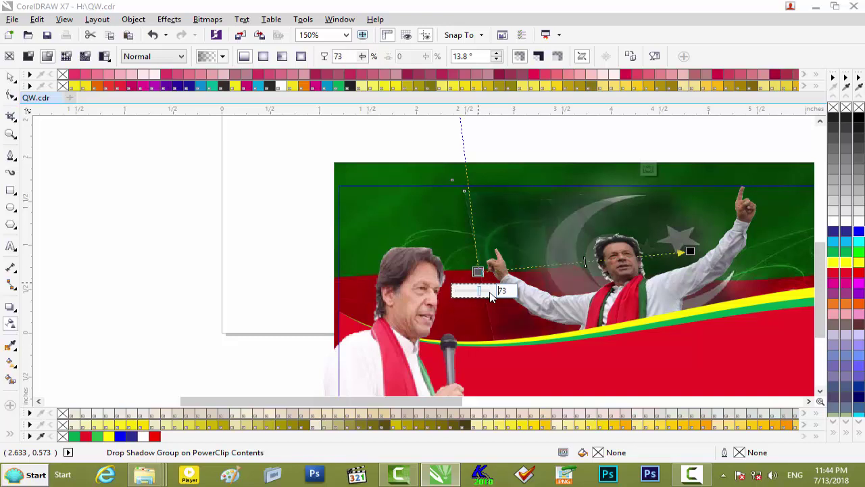
left_click(690, 251)
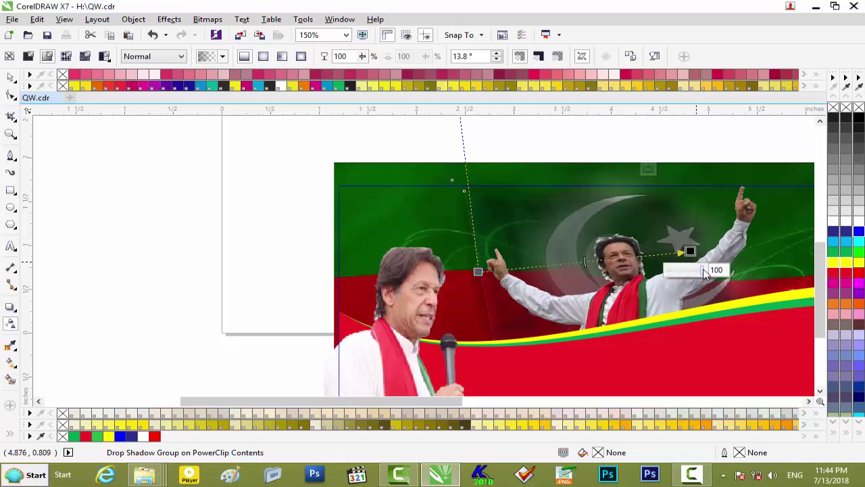
left_click_drag(694, 271, 689, 271)
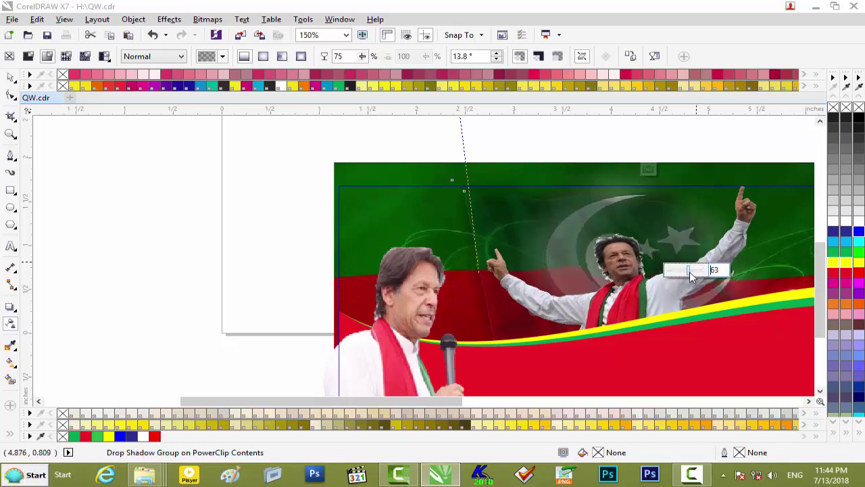
- Finish editing the PowerClip contents, deselect the banner, and check the faded flag in the full design
left_click(648, 172)
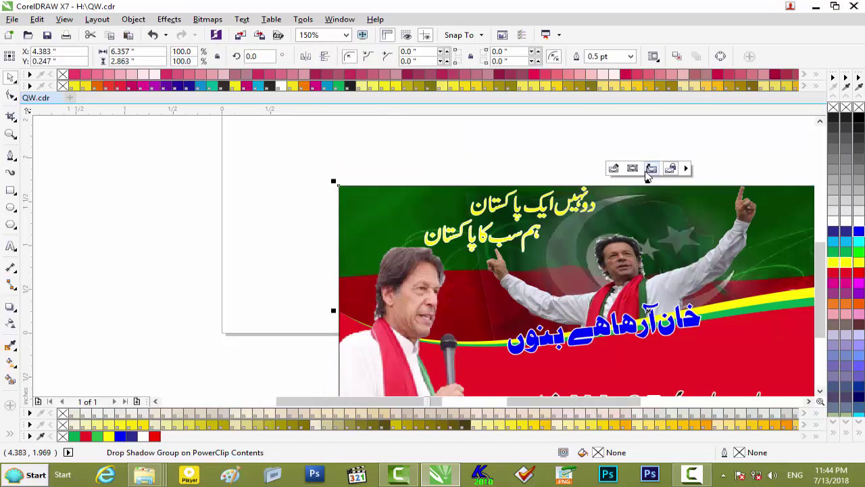
left_click(563, 148)
scroll(515, 199, "down", 1)
scroll(606, 236, "up", 2)
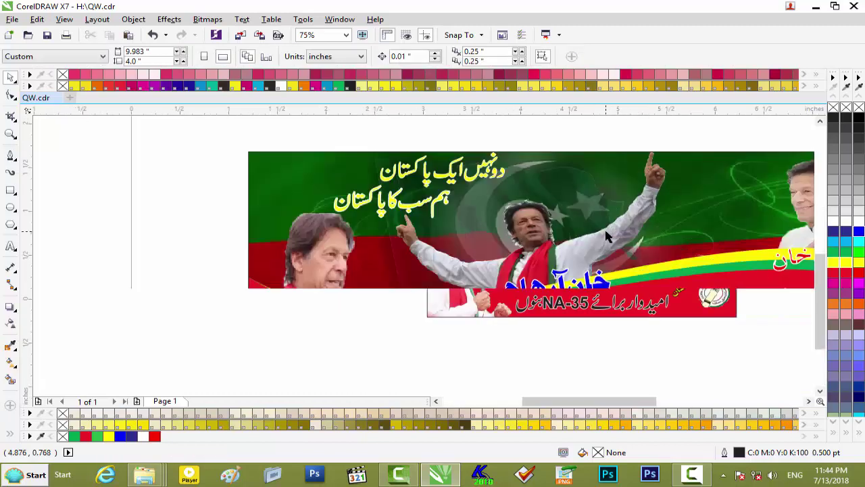
scroll(603, 229, "down", 2)
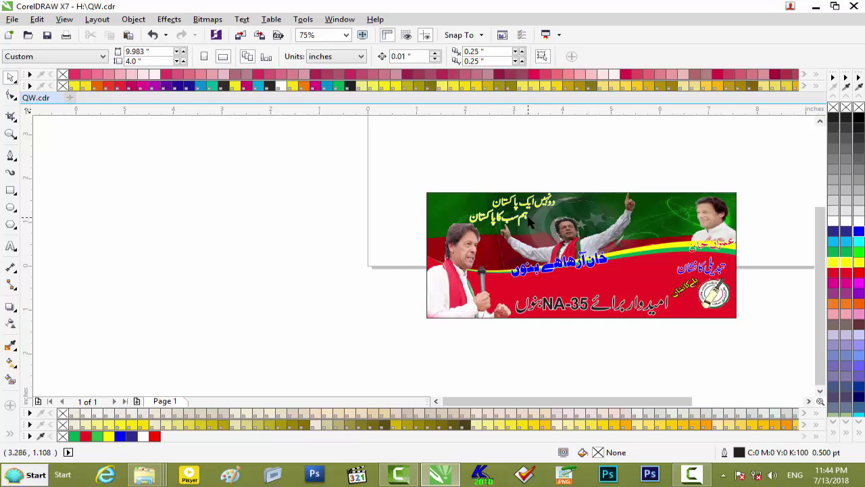
- Save the drawing under the name Election NA-35.cdr in the desktop's NA.35 Bannu folder
key("ctrl+shift+s")
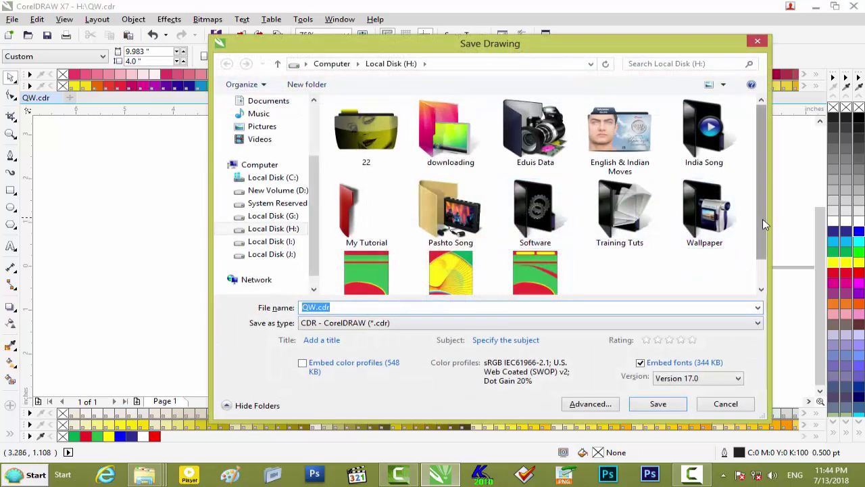
scroll(764, 225, "down", 1)
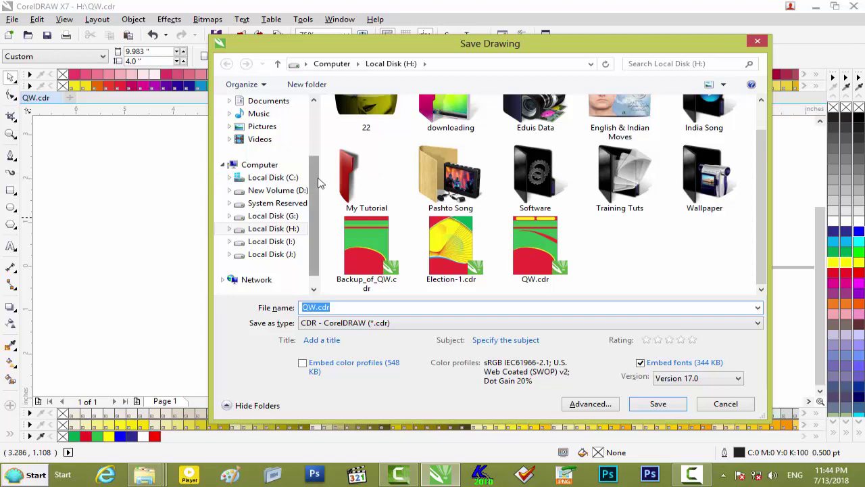
left_click_drag(315, 182, 315, 131)
left_click(258, 119)
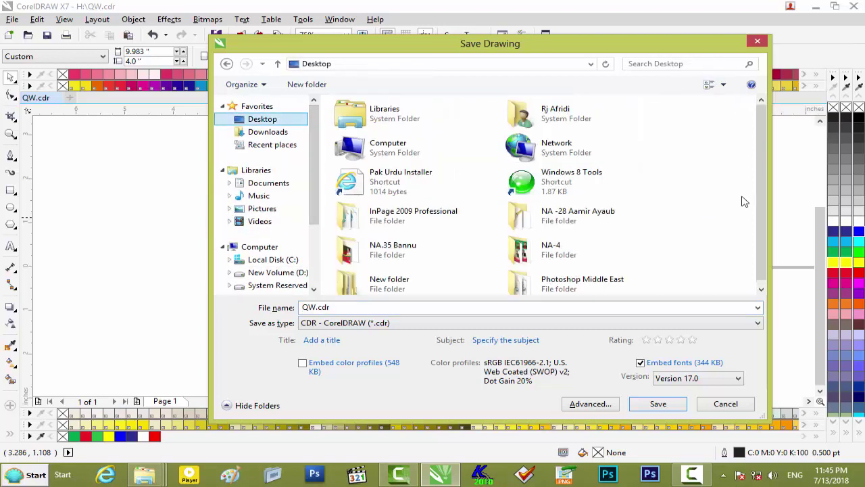
scroll(757, 203, "down", 1)
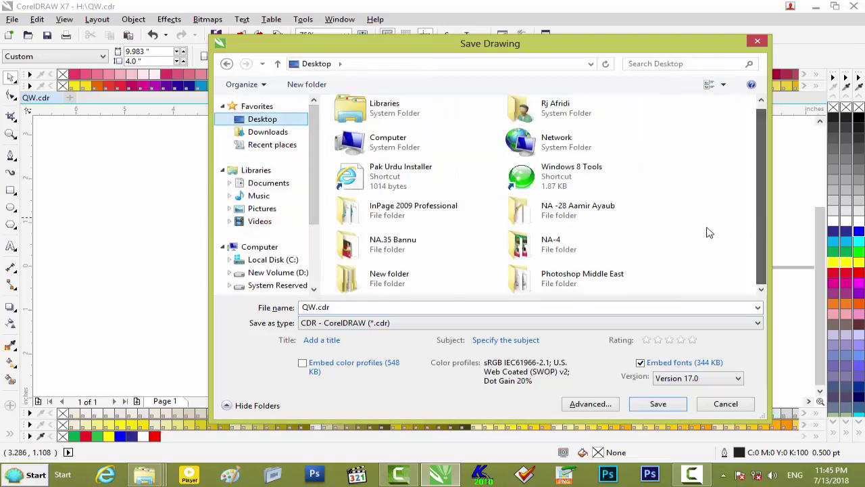
double_click(407, 252)
double_click(301, 308)
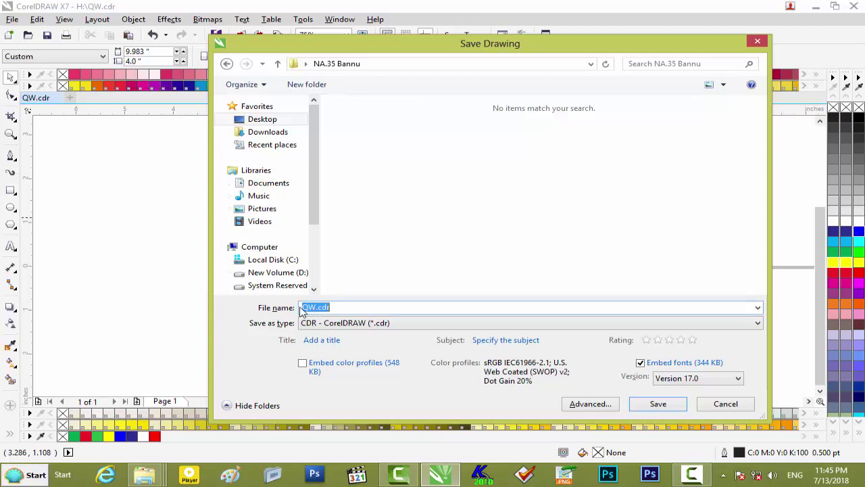
left_click(316, 308)
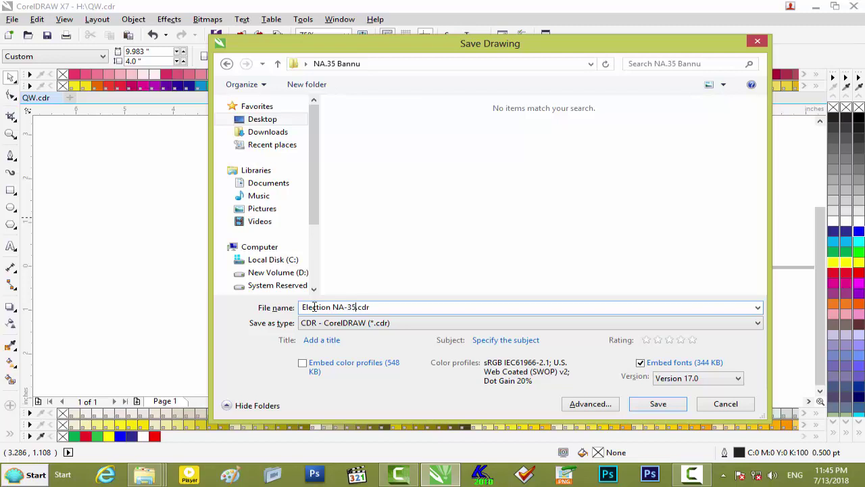
left_click(678, 404)
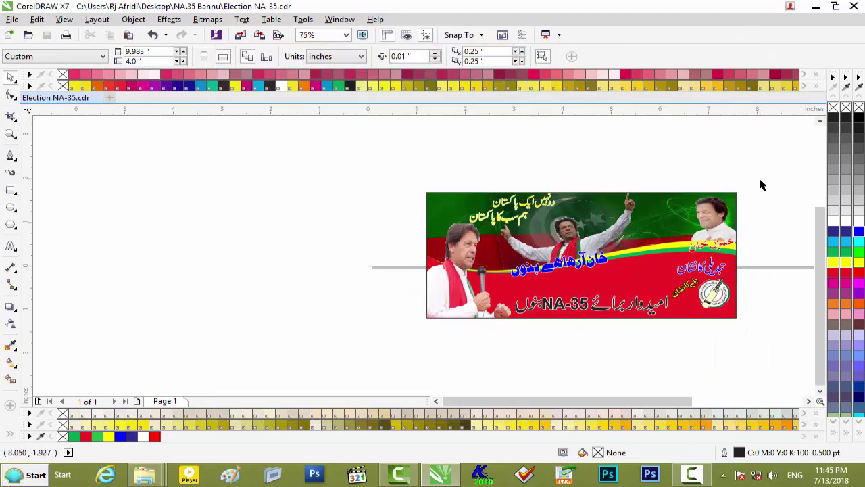
- Bring the ballot box PSD from the NA.35 Bannu folder into the drawing and scale it down to 12.5%
scroll(679, 216, "up", 1)
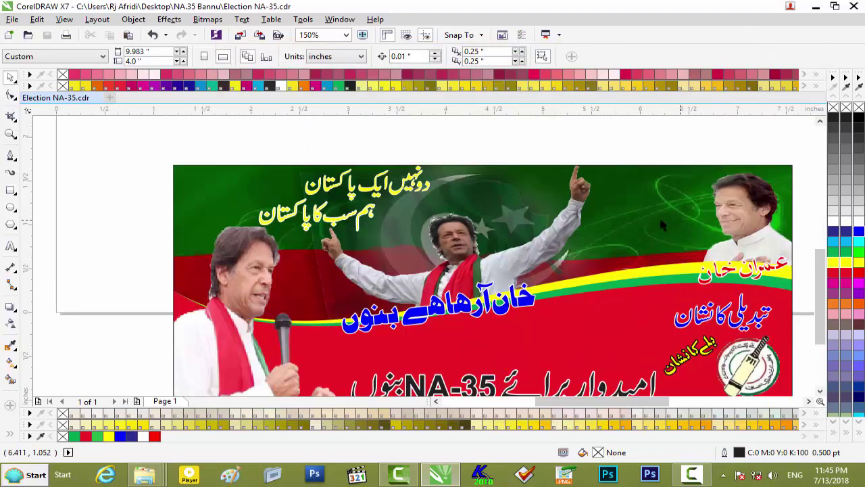
scroll(609, 225, "down", 1)
scroll(609, 225, "up", 1)
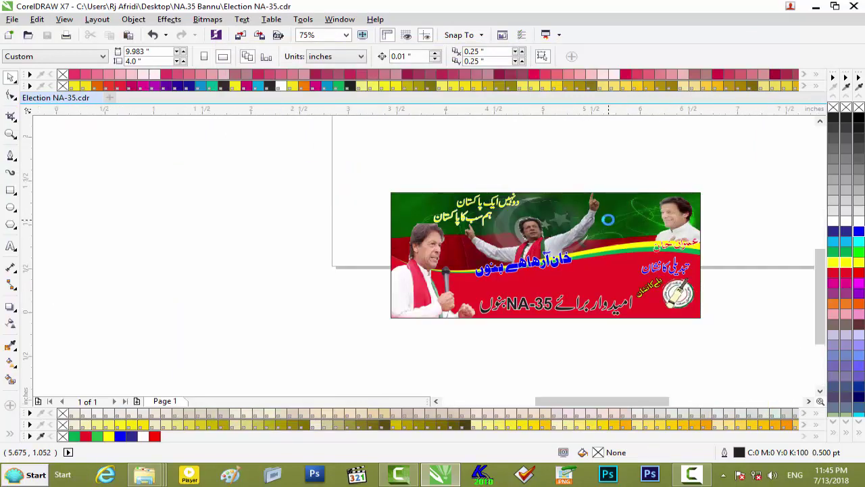
left_click(816, 6)
left_click_drag(525, 102, 127, 269)
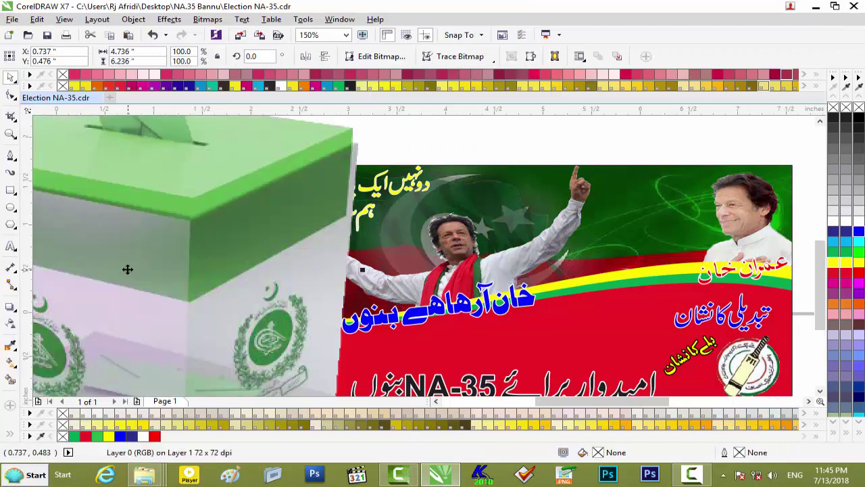
scroll(213, 209, "down", 2)
left_click_drag(253, 153, 746, 362)
scroll(192, 223, "up", 5)
scroll(825, 291, "down", 3)
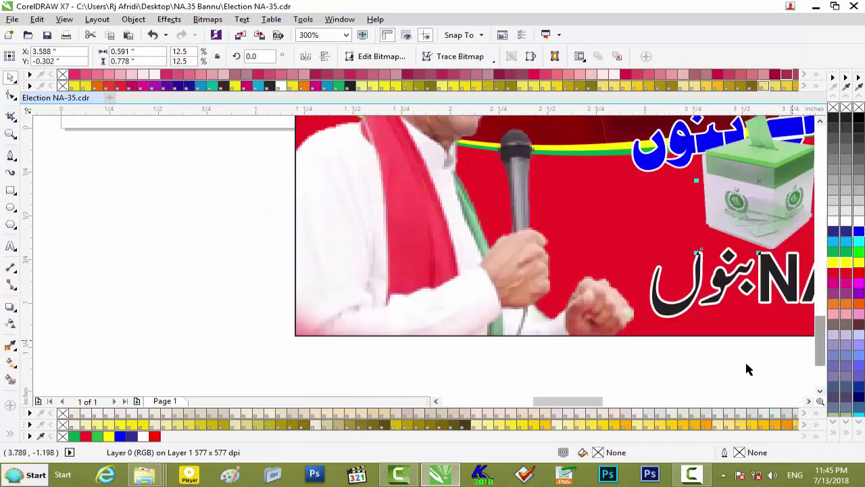
- Move the ballot box onto the banner's red area, between the central blue slogan and the bat symbol, at about X 5.671", Y -0.246"
left_click_drag(595, 404, 651, 404)
left_click_drag(162, 172, 557, 173)
left_click_drag(819, 328, 819, 309)
left_click_drag(548, 289, 559, 277)
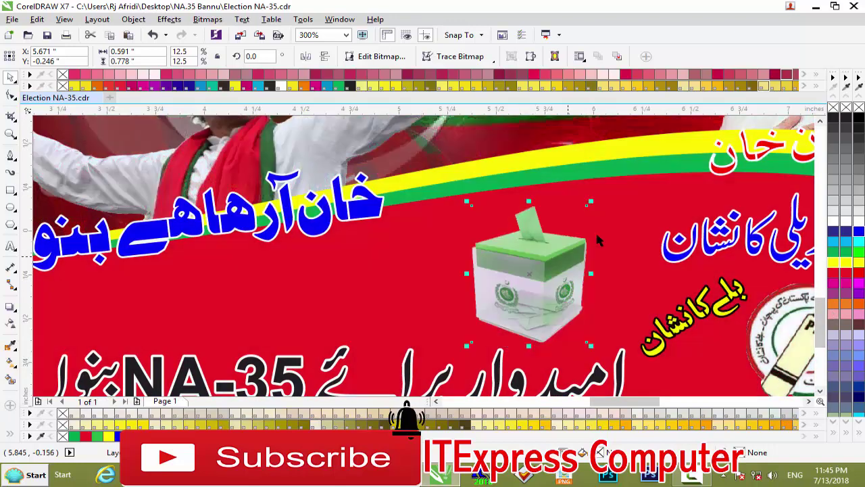
left_click(599, 203)
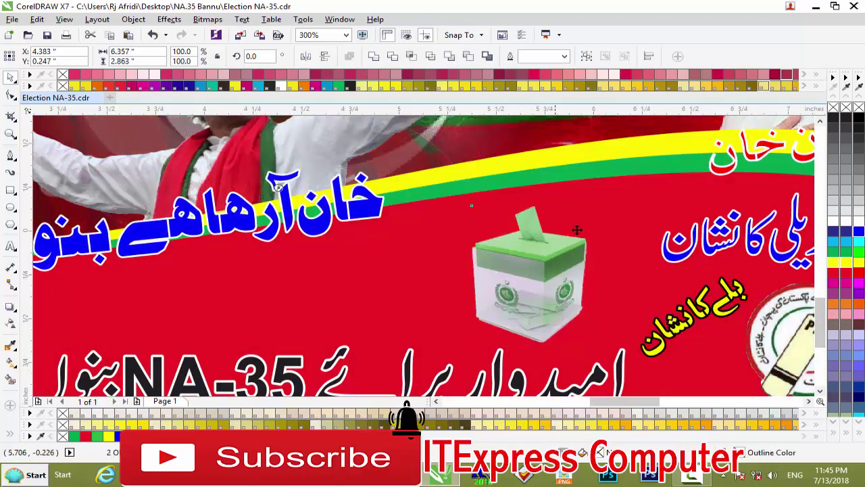
scroll(731, 262, "down", 2)
left_click(618, 325)
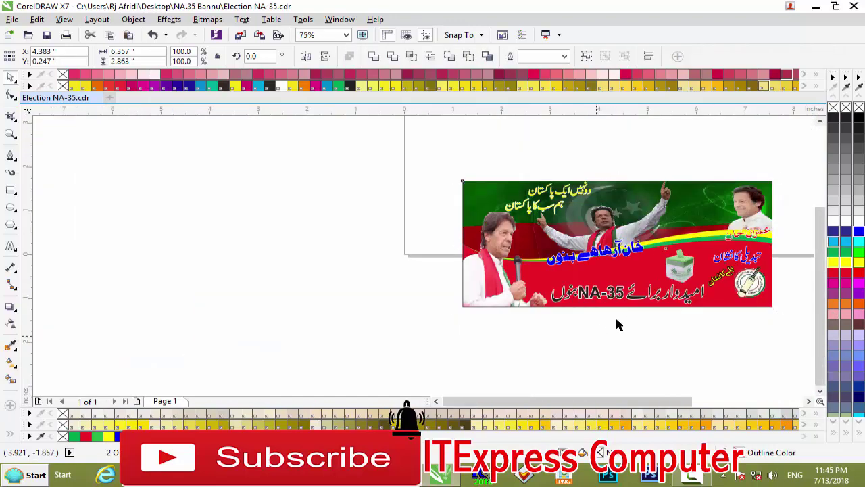
- Enlarge the ballot box to about 0.806" wide by 0.938" high in the red area above the NA-35 line
scroll(656, 279, "up", 2)
scroll(761, 239, "up", 2)
left_click(762, 240)
scroll(762, 244, "down", 3)
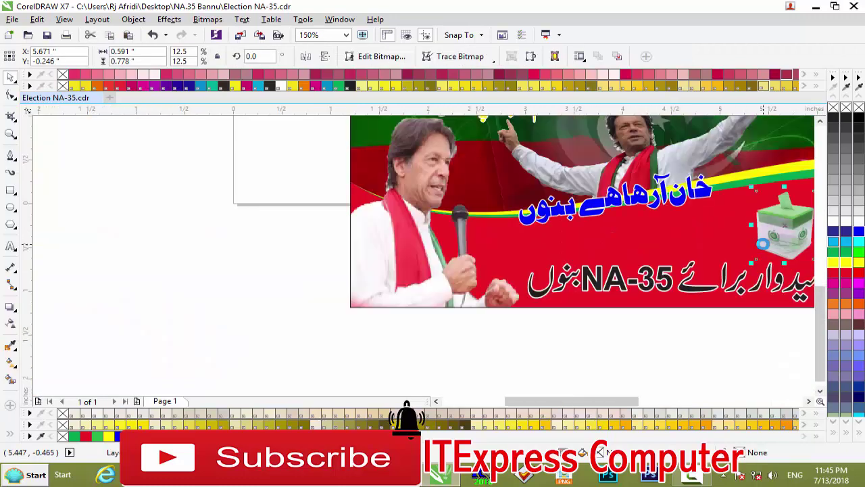
left_click_drag(782, 233, 768, 234)
left_click_drag(613, 401, 643, 405)
left_click_drag(627, 188, 665, 181)
left_click_drag(630, 225, 642, 224)
- Nudge the ballot box up and right to about X 5.632" and reduce its height to about 0.856"
key("Up")
key("Up")
key("Up")
key("Up")
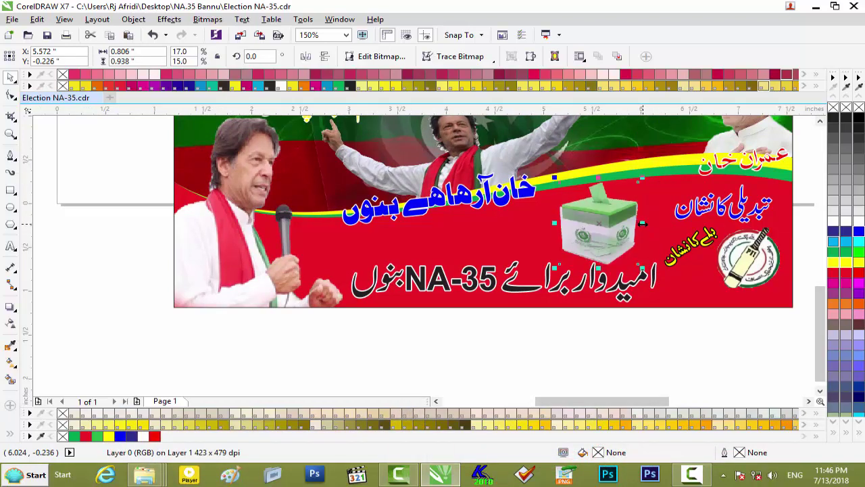
key("Right")
key("Right")
key("Right")
key("Right")
left_click_drag(644, 221, 646, 221)
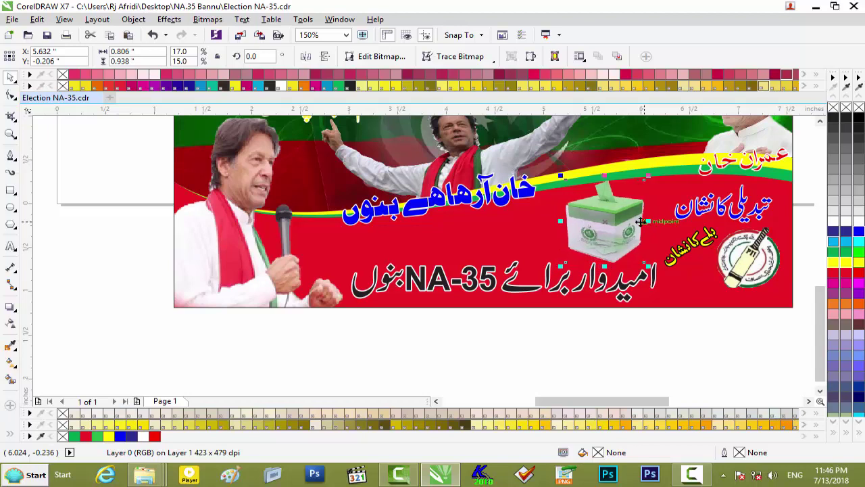
left_click_drag(606, 179, 604, 183)
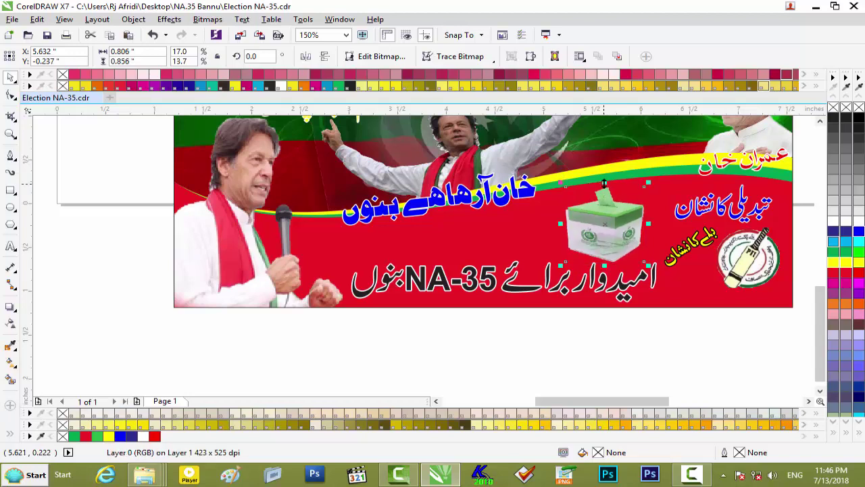
left_click(643, 336)
left_click(601, 228)
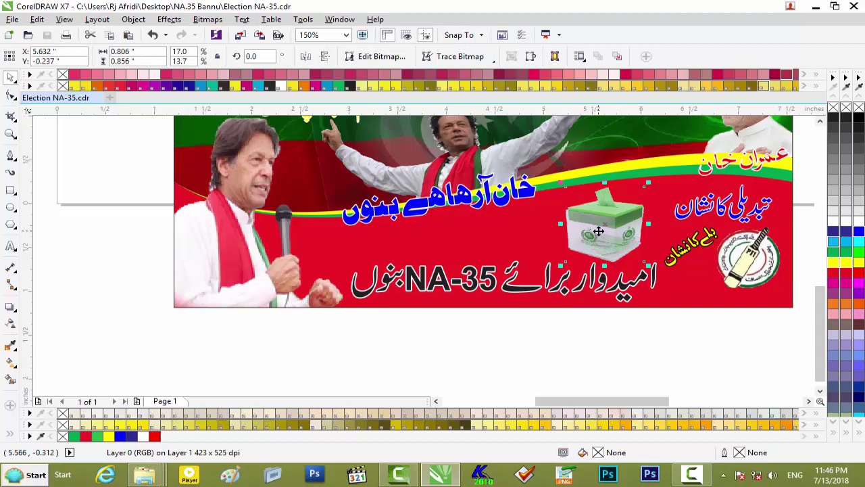
- Export the banner as Election NA-35.jpg to the NA.35 Bannu folder, in CMYK Color (32-bit) at 80% quality
key("ctrl+e")
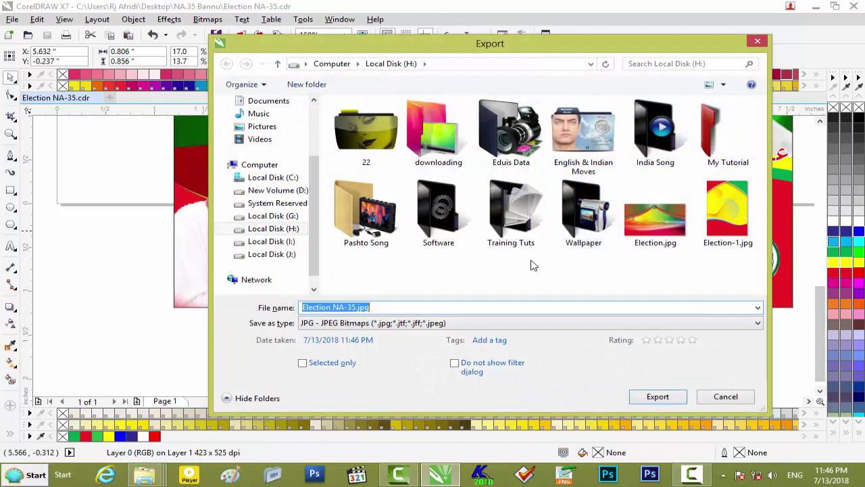
left_click_drag(314, 163, 312, 100)
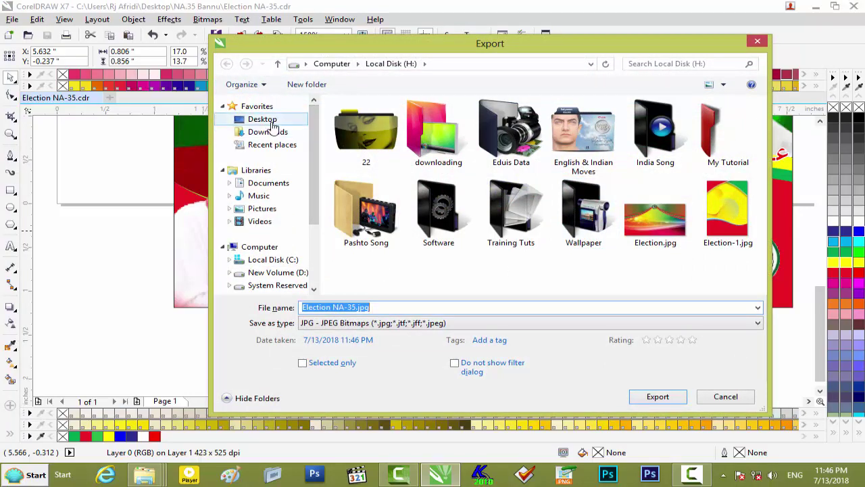
left_click(273, 122)
double_click(384, 253)
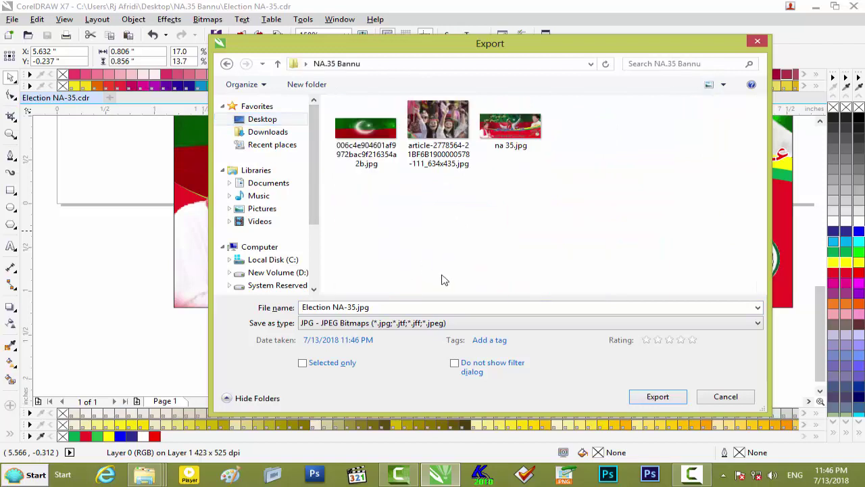
left_click(654, 400)
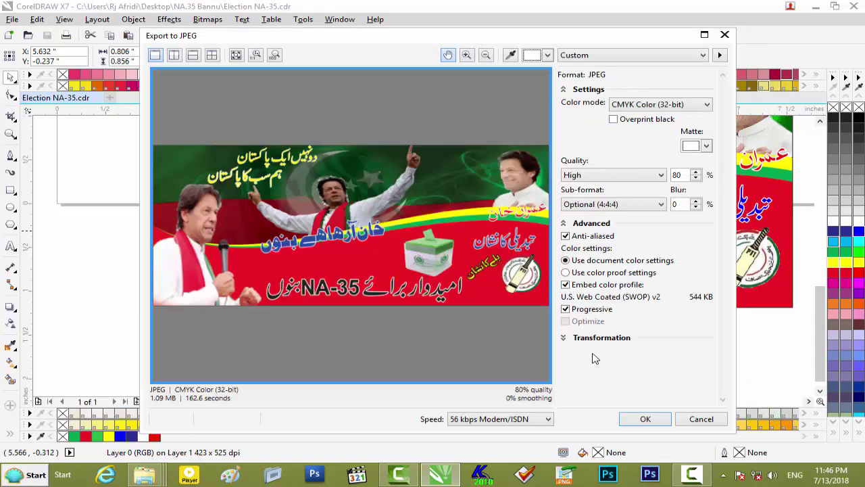
left_click(646, 419)
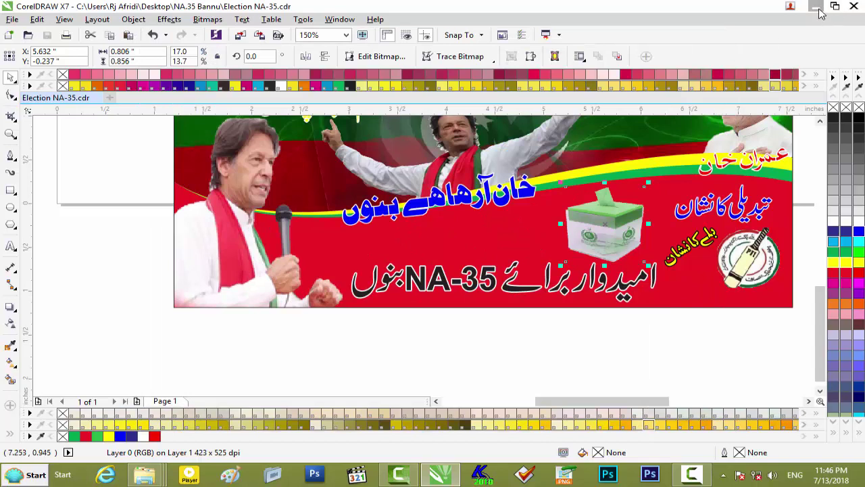
- Switch to the NA.35 Bannu folder in File Explorer, view na 35.jpg and the exported Election NA-35.jpg, and close the viewer and folder
left_click(817, 9)
left_click(820, 8)
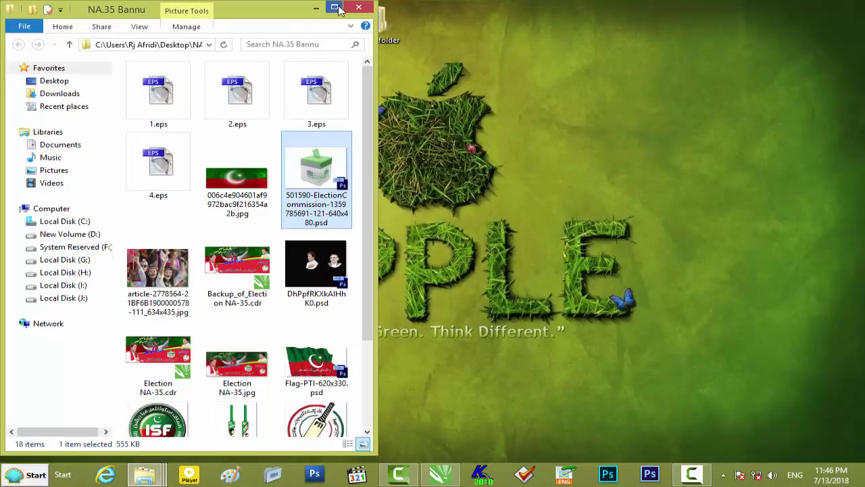
left_click(338, 6)
left_click(640, 261)
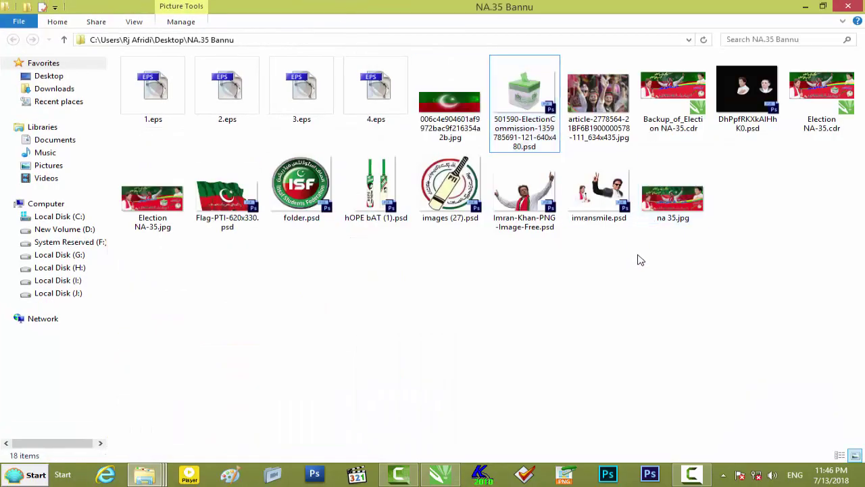
double_click(673, 200)
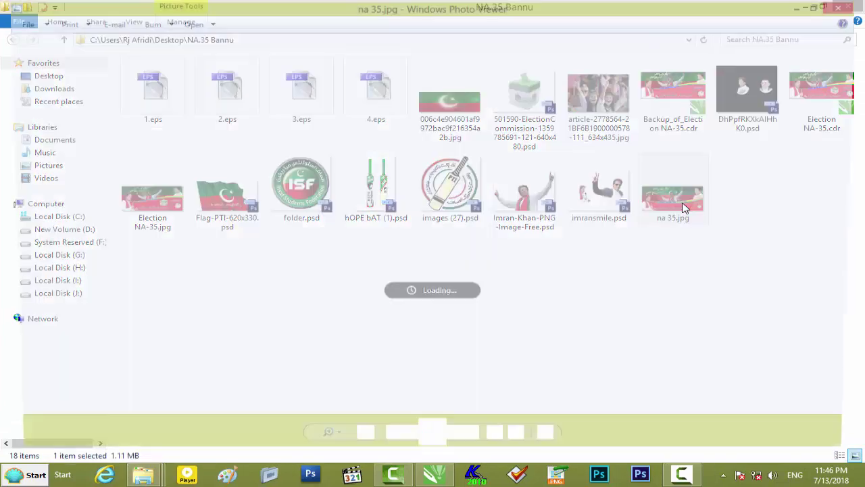
left_click(848, 6)
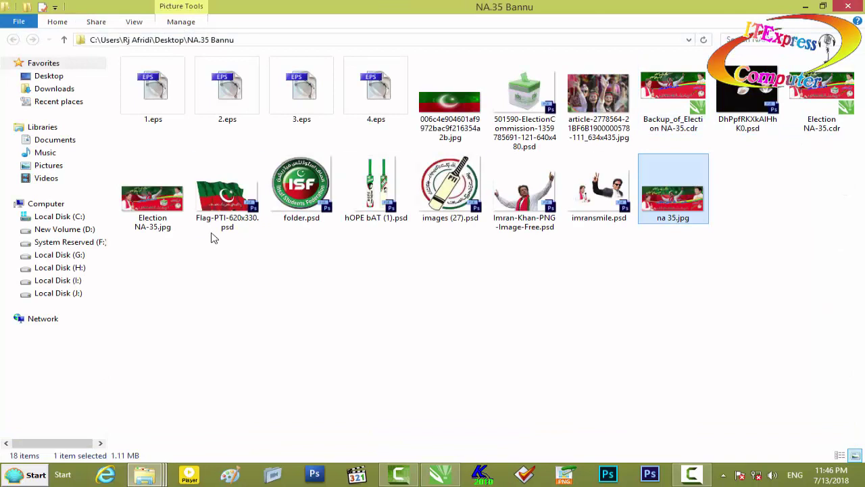
double_click(152, 199)
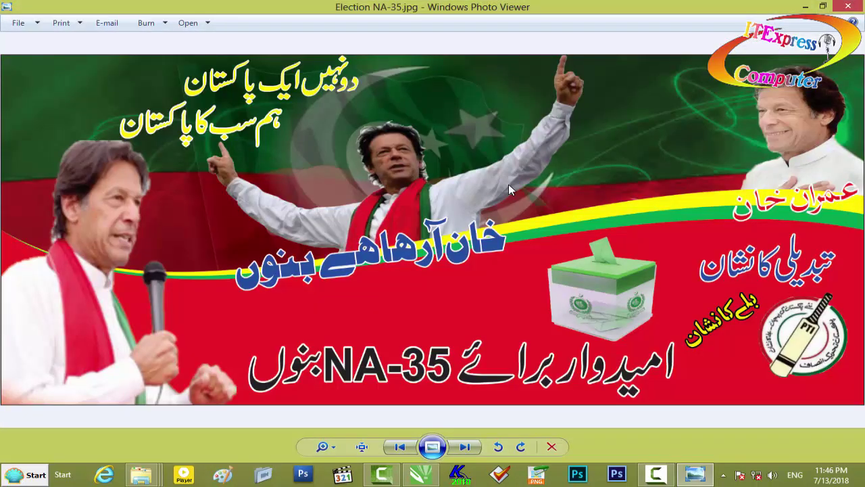
left_click(848, 6)
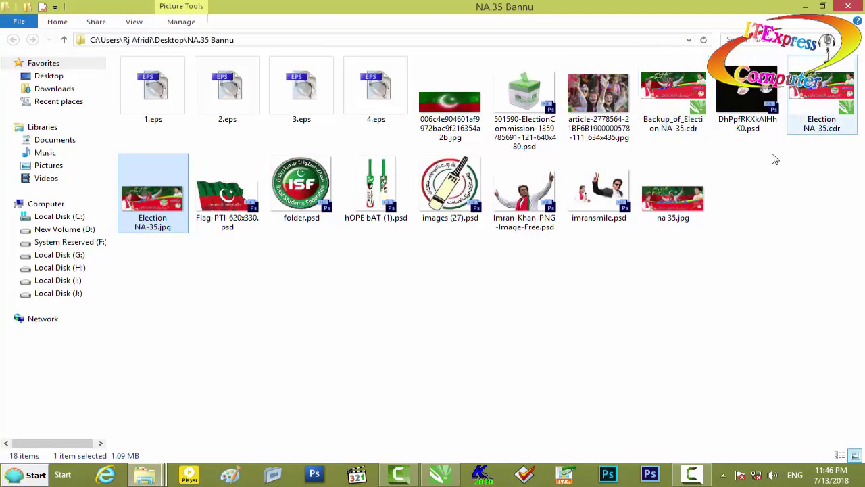
left_click(848, 6)
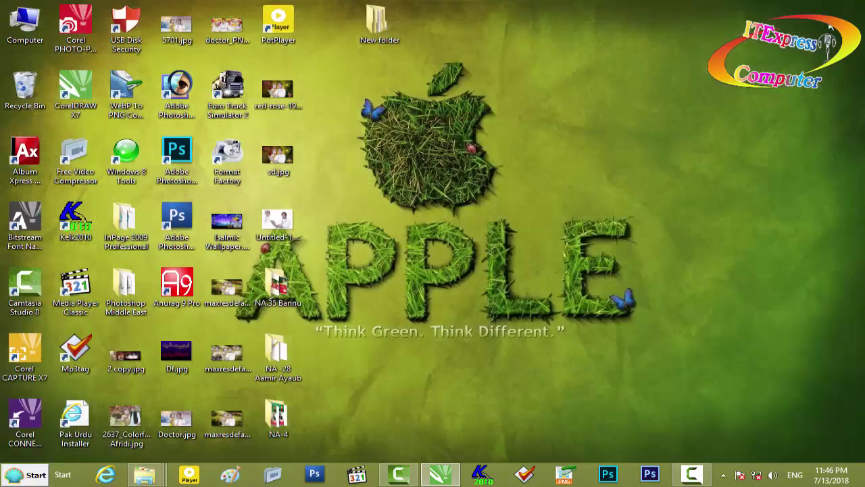